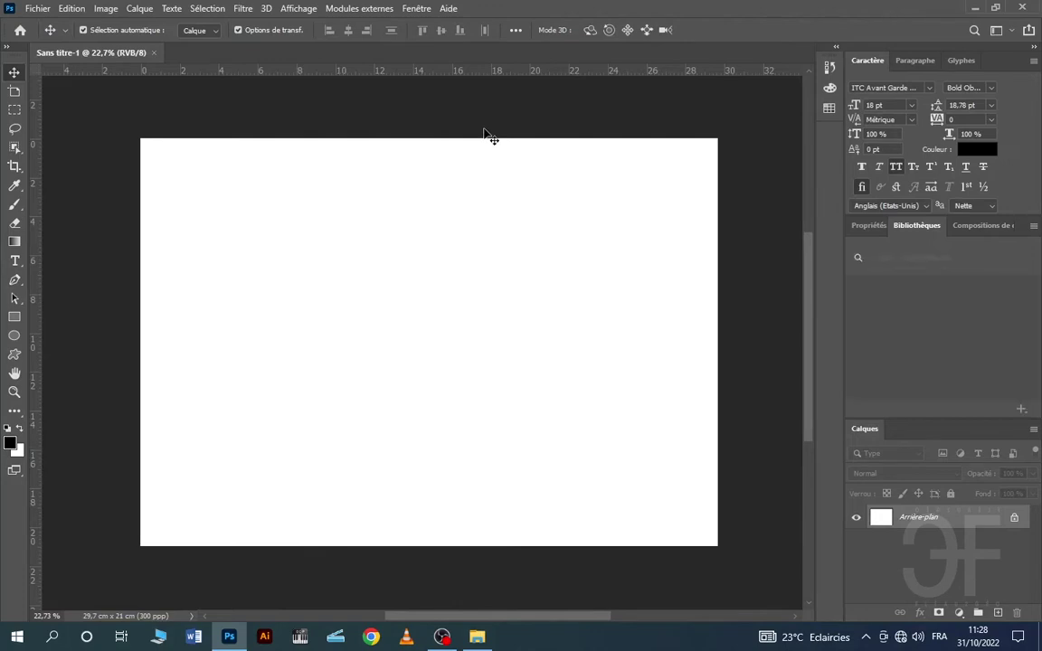
- Draw a rectangle over the whole page and fill it with blue #0048ff
{"action": "left_click", "coordinate": [14, 318]}
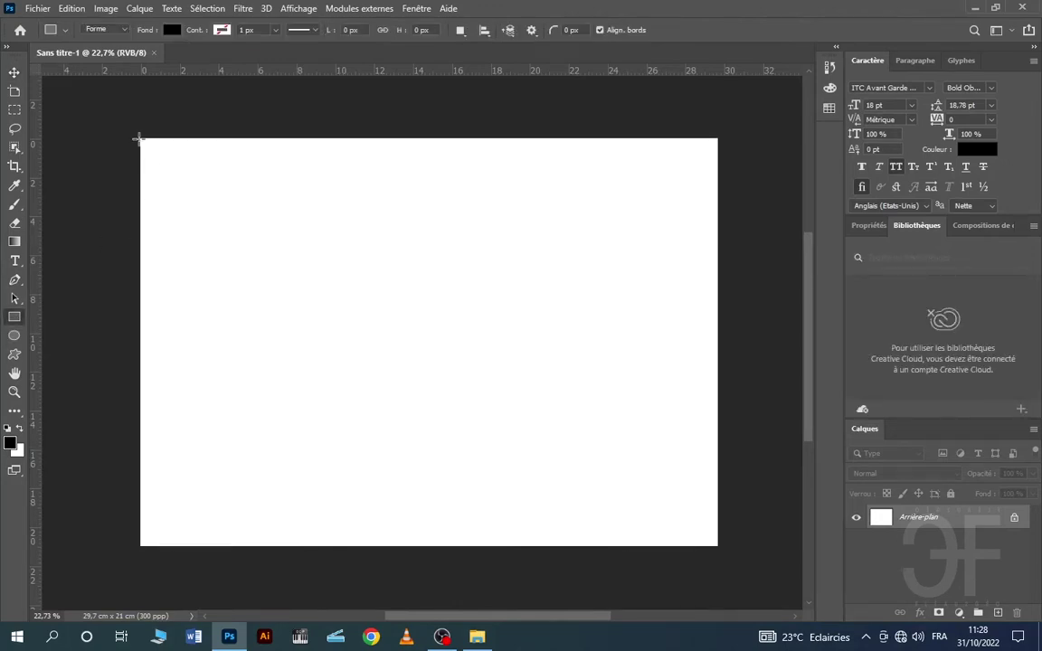
{"action": "left_click_drag", "start_coordinate": [137, 138], "coordinate": [720, 544]}
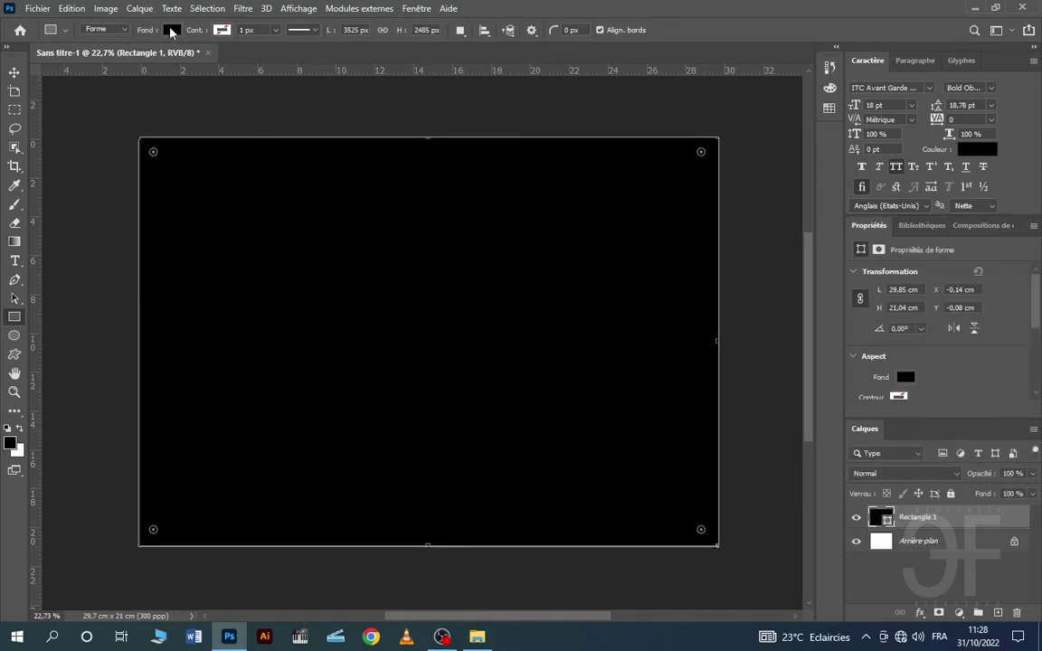
{"action": "left_click", "coordinate": [171, 30]}
{"action": "left_click", "coordinate": [262, 57]}
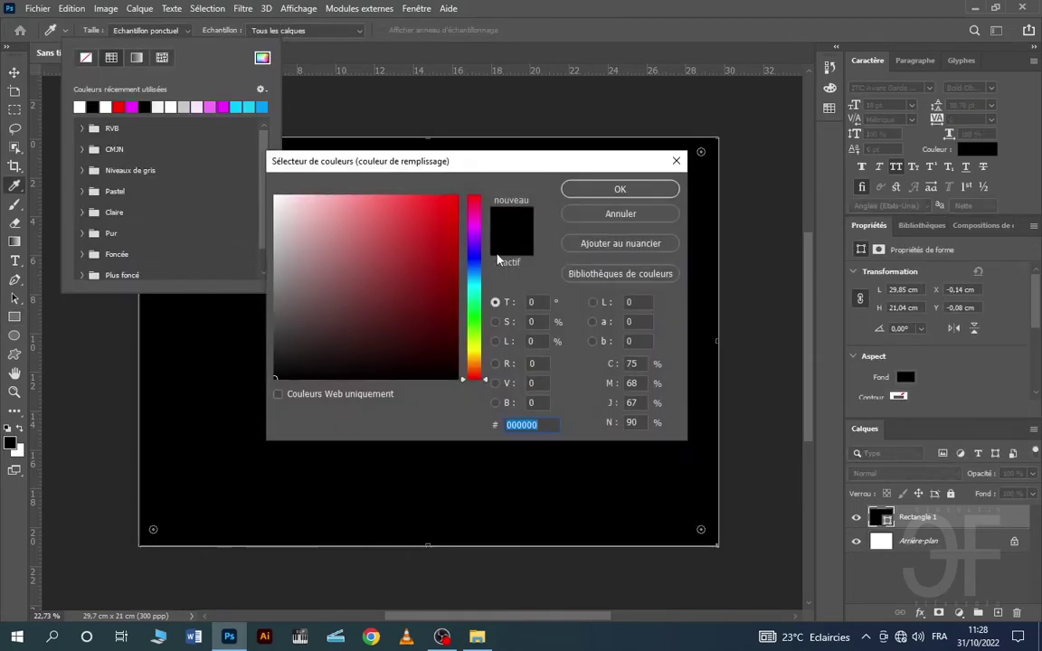
{"action": "mouse_move", "coordinate": [472, 238]}
{"action": "left_mouse_down"}
{"action": "mouse_move", "coordinate": [433, 269]}
{"action": "mouse_move", "coordinate": [510, 148]}
{"action": "left_mouse_up"}
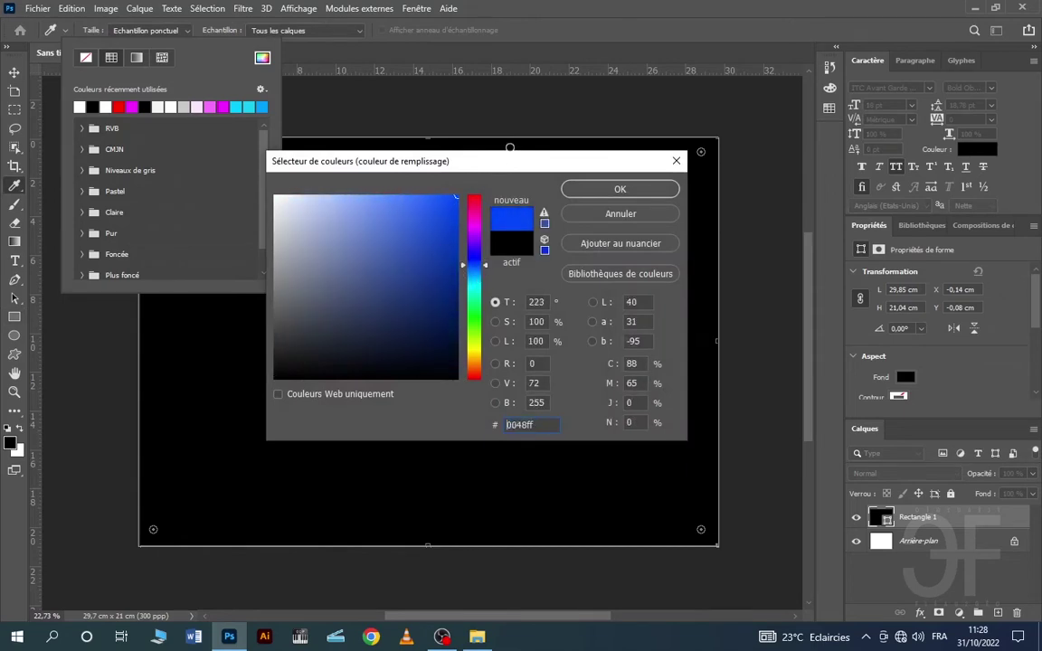
{"action": "left_click", "coordinate": [588, 195]}
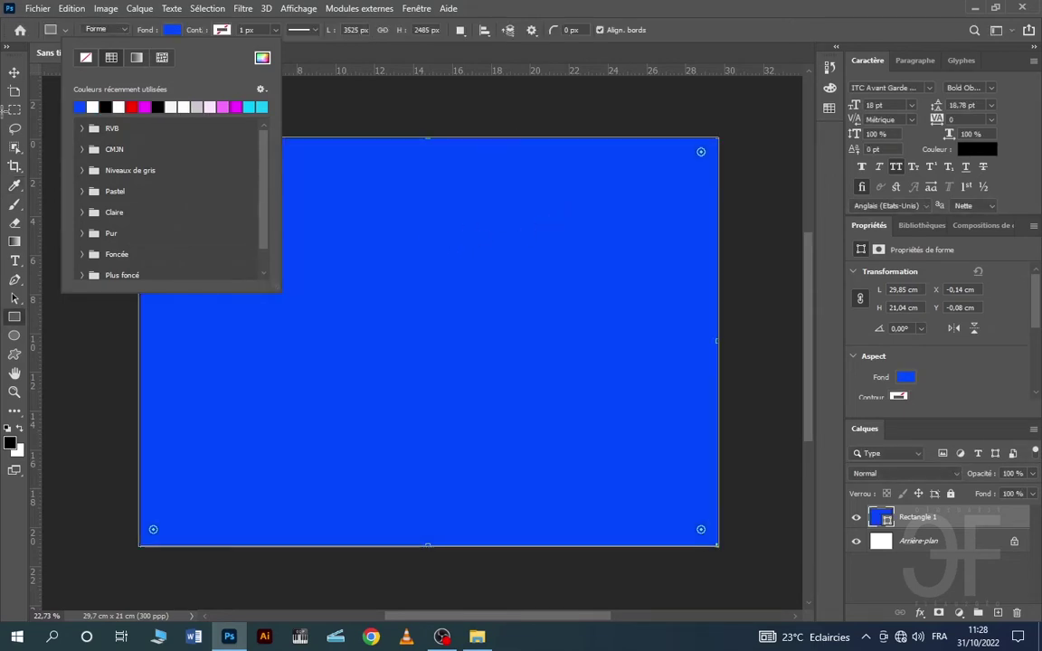
- Shift the blue rectangle so its left edge lines up with the page
{"action": "left_click", "coordinate": [15, 72]}
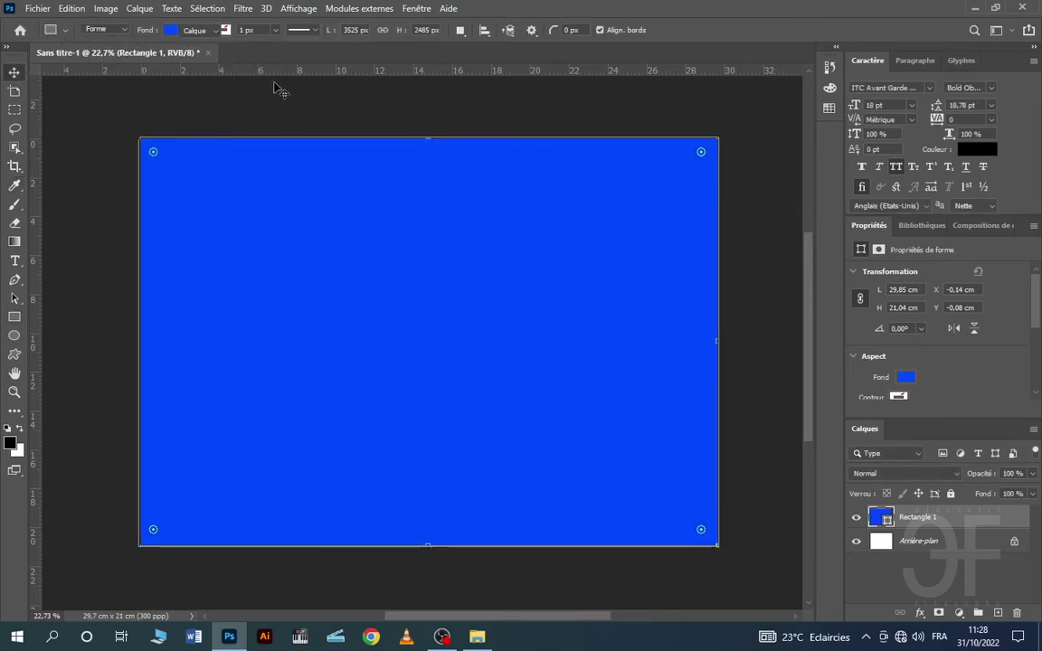
{"action": "left_click", "coordinate": [327, 102]}
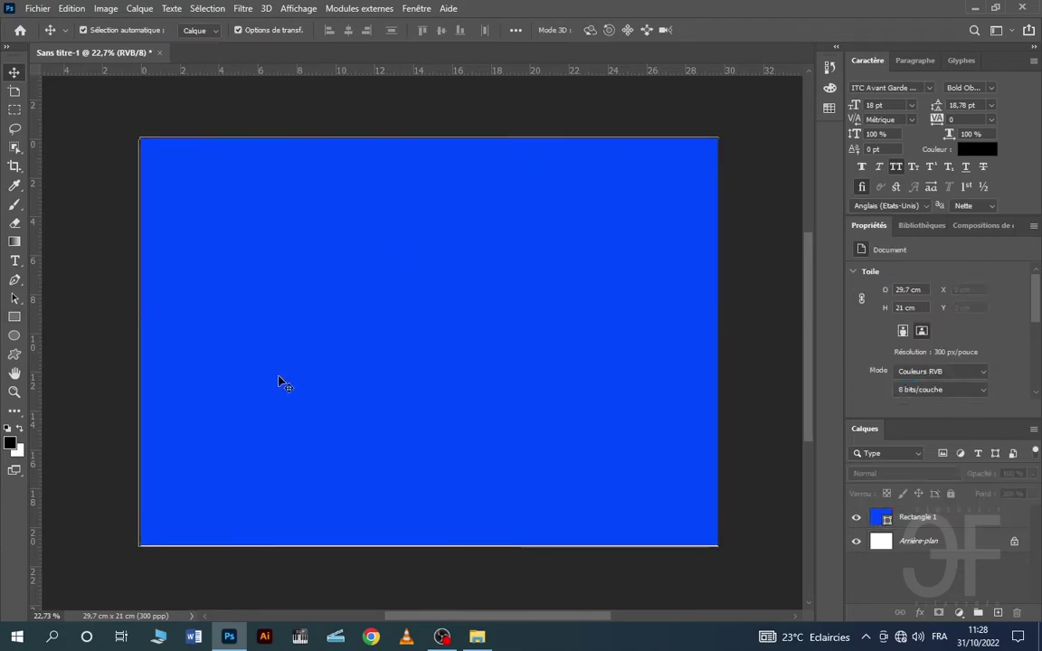
{"action": "scroll", "coordinate": [278, 382], "scroll_direction": "down", "scroll_amount": 2}
{"action": "scroll", "coordinate": [303, 349], "scroll_direction": "up", "scroll_amount": 1}
{"action": "left_click_drag", "start_coordinate": [359, 342], "coordinate": [369, 342]}
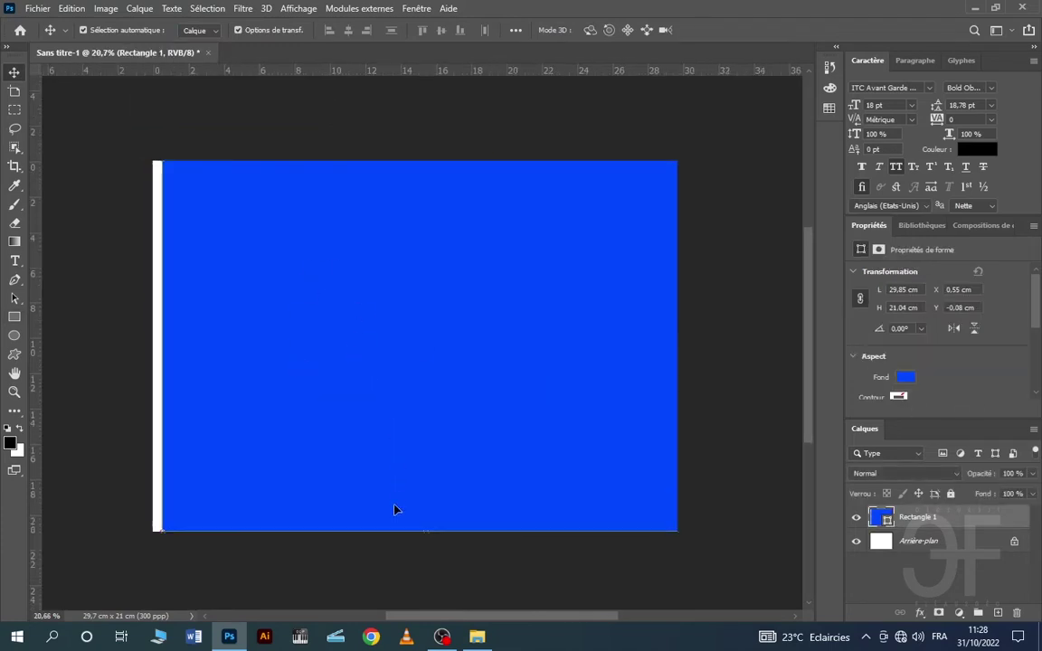
{"action": "left_click_drag", "start_coordinate": [368, 425], "coordinate": [359, 424]}
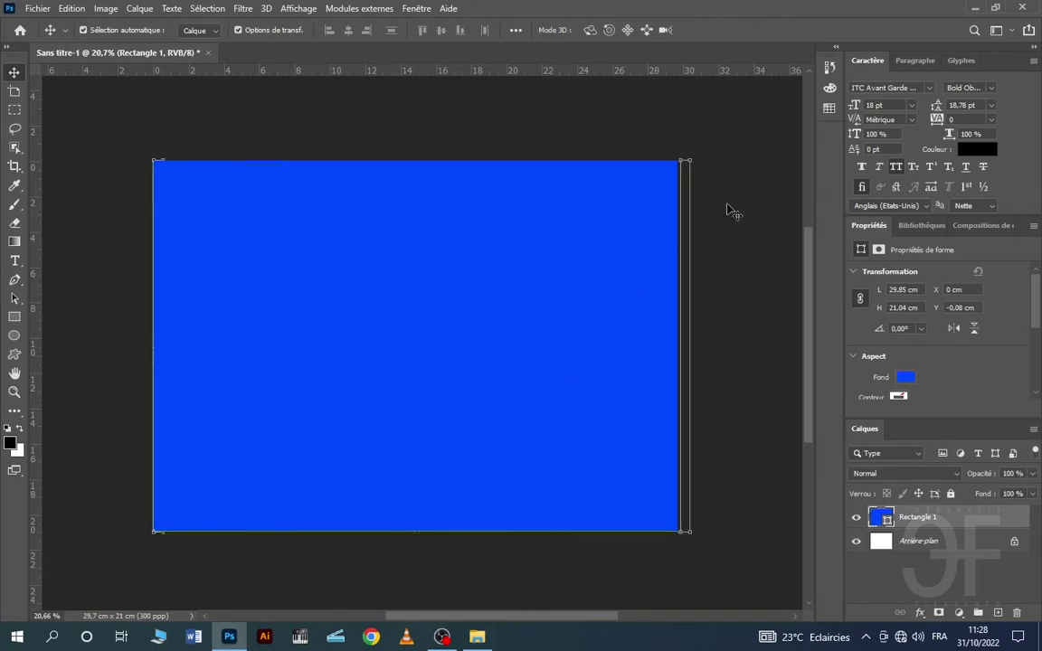
- Stretch the blue rectangle with Ctrl+T so it reaches past the bottom edge
{"action": "left_click", "coordinate": [703, 234]}
{"action": "scroll", "coordinate": [507, 289], "scroll_direction": "down", "scroll_amount": 1}
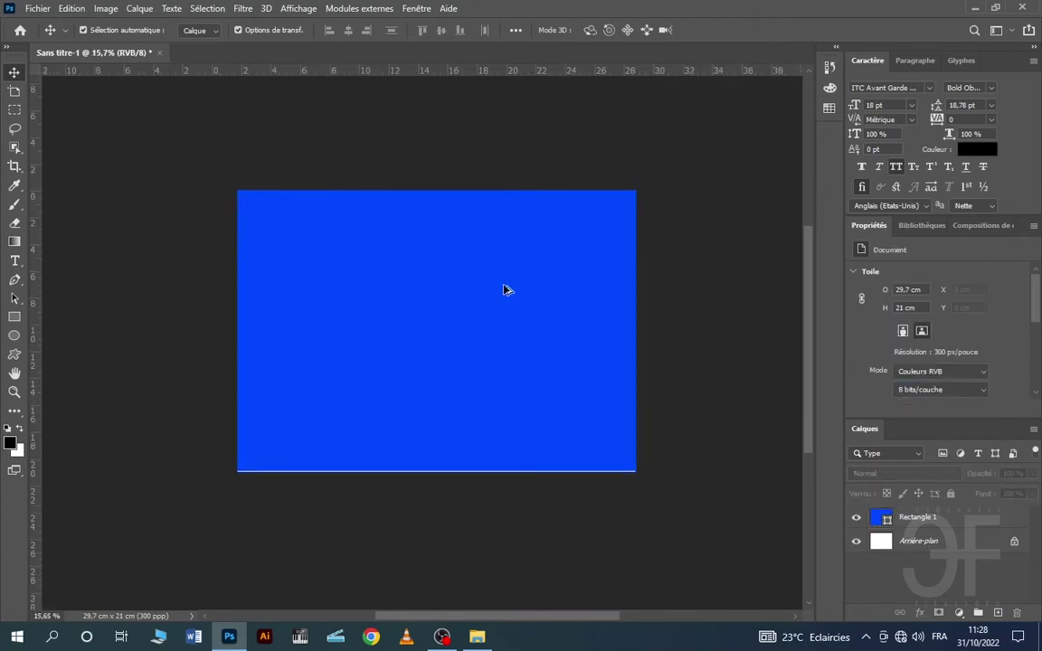
{"action": "scroll", "coordinate": [462, 360], "scroll_direction": "up", "scroll_amount": 1}
{"action": "left_click", "coordinate": [462, 362]}
{"action": "key", "text": "ctrl+t"}
{"action": "left_click_drag", "start_coordinate": [400, 536], "coordinate": [401, 542]}
{"action": "left_click", "coordinate": [829, 29]}
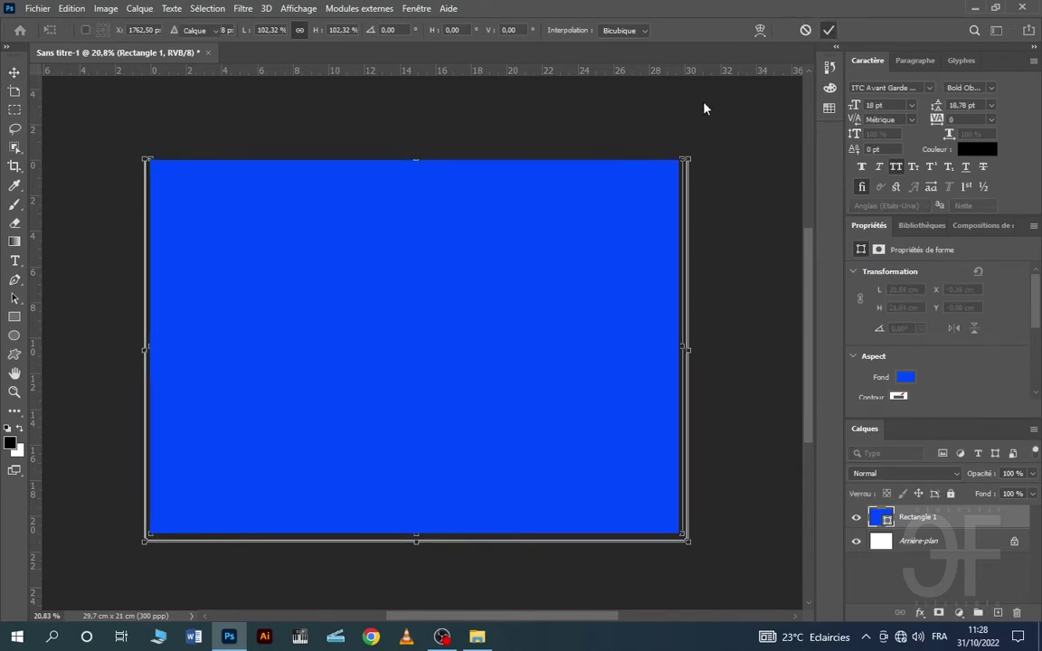
- Lock the Rectangle 1 background layer completely
{"action": "left_click", "coordinate": [389, 109]}
{"action": "scroll", "coordinate": [349, 129], "scroll_direction": "down", "scroll_amount": 3}
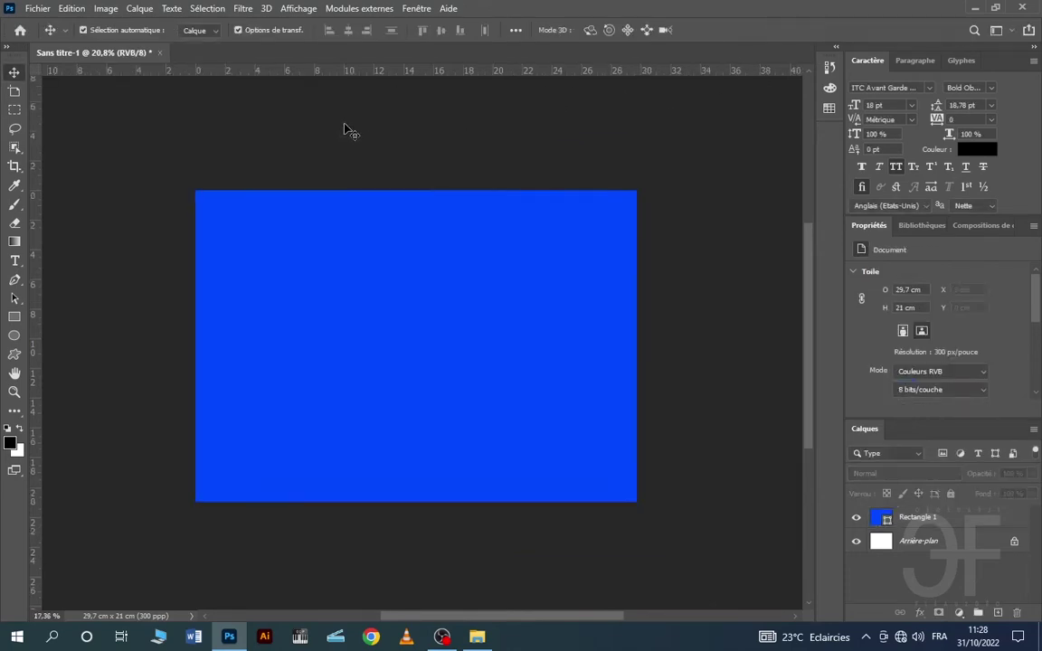
{"action": "scroll", "coordinate": [362, 162], "scroll_direction": "up", "scroll_amount": 2}
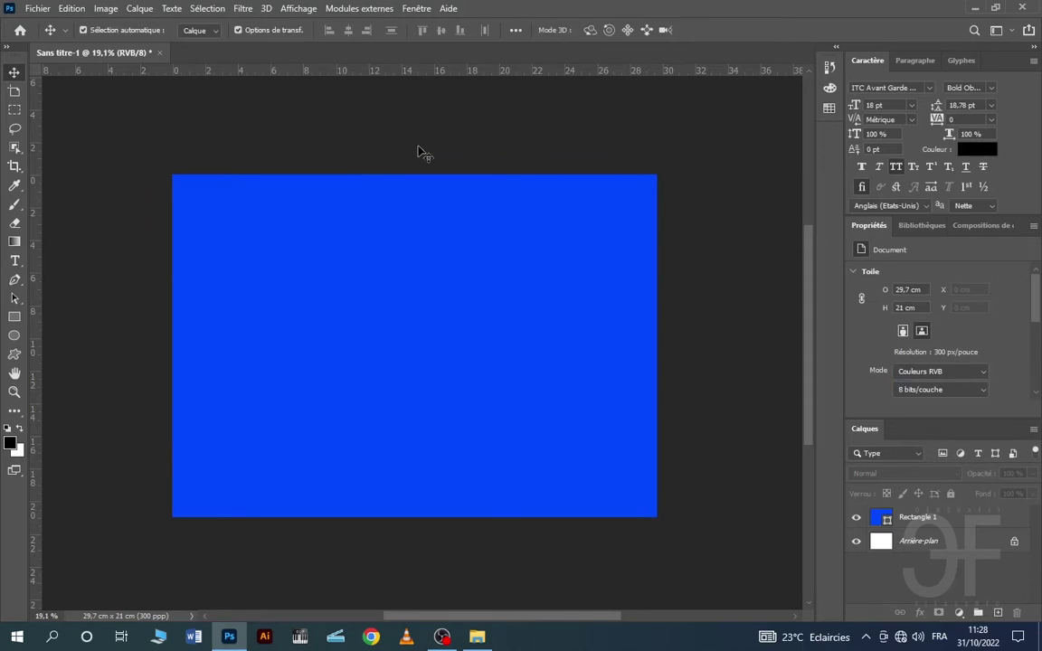
{"action": "left_click", "coordinate": [624, 333]}
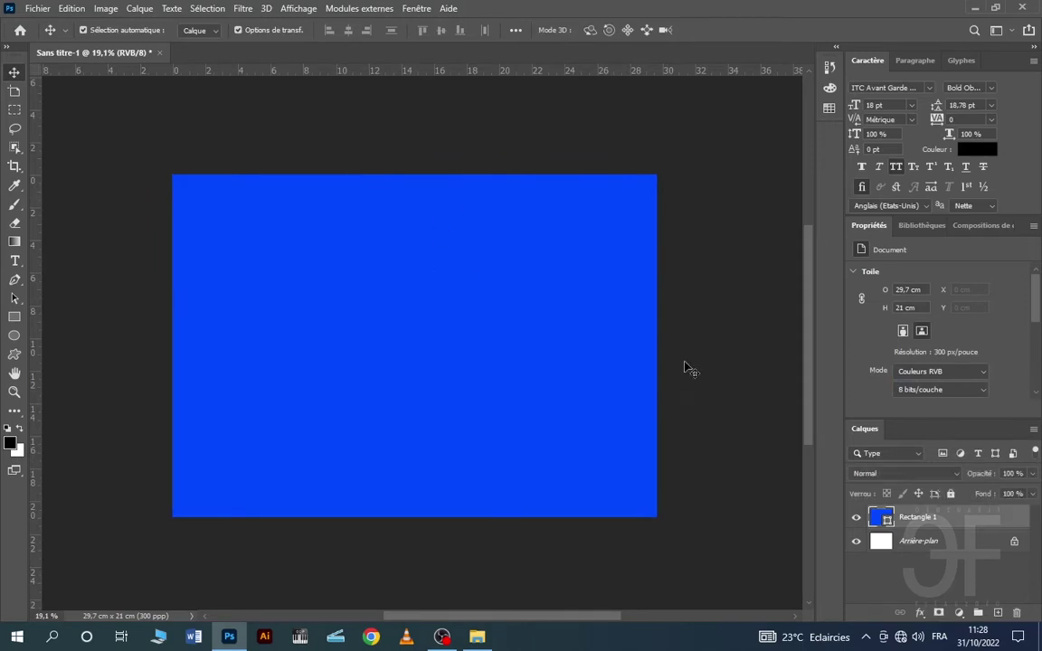
{"action": "left_click", "coordinate": [950, 494]}
{"action": "left_click", "coordinate": [620, 125]}
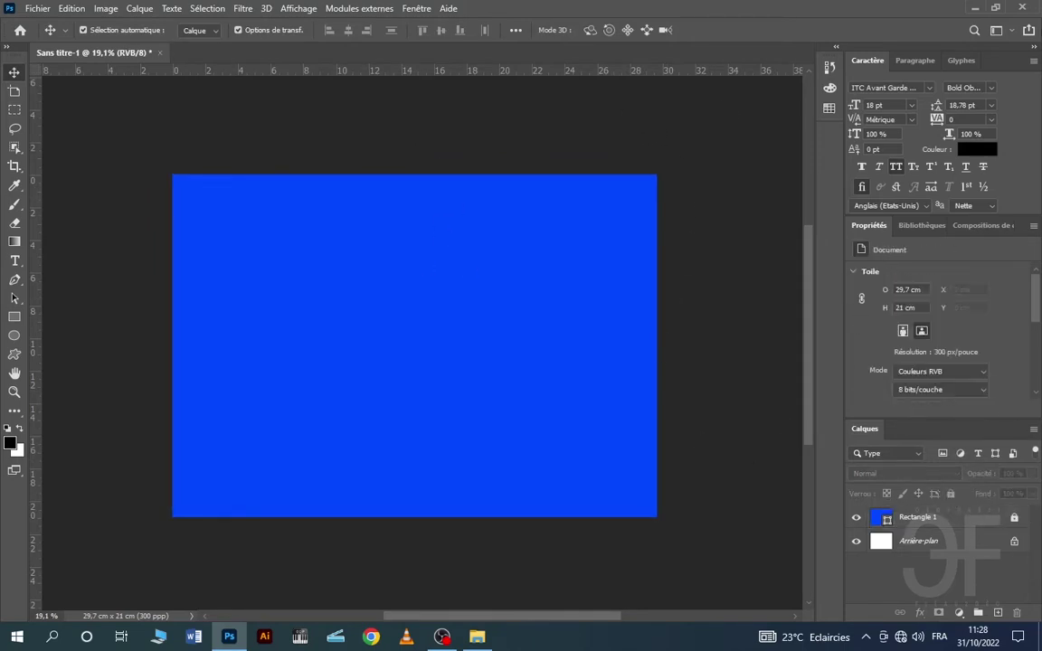
{"action": "left_click", "coordinate": [976, 8]}
- Drop the portrait photo into the middle of the banner and commit the placement
{"action": "left_click_drag", "start_coordinate": [400, 181], "coordinate": [638, 244]}
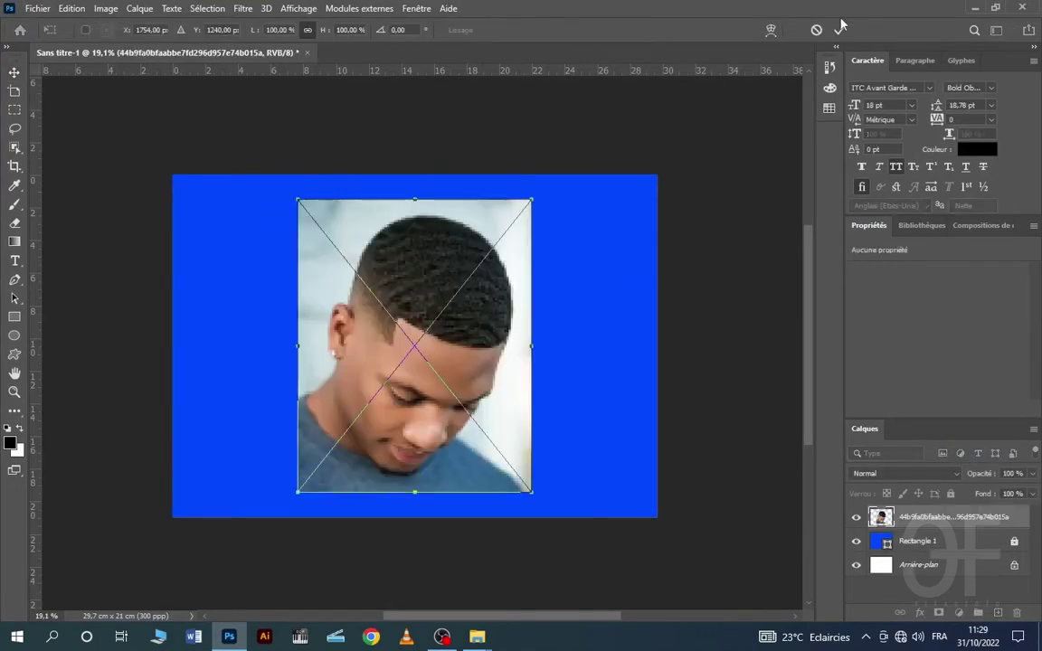
{"action": "left_click", "coordinate": [841, 31]}
{"action": "scroll", "coordinate": [472, 411], "scroll_direction": "up", "scroll_amount": 2}
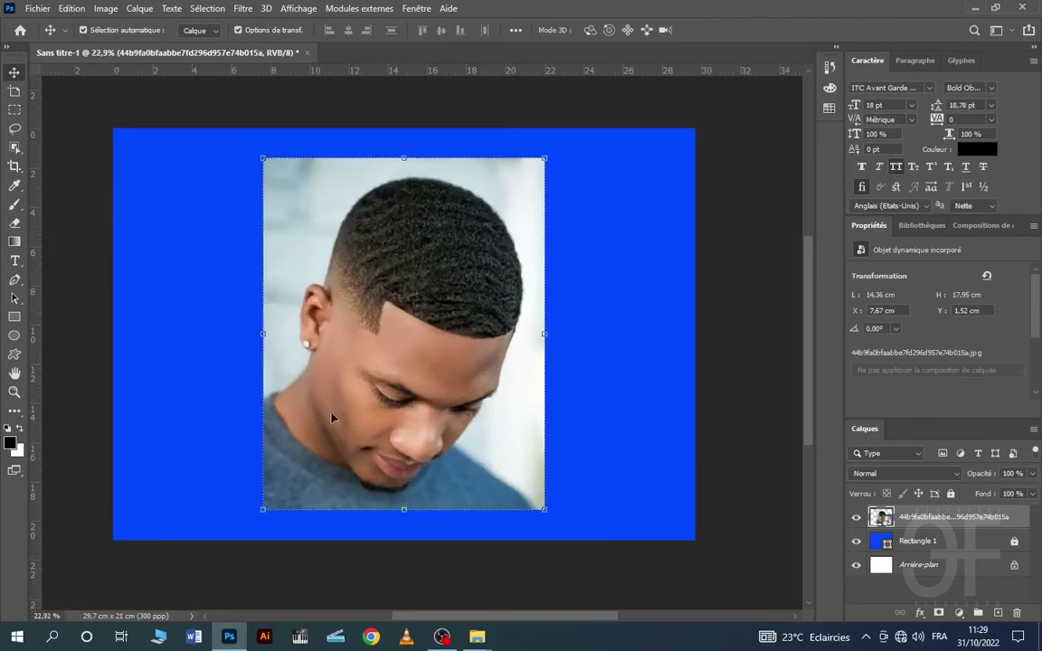
{"action": "scroll", "coordinate": [360, 456], "scroll_direction": "up", "scroll_amount": 1}
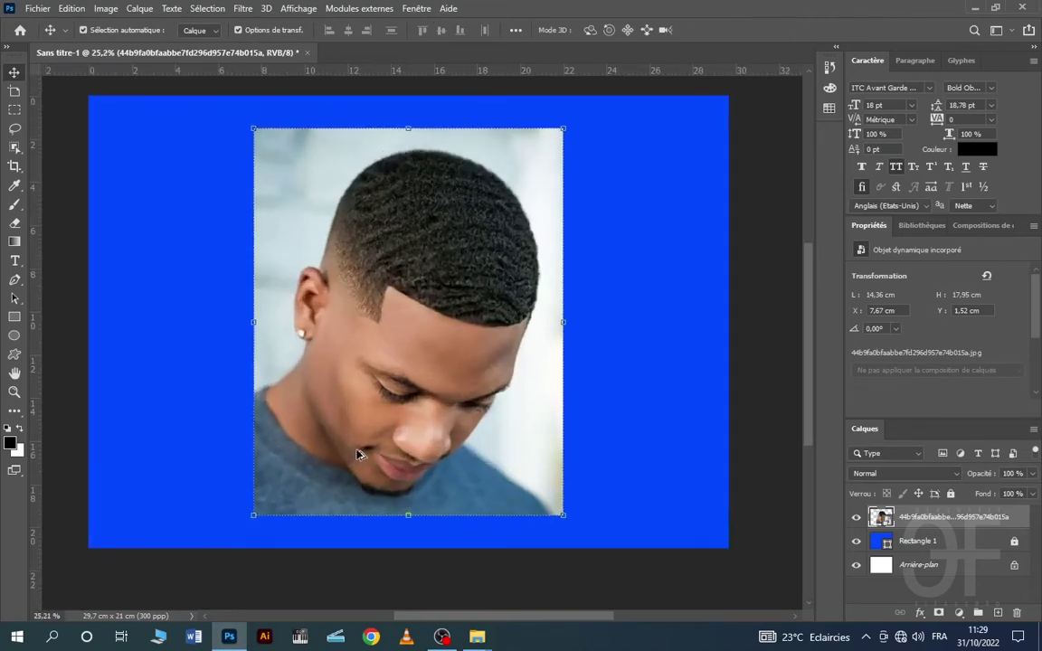
- Rasterize the portrait photo layer with Pixelliser le calque
{"action": "left_click", "coordinate": [157, 201]}
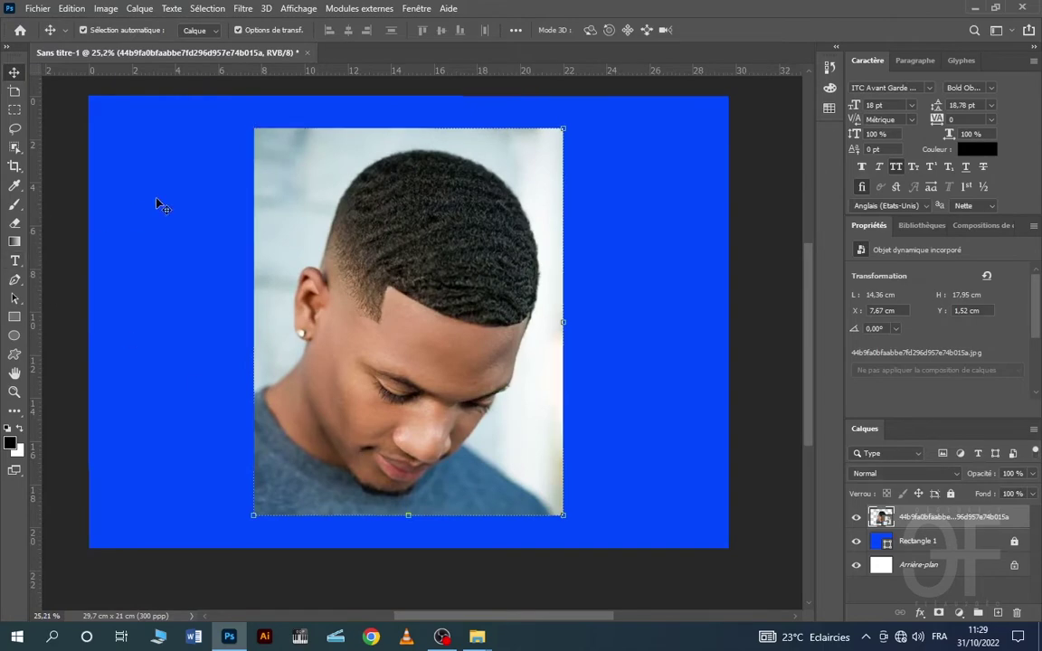
{"action": "left_click", "coordinate": [528, 322]}
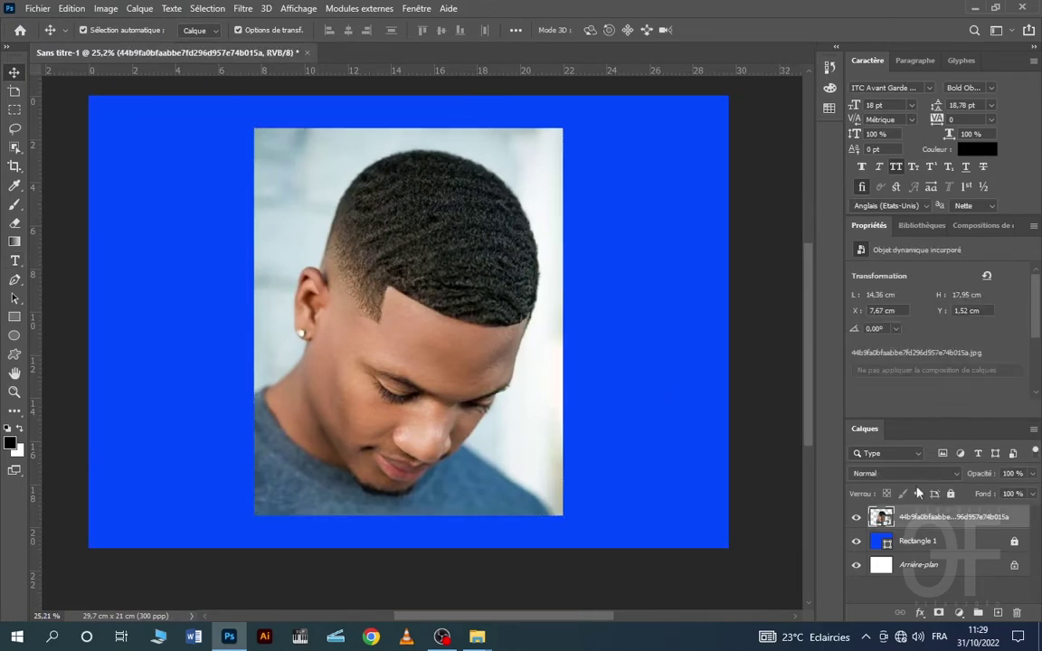
{"action": "right_click", "coordinate": [903, 518]}
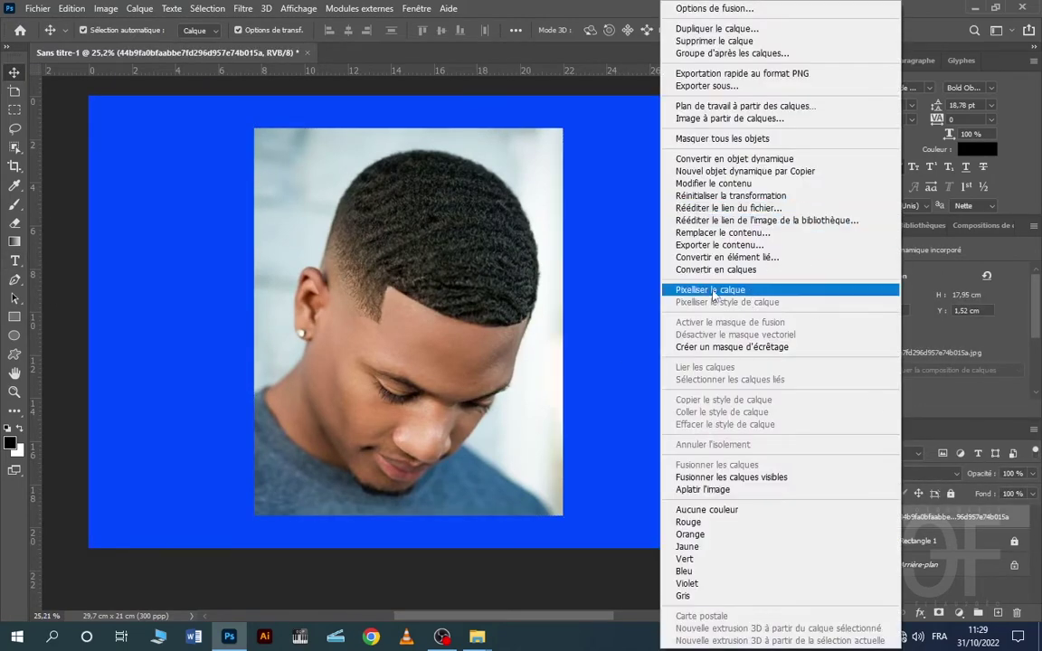
{"action": "left_click", "coordinate": [714, 290]}
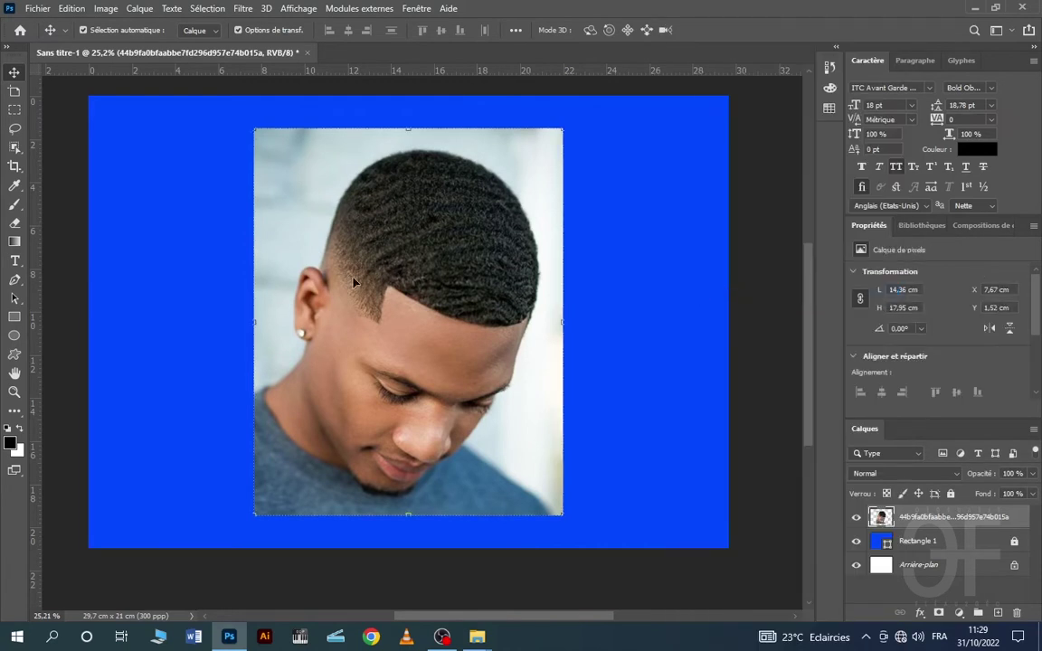
{"action": "left_click", "coordinate": [16, 280]}
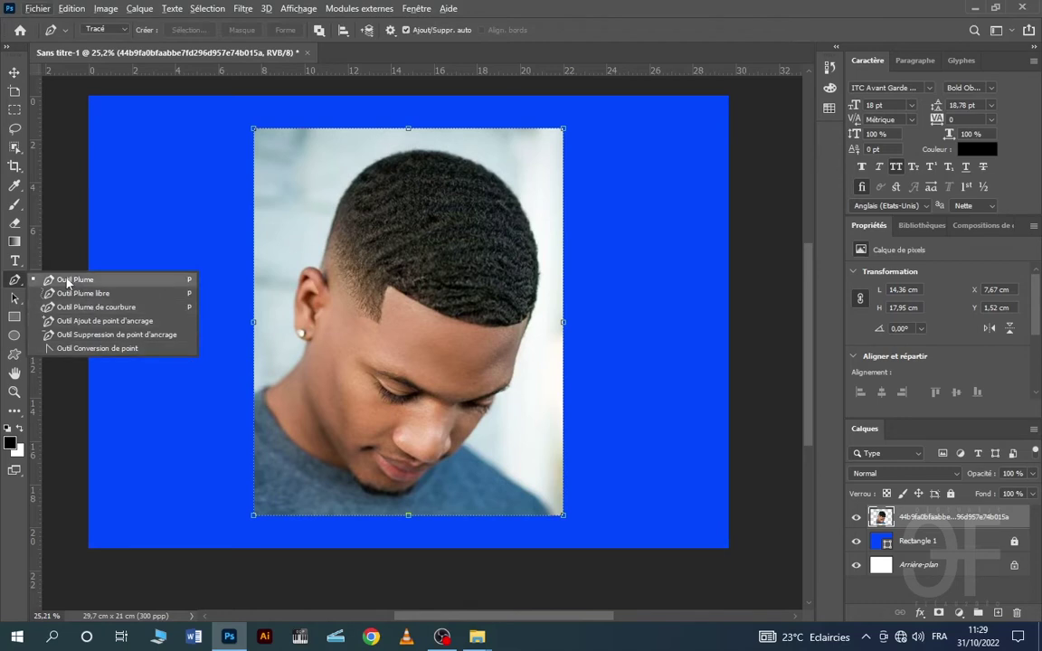
- Start the pen path at the neck and curve it up to the earlobe
{"action": "scroll", "coordinate": [269, 421], "scroll_direction": "up", "scroll_amount": 2}
{"action": "scroll", "coordinate": [268, 421], "scroll_direction": "up", "scroll_amount": 1}
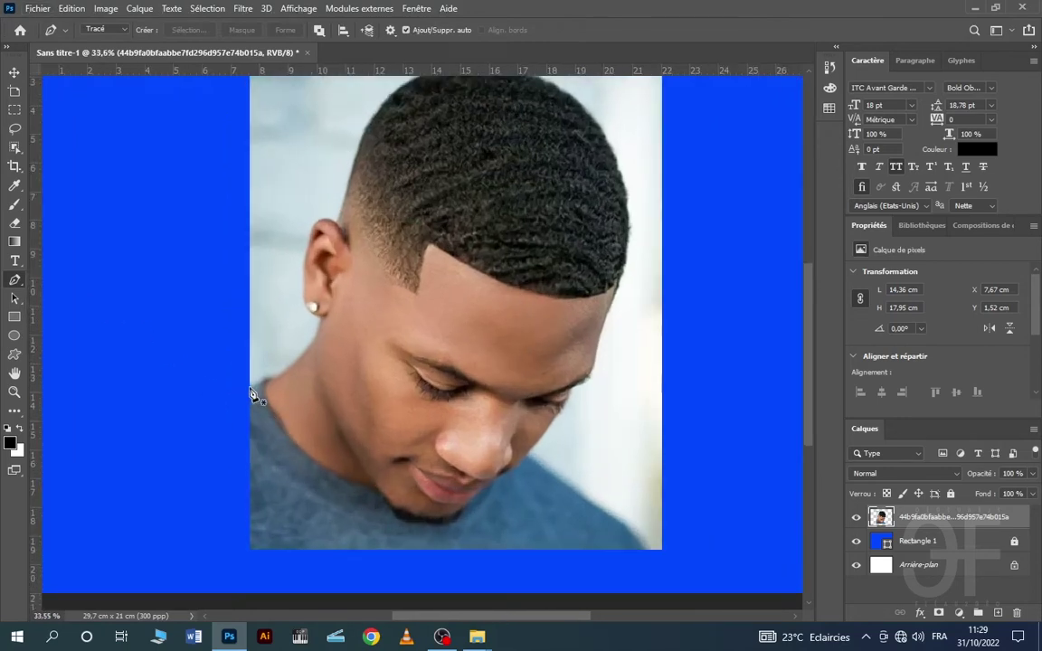
{"action": "left_click", "coordinate": [253, 393]}
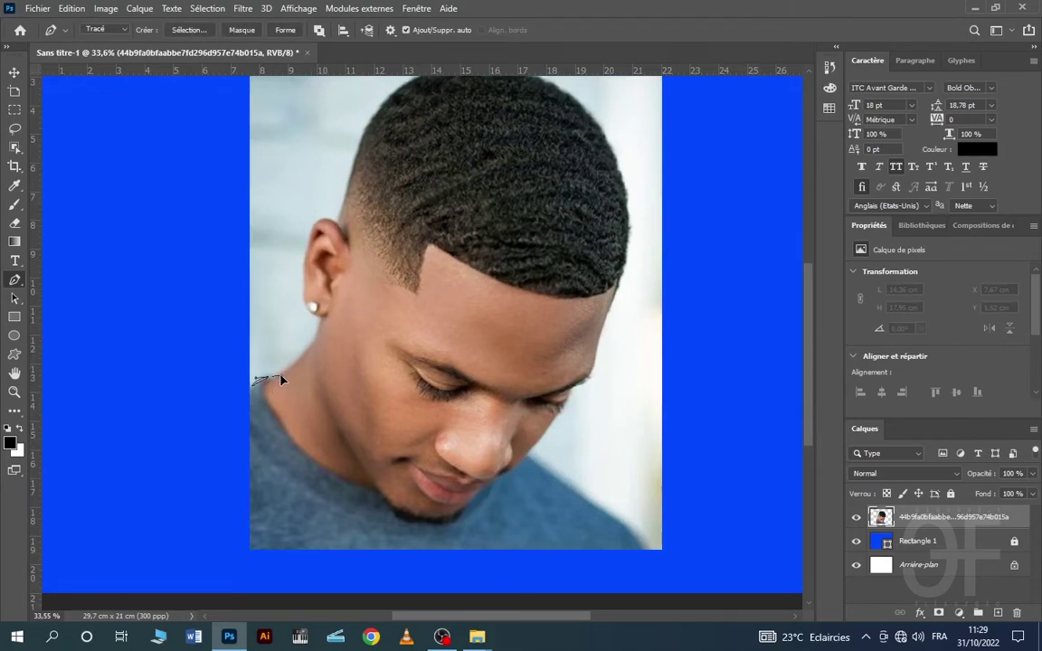
{"action": "left_click", "coordinate": [268, 381]}
{"action": "scroll", "coordinate": [307, 407], "scroll_direction": "up", "scroll_amount": 3}
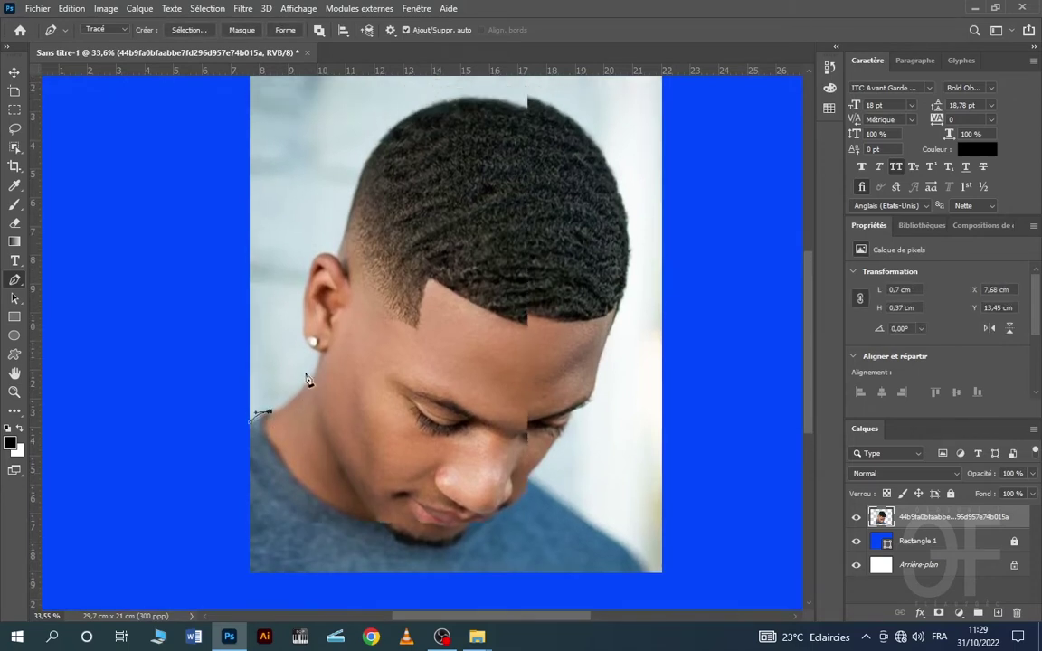
{"action": "left_click_drag", "start_coordinate": [315, 411], "coordinate": [343, 361]}
{"action": "scroll", "coordinate": [322, 380], "scroll_direction": "up", "scroll_amount": 14}
{"action": "scroll", "coordinate": [329, 494], "scroll_direction": "down", "scroll_amount": 3}
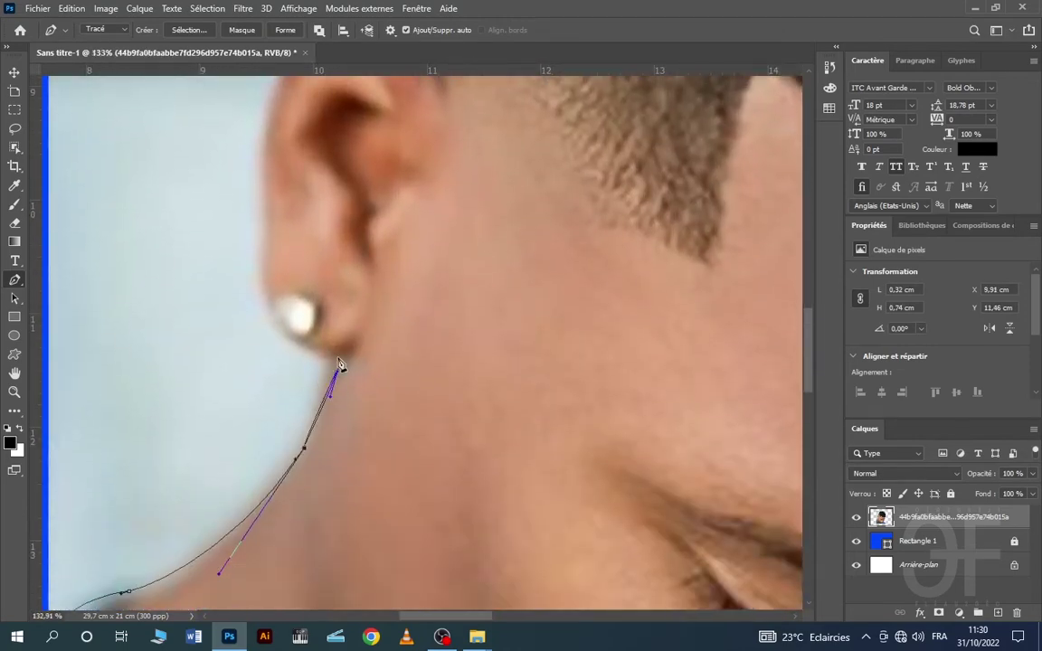
{"action": "left_click", "coordinate": [324, 359]}
{"action": "scroll", "coordinate": [316, 362], "scroll_direction": "up", "scroll_amount": 4}
{"action": "left_click_drag", "start_coordinate": [262, 388], "coordinate": [267, 305]}
- Continue the path anchors around the edge of the ear and behind it
{"action": "left_click", "coordinate": [263, 388], "text": "alt"}
{"action": "scroll", "coordinate": [269, 362], "scroll_direction": "up", "scroll_amount": 4}
{"action": "left_click_drag", "start_coordinate": [269, 426], "coordinate": [286, 355]}
{"action": "left_click_drag", "start_coordinate": [288, 345], "coordinate": [298, 322]}
{"action": "left_click_drag", "start_coordinate": [335, 269], "coordinate": [372, 272]}
{"action": "left_click", "coordinate": [335, 269], "text": "alt"}
{"action": "scroll", "coordinate": [428, 330], "scroll_direction": "down", "scroll_amount": 5}
{"action": "left_click_drag", "start_coordinate": [411, 313], "coordinate": [423, 329]}
{"action": "scroll", "coordinate": [477, 388], "scroll_direction": "up", "scroll_amount": 6}
- Trace the path up the hairline and along the back of the hair
{"action": "left_click_drag", "start_coordinate": [527, 296], "coordinate": [587, 272]}
{"action": "key", "text": "ctrl+z"}
{"action": "left_click_drag", "start_coordinate": [439, 473], "coordinate": [452, 446]}
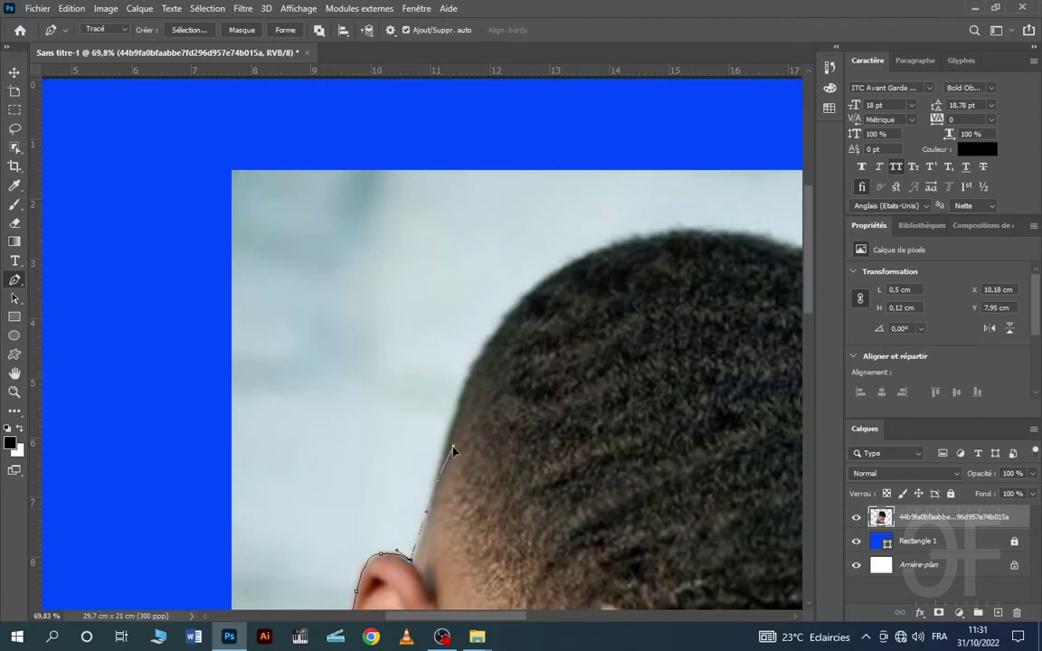
{"action": "left_click", "coordinate": [528, 297], "text": "alt"}
{"action": "scroll", "coordinate": [685, 296], "scroll_direction": "up", "scroll_amount": 2}
{"action": "left_click_drag", "start_coordinate": [528, 297], "coordinate": [763, 284]}
{"action": "scroll", "coordinate": [685, 294], "scroll_direction": "right", "scroll_amount": 2}
{"action": "left_click", "coordinate": [624, 296], "text": "alt"}
{"action": "scroll", "coordinate": [624, 289], "scroll_direction": "right", "scroll_amount": 4}
{"action": "scroll", "coordinate": [579, 272], "scroll_direction": "up", "scroll_amount": 1}
- Carry the path over the top of the hair down toward the forehead
{"action": "left_click_drag", "start_coordinate": [635, 375], "coordinate": [708, 482]}
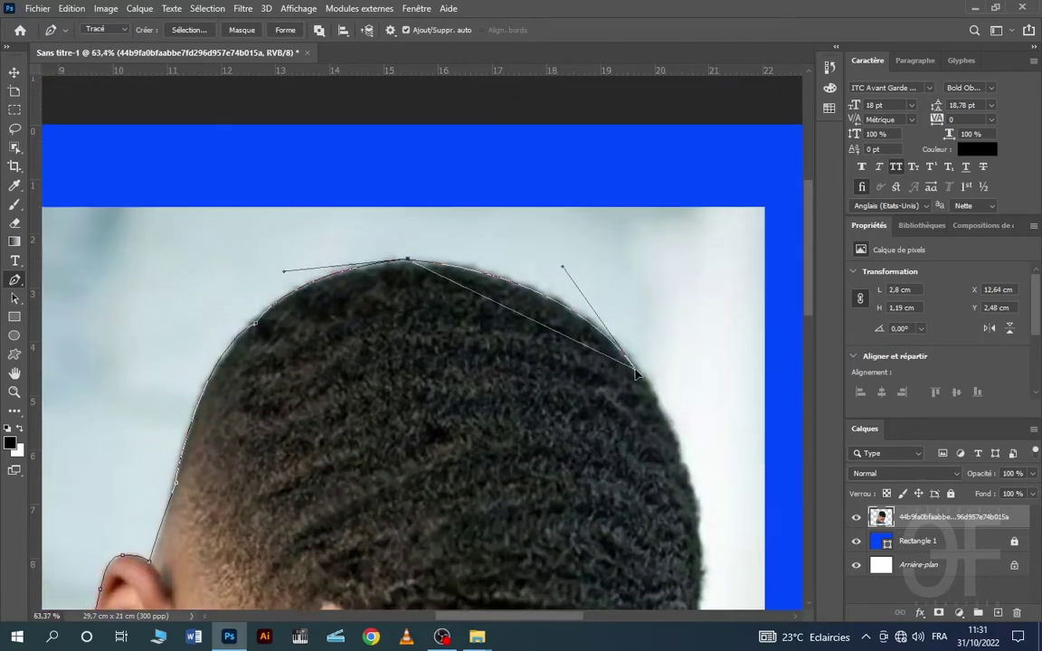
{"action": "left_click", "coordinate": [636, 374], "text": "alt"}
{"action": "scroll", "coordinate": [710, 377], "scroll_direction": "down", "scroll_amount": 6}
{"action": "left_click_drag", "start_coordinate": [704, 286], "coordinate": [726, 413]}
{"action": "left_click", "coordinate": [704, 285], "text": "alt"}
{"action": "scroll", "coordinate": [688, 316], "scroll_direction": "down", "scroll_amount": 3}
{"action": "left_click_drag", "start_coordinate": [677, 237], "coordinate": [631, 346]}
{"action": "left_click", "coordinate": [677, 237], "text": "alt"}
{"action": "scroll", "coordinate": [671, 249], "scroll_direction": "down", "scroll_amount": 1}
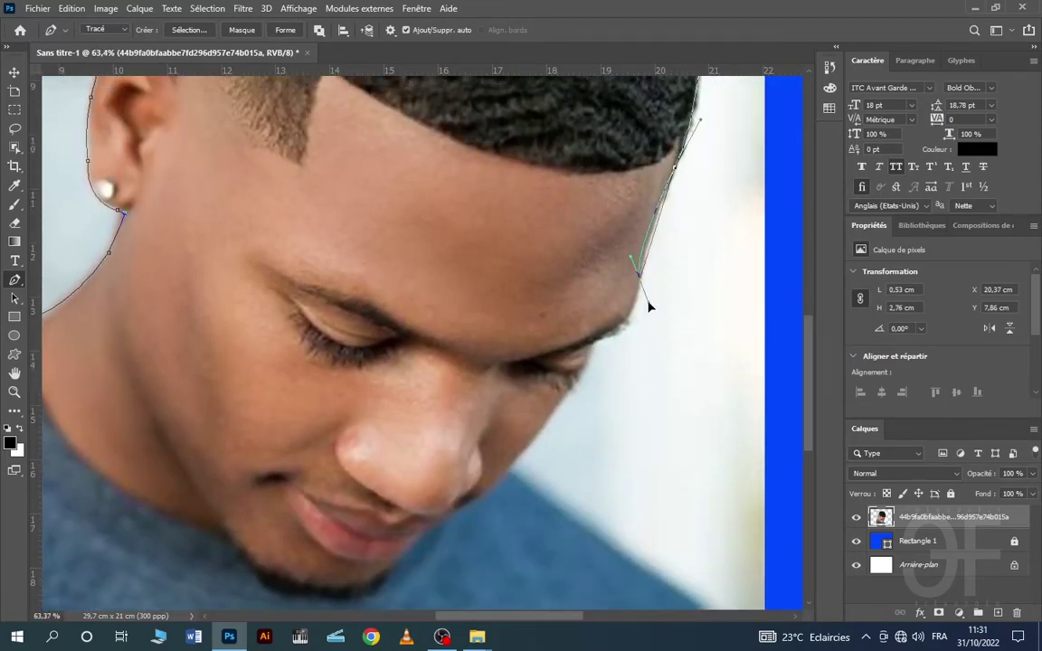
- Outline the forehead, brow tip and face edge with more anchors
{"action": "left_click", "coordinate": [643, 282], "text": "alt"}
{"action": "scroll", "coordinate": [640, 145], "scroll_direction": "up", "scroll_amount": 5}
{"action": "left_click", "coordinate": [624, 208]}
{"action": "left_click", "coordinate": [622, 225]}
{"action": "scroll", "coordinate": [619, 185], "scroll_direction": "down", "scroll_amount": 3}
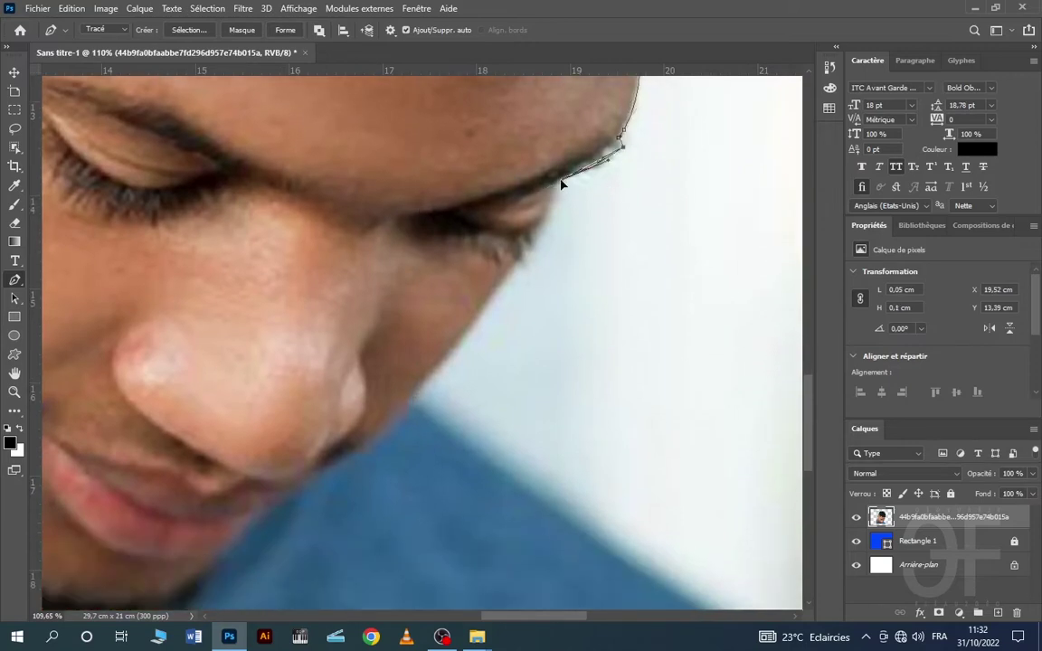
{"action": "left_click_drag", "start_coordinate": [559, 183], "coordinate": [511, 206]}
{"action": "left_click", "coordinate": [559, 183], "text": "alt"}
{"action": "scroll", "coordinate": [556, 177], "scroll_direction": "down", "scroll_amount": 2}
{"action": "left_click_drag", "start_coordinate": [548, 170], "coordinate": [537, 208]}
{"action": "scroll", "coordinate": [470, 224], "scroll_direction": "down", "scroll_amount": 3}
- Trace the jaw and shoulder to the image bottom, close the path, and make it a selection
{"action": "left_click", "coordinate": [407, 264]}
{"action": "scroll", "coordinate": [547, 308], "scroll_direction": "down", "scroll_amount": 6}
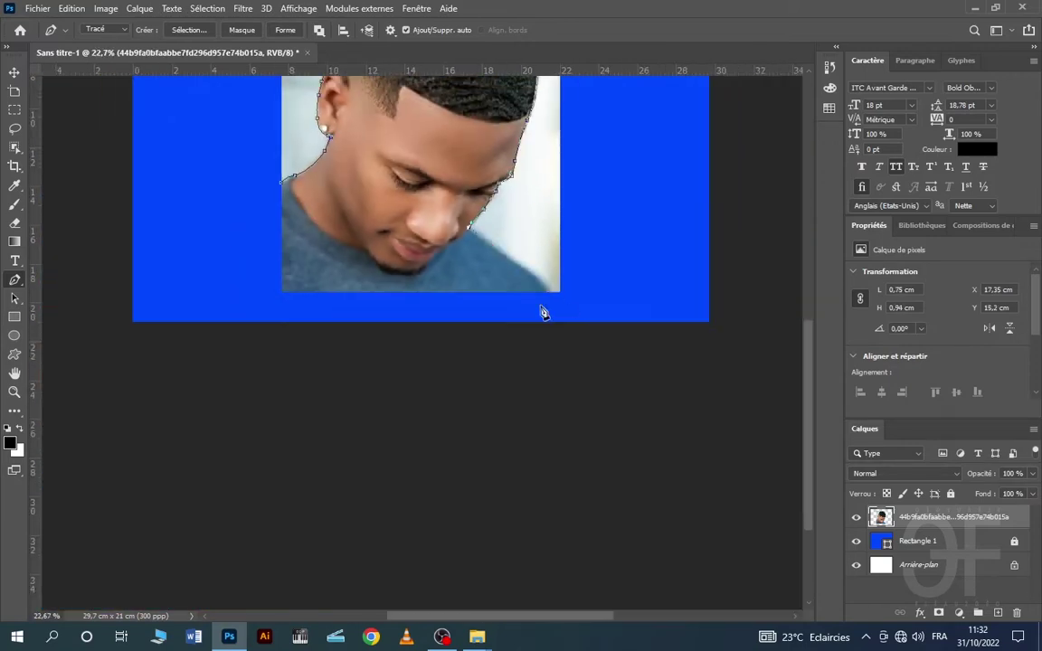
{"action": "scroll", "coordinate": [544, 290], "scroll_direction": "up", "scroll_amount": 5}
{"action": "left_click_drag", "start_coordinate": [528, 272], "coordinate": [577, 316]}
{"action": "left_click", "coordinate": [511, 253], "text": "alt"}
{"action": "left_click", "coordinate": [555, 290], "text": "alt"}
{"action": "scroll", "coordinate": [570, 295], "scroll_direction": "down", "scroll_amount": 6}
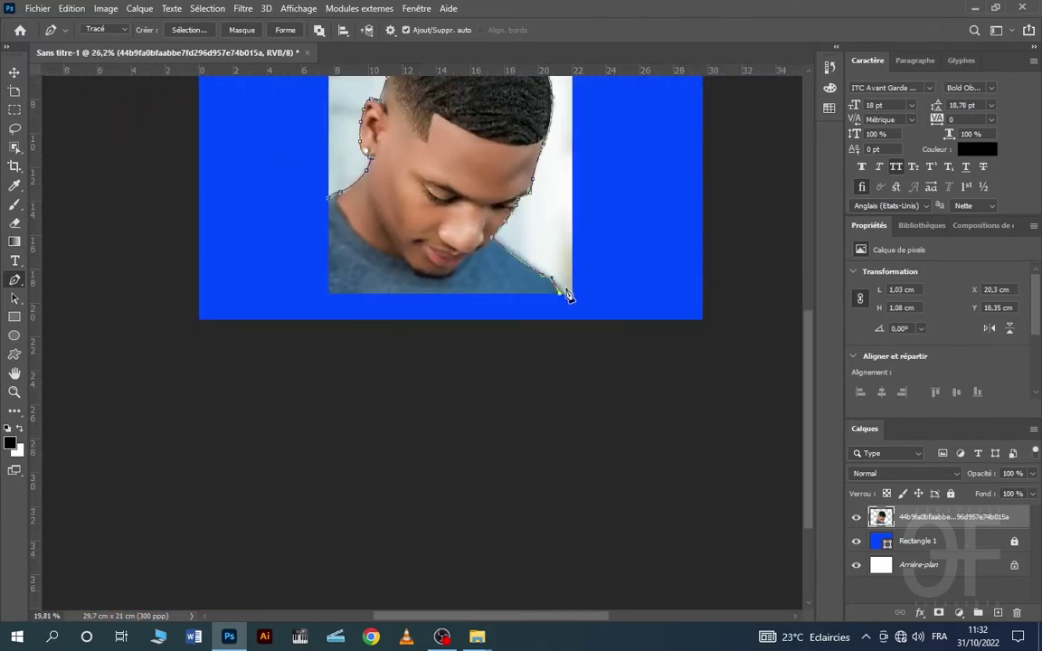
{"action": "left_click", "coordinate": [330, 200]}
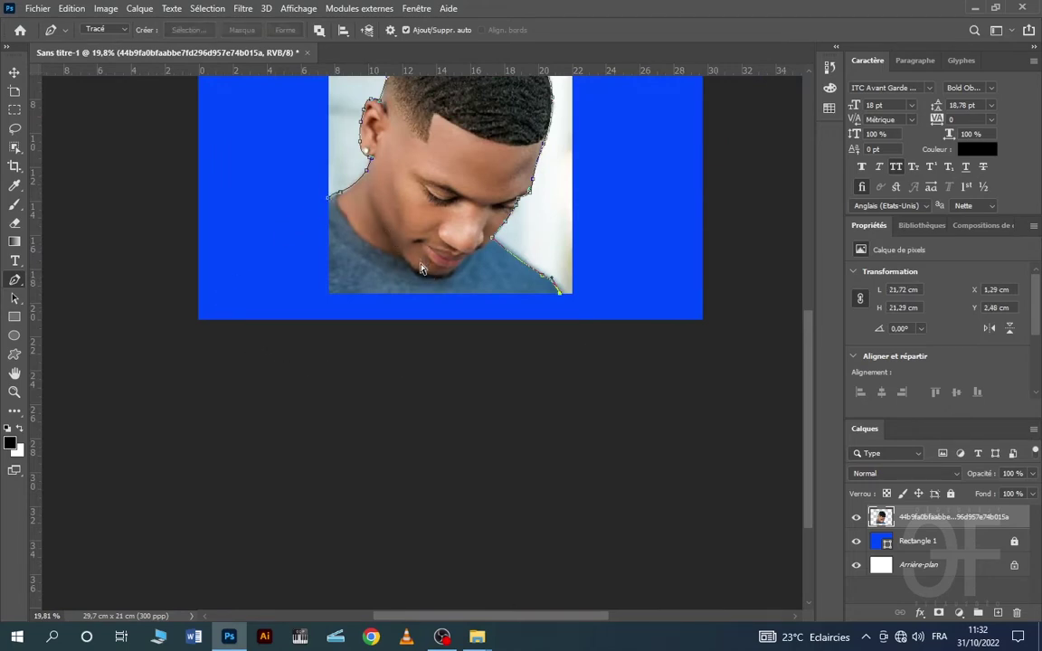
{"action": "key", "text": "ctrl+Return"}
- Combine the path selection with Rectangle 1, delete the grey backdrop, then deselect
{"action": "scroll", "coordinate": [464, 258], "scroll_direction": "up", "scroll_amount": 3}
{"action": "scroll", "coordinate": [464, 258], "scroll_direction": "up", "scroll_amount": 2}
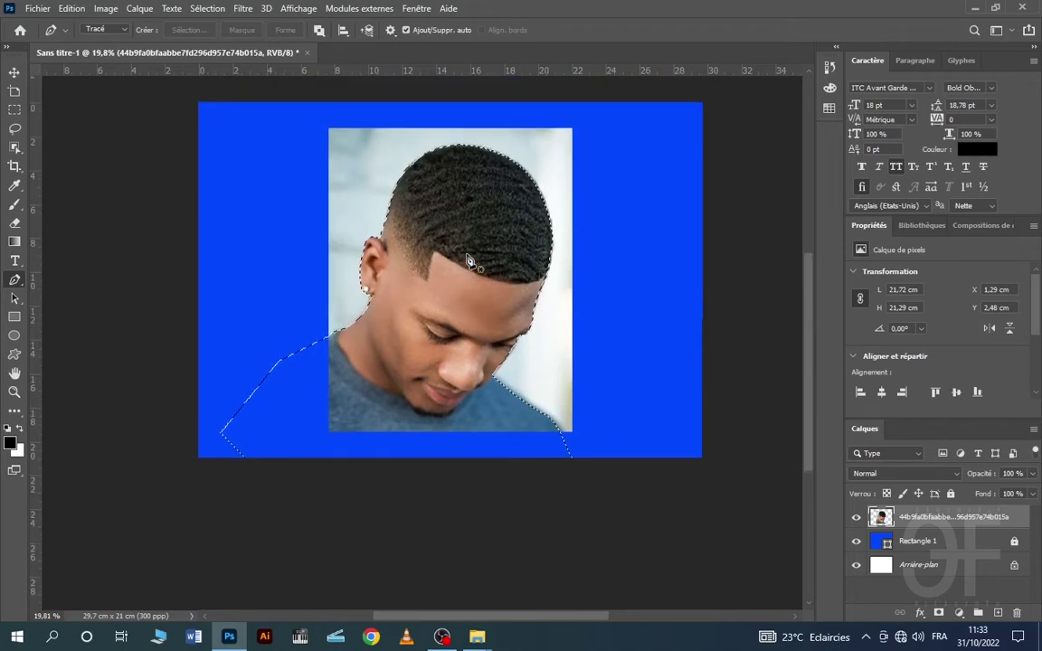
{"action": "left_click", "coordinate": [884, 541], "text": "ctrl"}
{"action": "left_click", "coordinate": [884, 541], "text": "ctrl"}
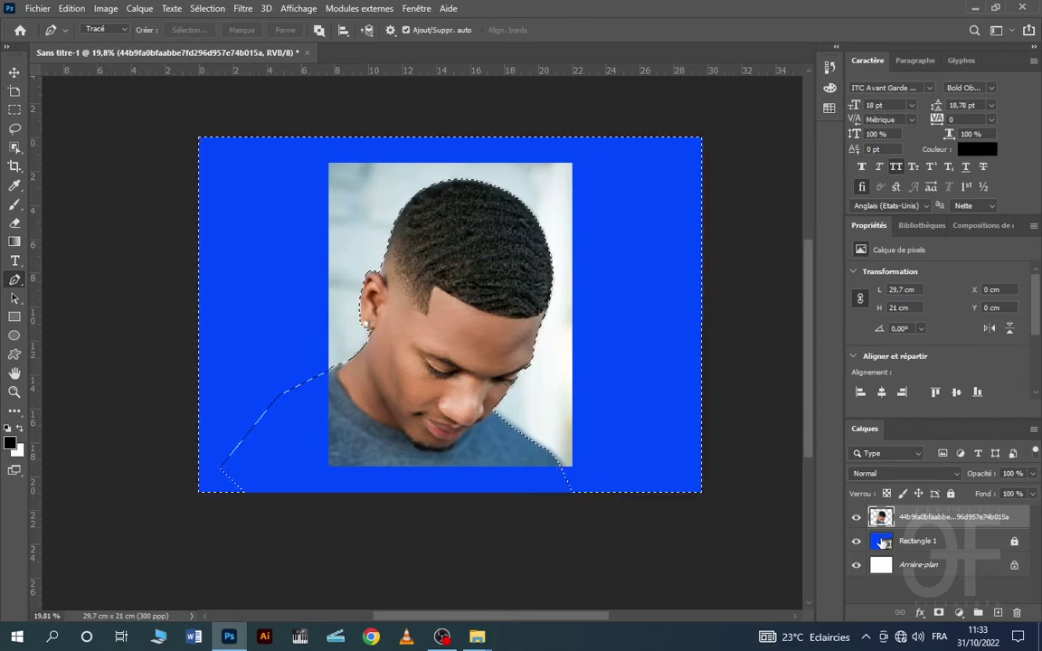
{"action": "key", "text": "Delete"}
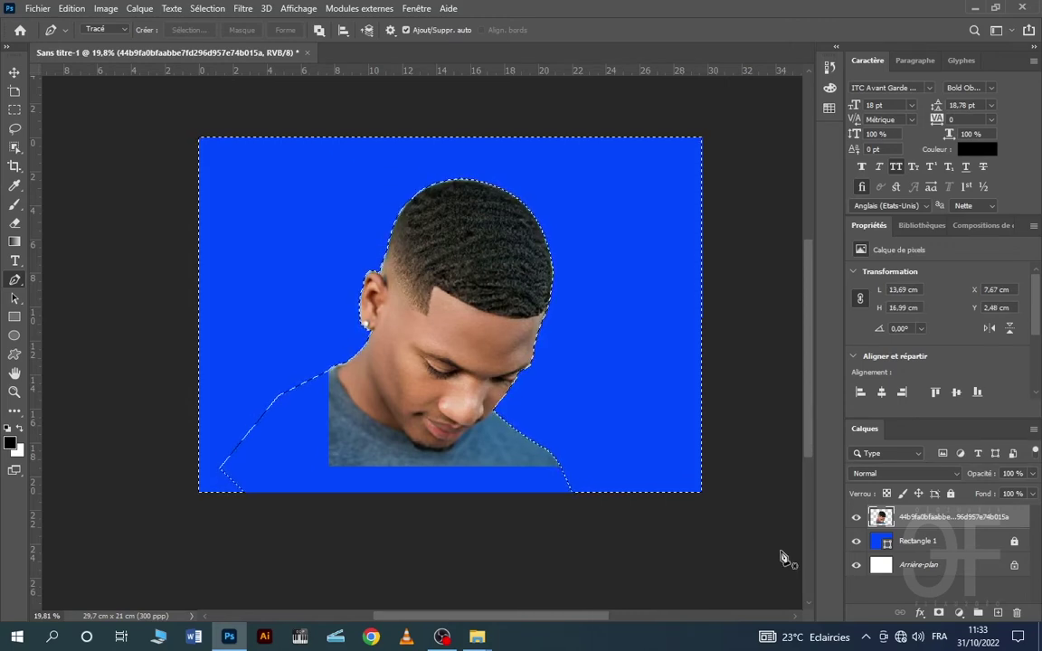
{"action": "key", "text": "ctrl+d"}
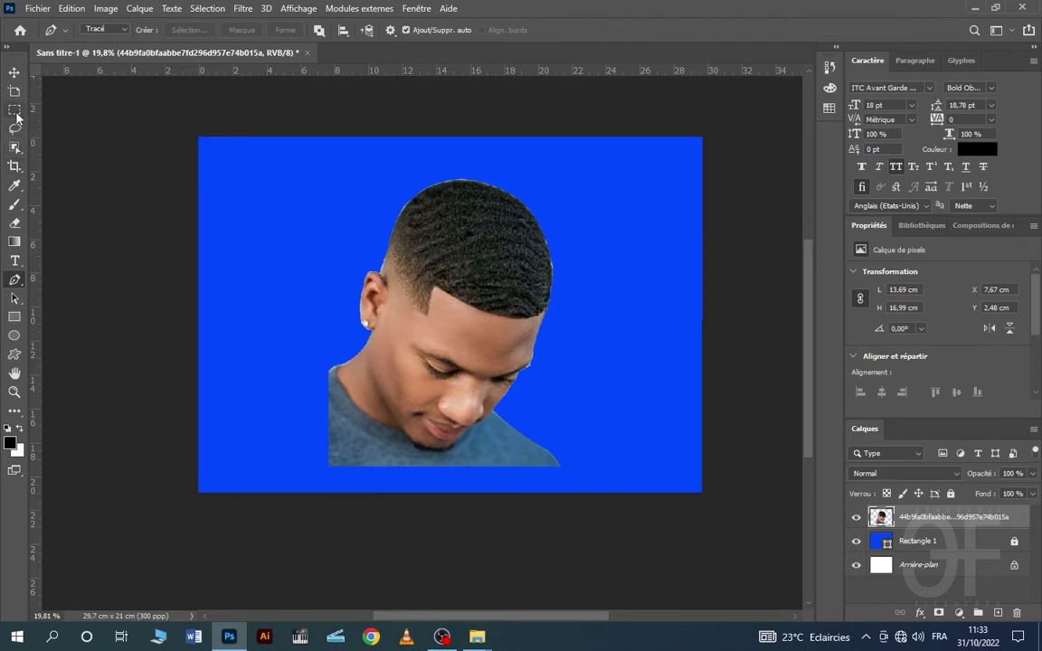
- Paint a Quick Selection over the man and his shirt
{"action": "left_click", "coordinate": [14, 147]}
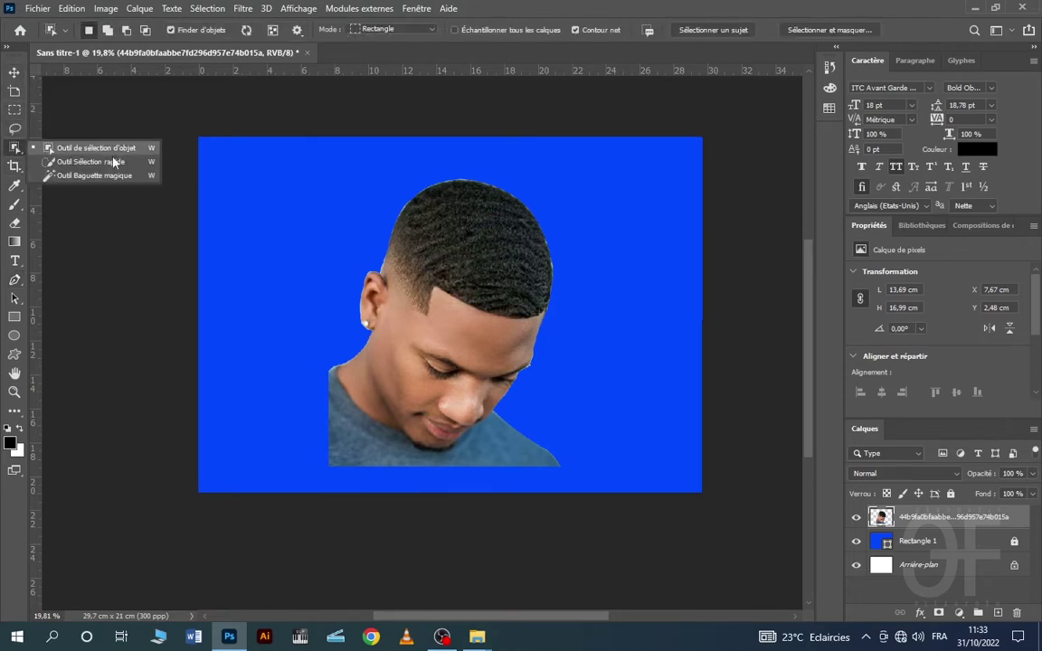
{"action": "left_click", "coordinate": [88, 162]}
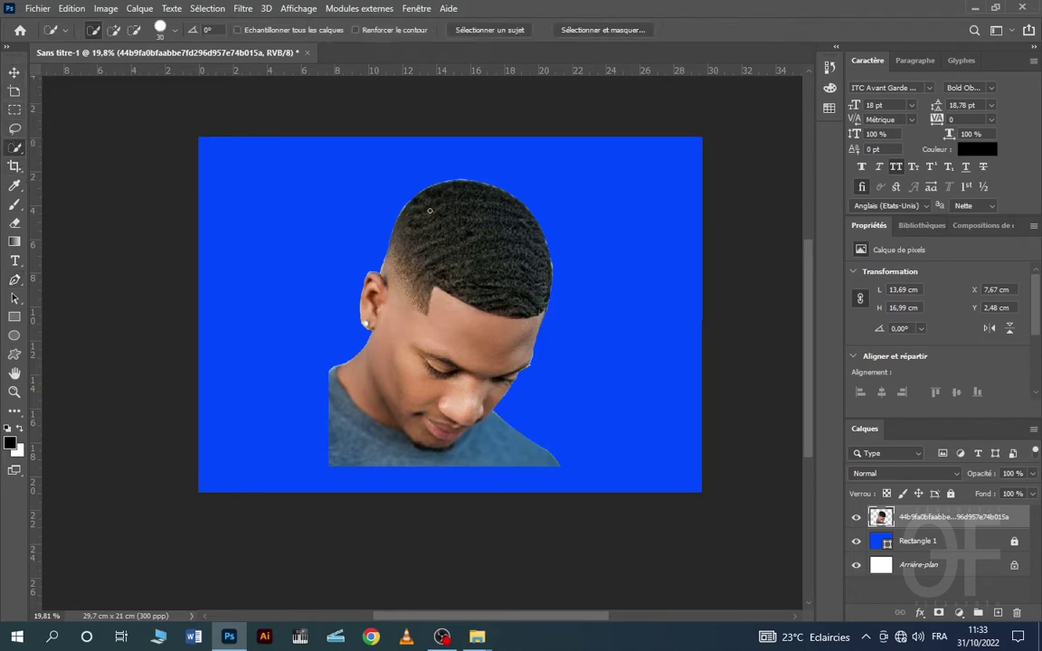
{"action": "mouse_move", "coordinate": [430, 211]}
{"action": "left_mouse_down"}
{"action": "mouse_move", "coordinate": [501, 261]}
{"action": "mouse_move", "coordinate": [478, 391]}
{"action": "left_mouse_up"}
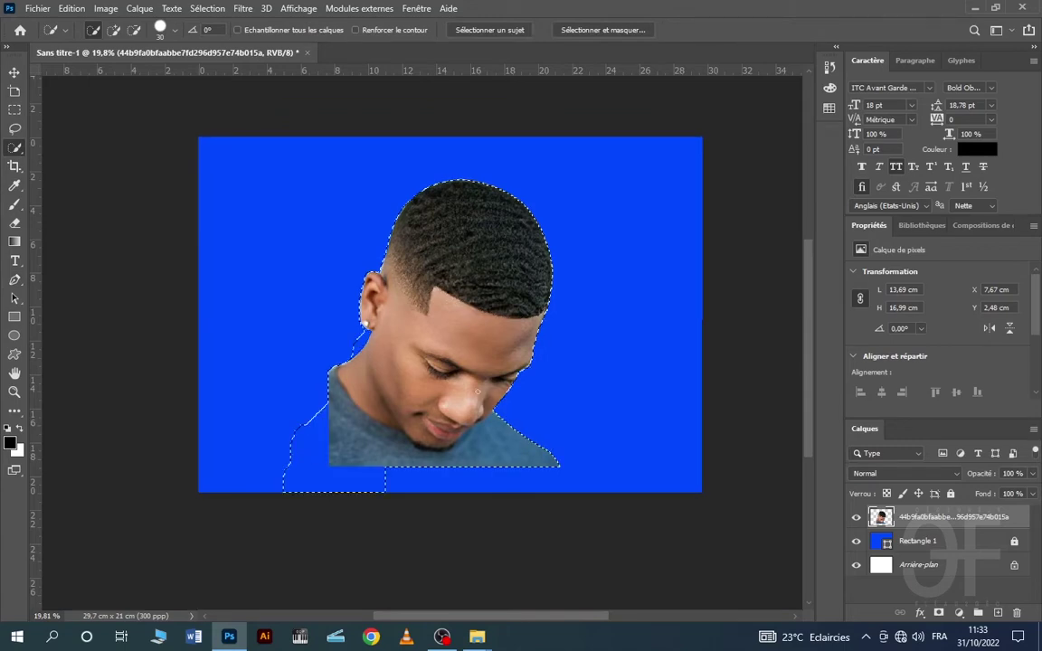
{"action": "left_click_drag", "start_coordinate": [277, 250], "coordinate": [377, 401]}
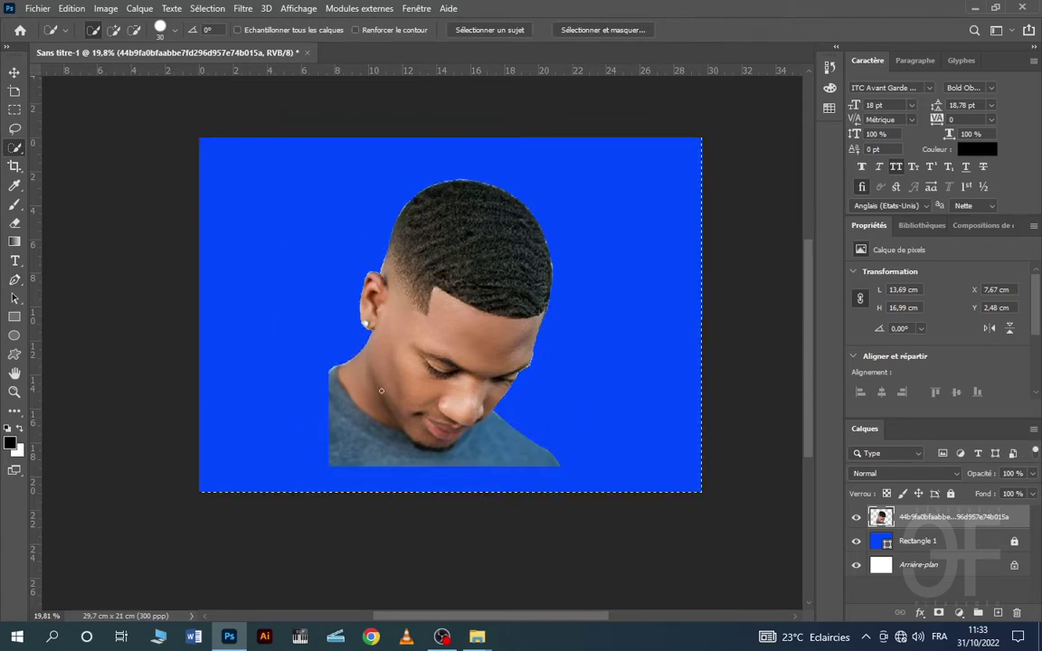
- Undo the selection and drag the portrait to the bottom-left corner (X 0 cm, Y 4,01 cm)
{"action": "key", "text": "ctrl+z"}
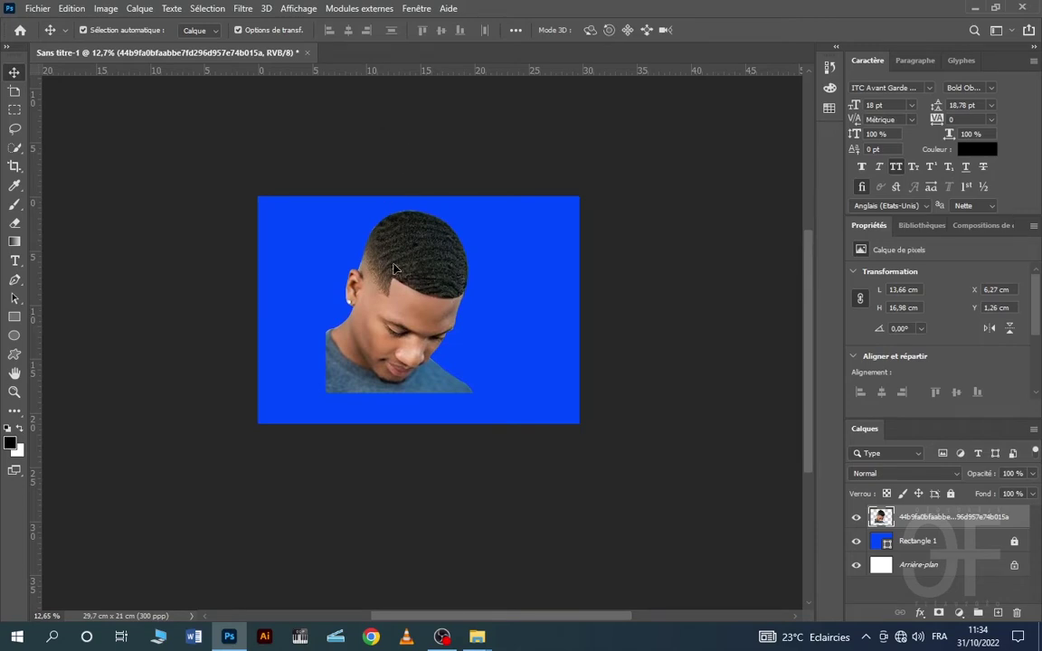
{"action": "left_click_drag", "start_coordinate": [407, 267], "coordinate": [335, 298]}
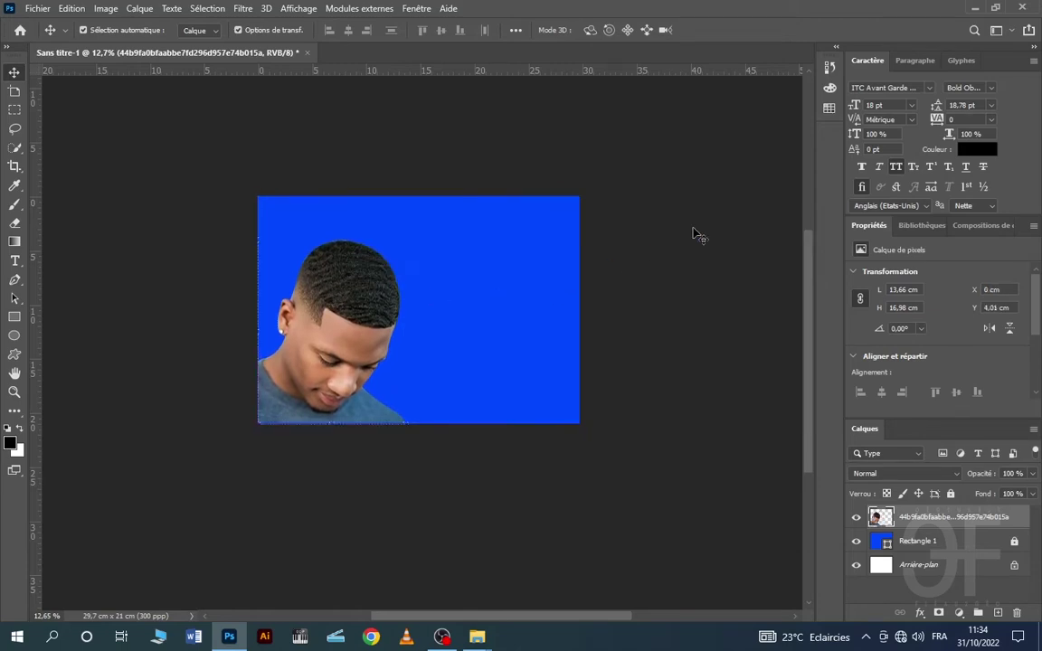
{"action": "left_click", "coordinate": [632, 216]}
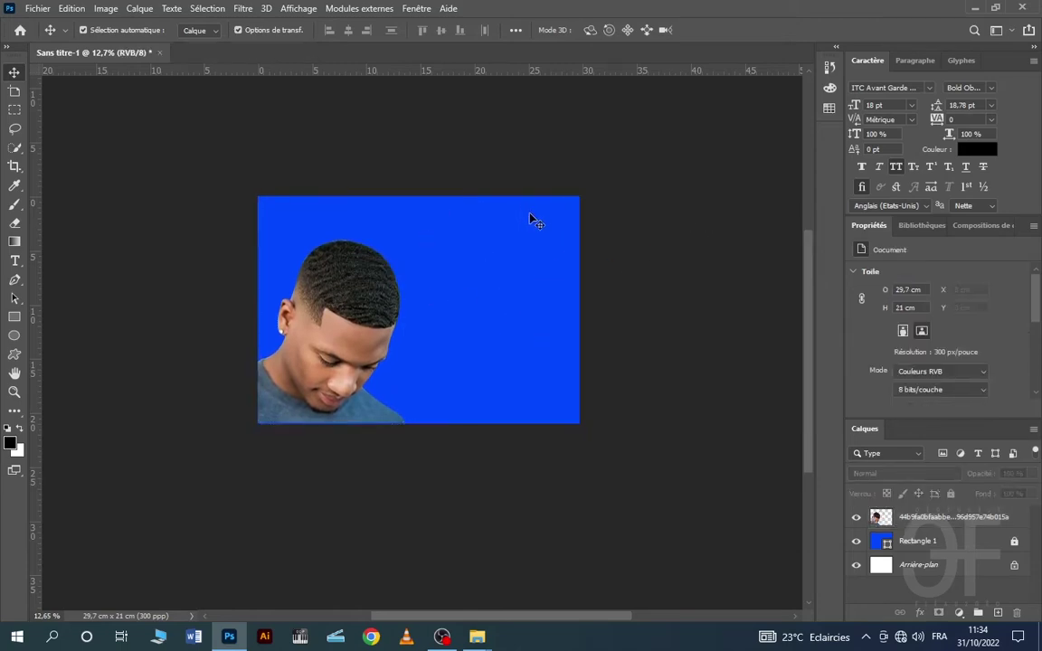
- Draw an Ellipse 1 circle about 8,09 cm wide filled yellow #ffd325 in the upper right
{"action": "left_click", "coordinate": [14, 338]}
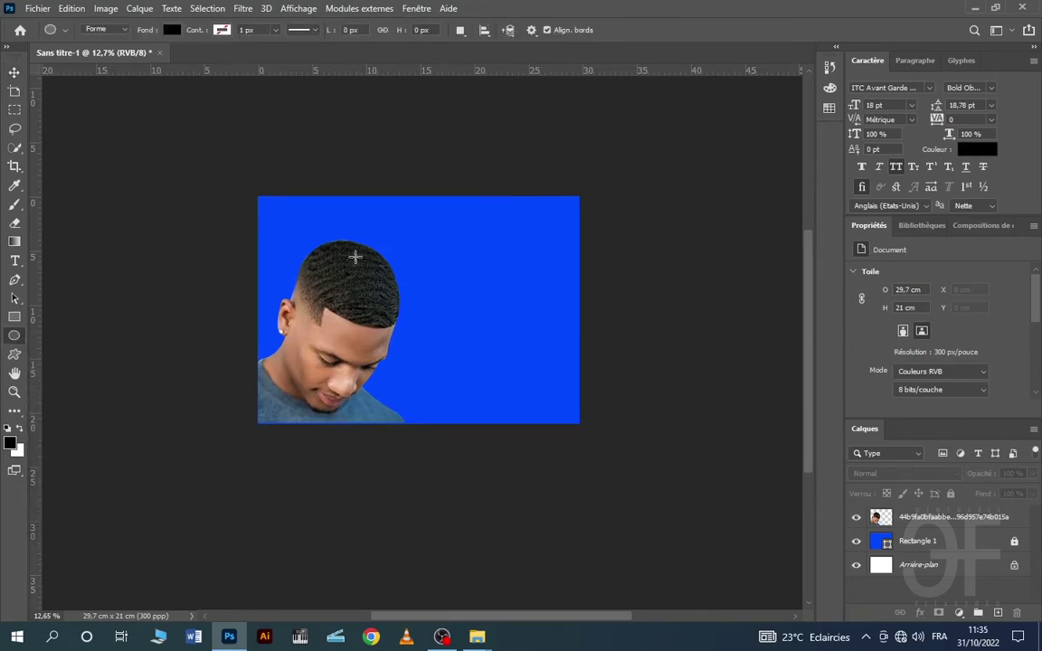
{"action": "left_click", "coordinate": [169, 30]}
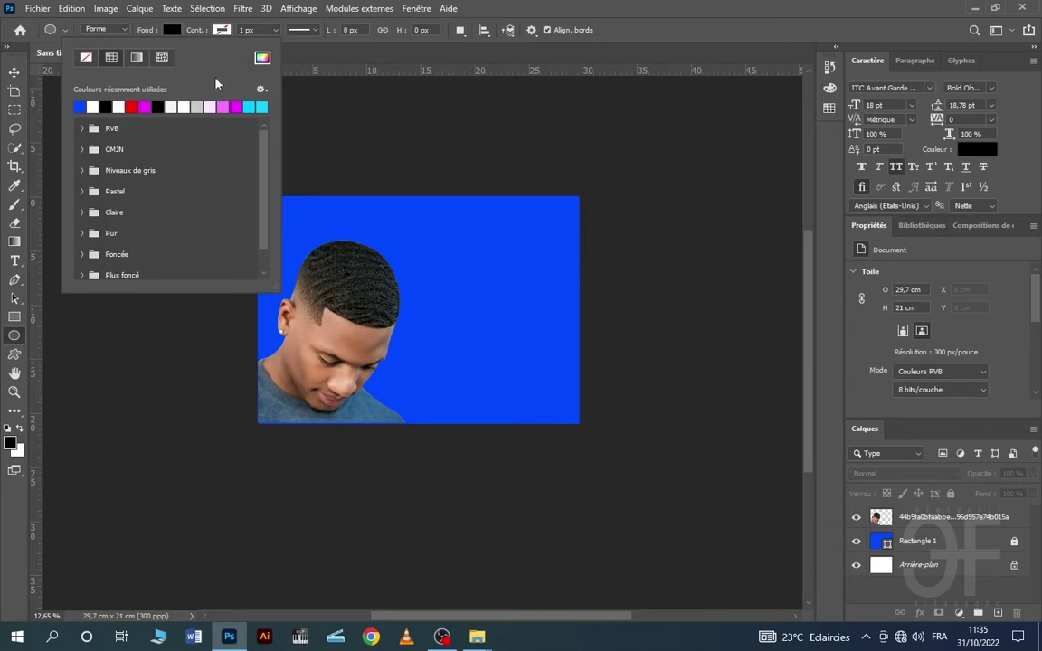
{"action": "left_click", "coordinate": [263, 58]}
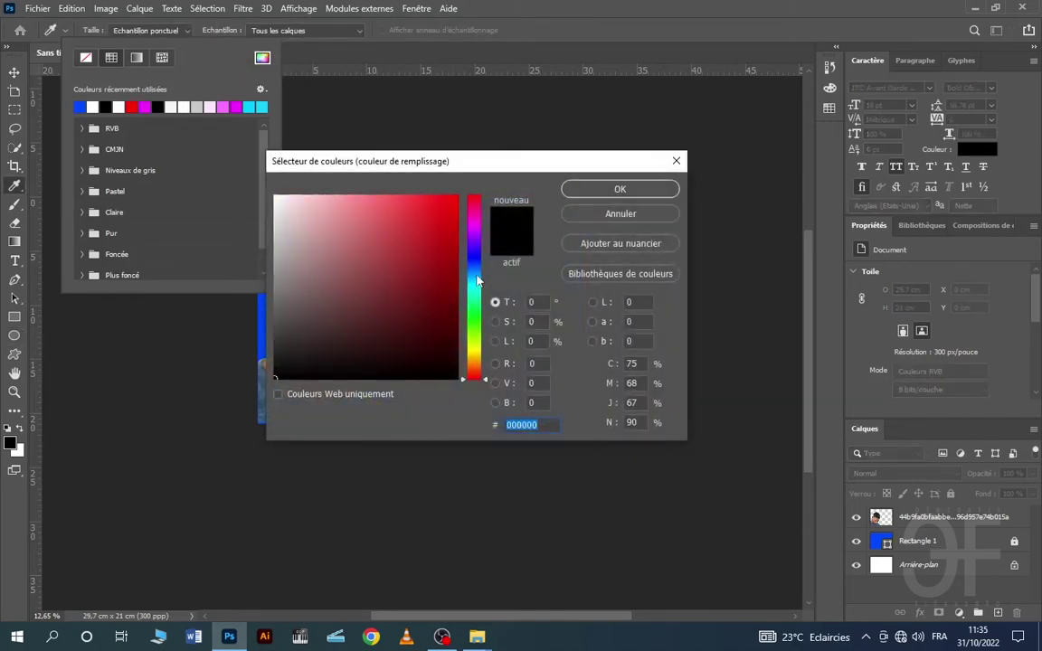
{"action": "left_click_drag", "start_coordinate": [478, 282], "coordinate": [481, 359]}
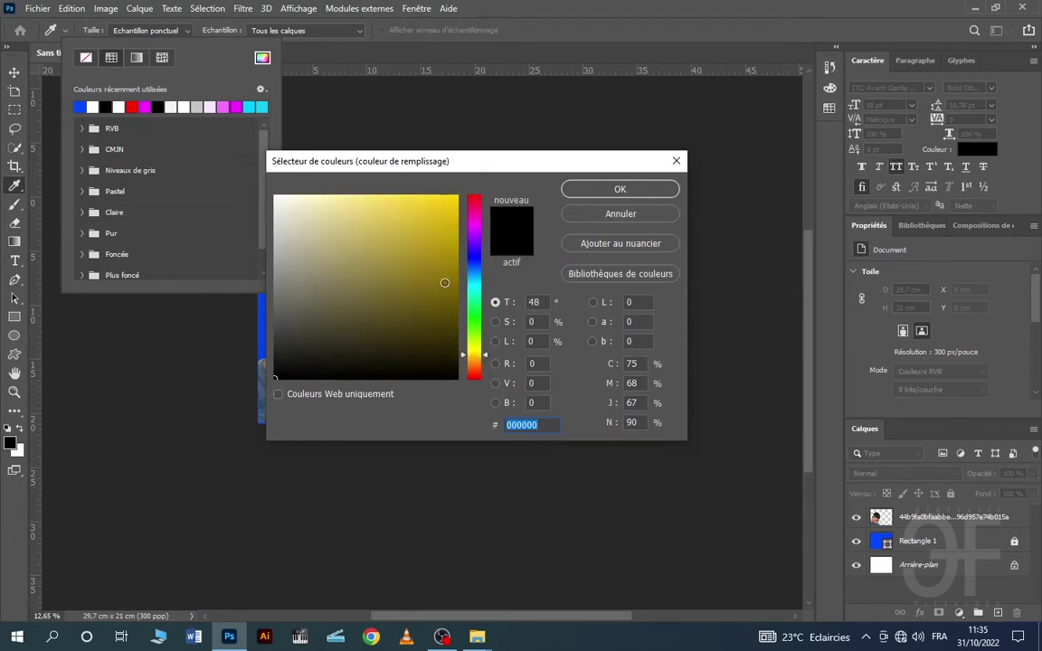
{"action": "left_click_drag", "start_coordinate": [444, 284], "coordinate": [432, 174]}
{"action": "left_click", "coordinate": [570, 190]}
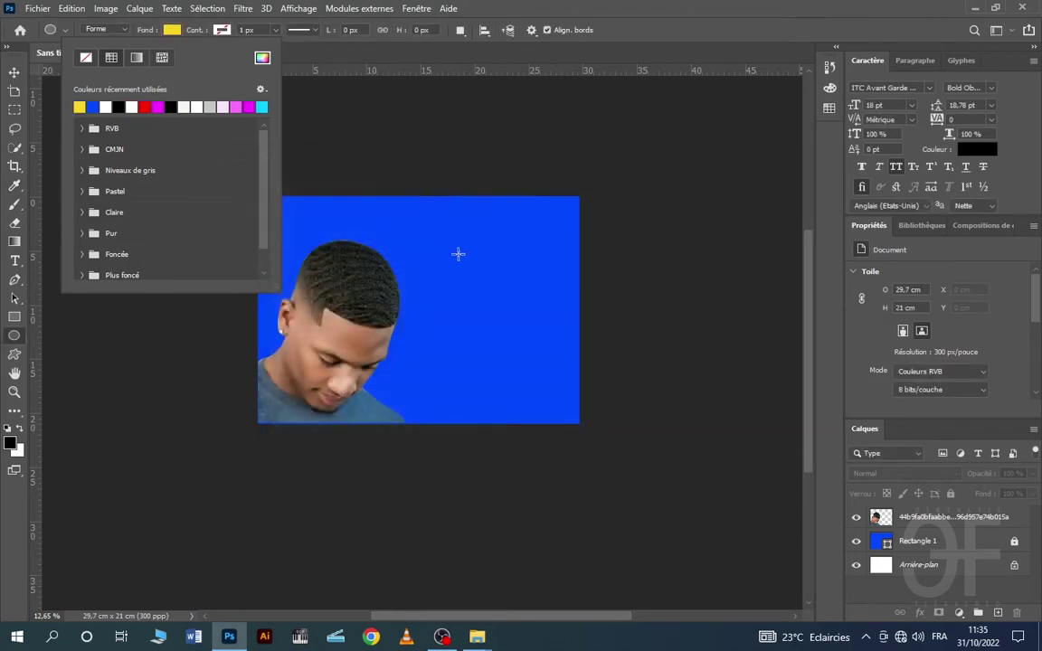
{"action": "left_click", "coordinate": [466, 237]}
{"action": "mouse_move", "coordinate": [471, 235]}
{"action": "left_mouse_down"}
{"action": "mouse_move", "coordinate": [579, 314]}
{"action": "mouse_move", "coordinate": [567, 301]}
{"action": "left_mouse_up"}
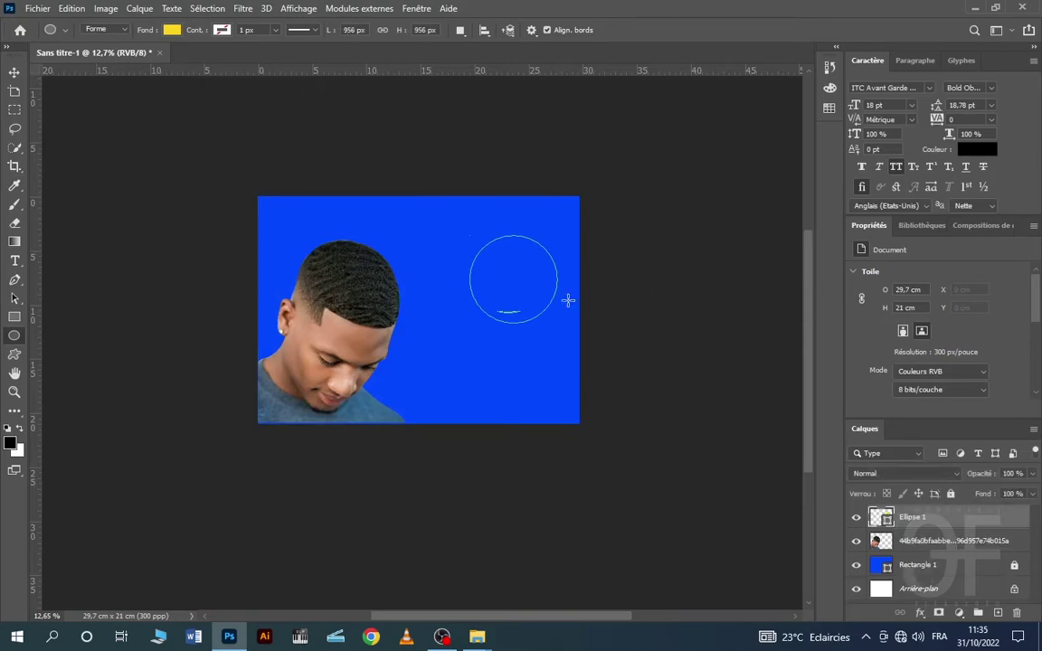
{"action": "left_click", "coordinate": [14, 71]}
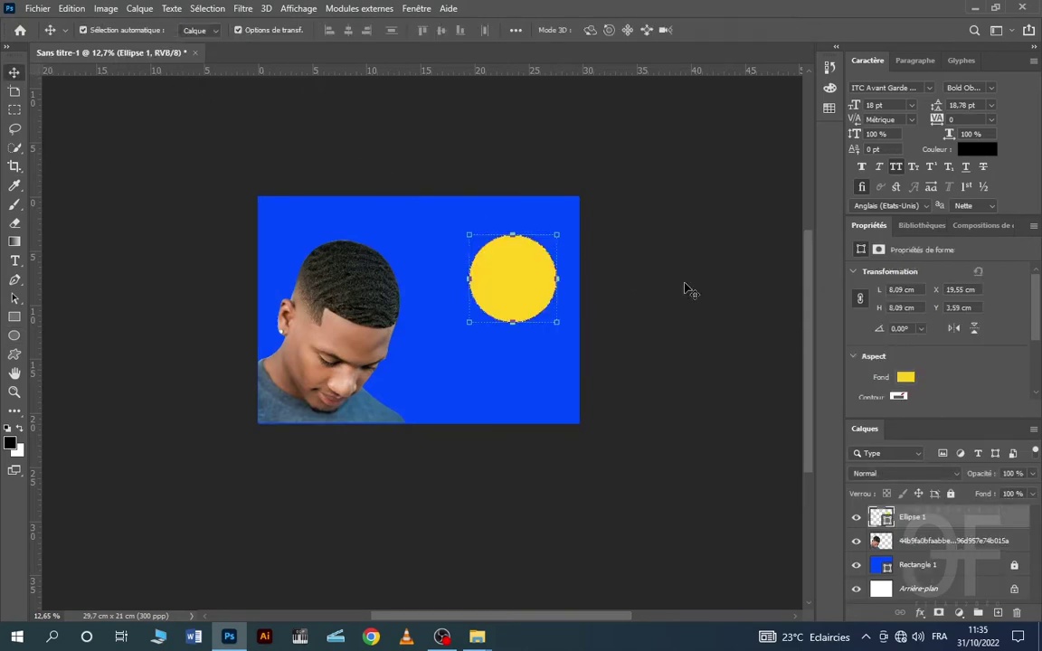
- Nudge the Ellipse 1 circle slightly upward and reselect its layer for effects
{"action": "left_click_drag", "start_coordinate": [547, 297], "coordinate": [542, 280]}
{"action": "scroll", "coordinate": [589, 298], "scroll_direction": "up", "scroll_amount": 2}
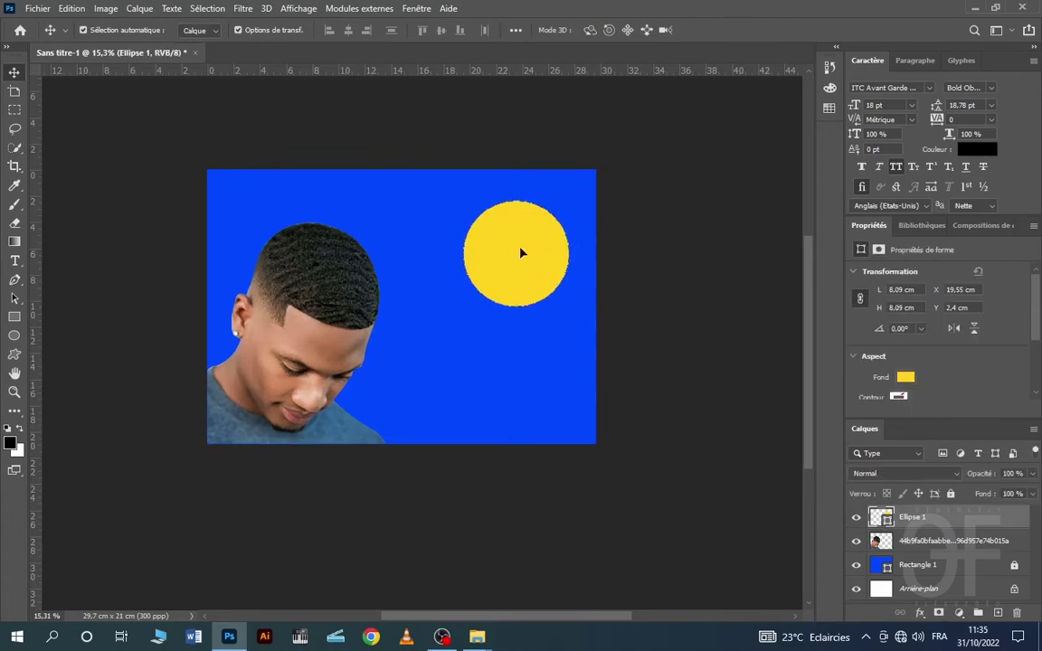
{"action": "scroll", "coordinate": [545, 232], "scroll_direction": "up", "scroll_amount": 4}
{"action": "scroll", "coordinate": [546, 231], "scroll_direction": "down", "scroll_amount": 3}
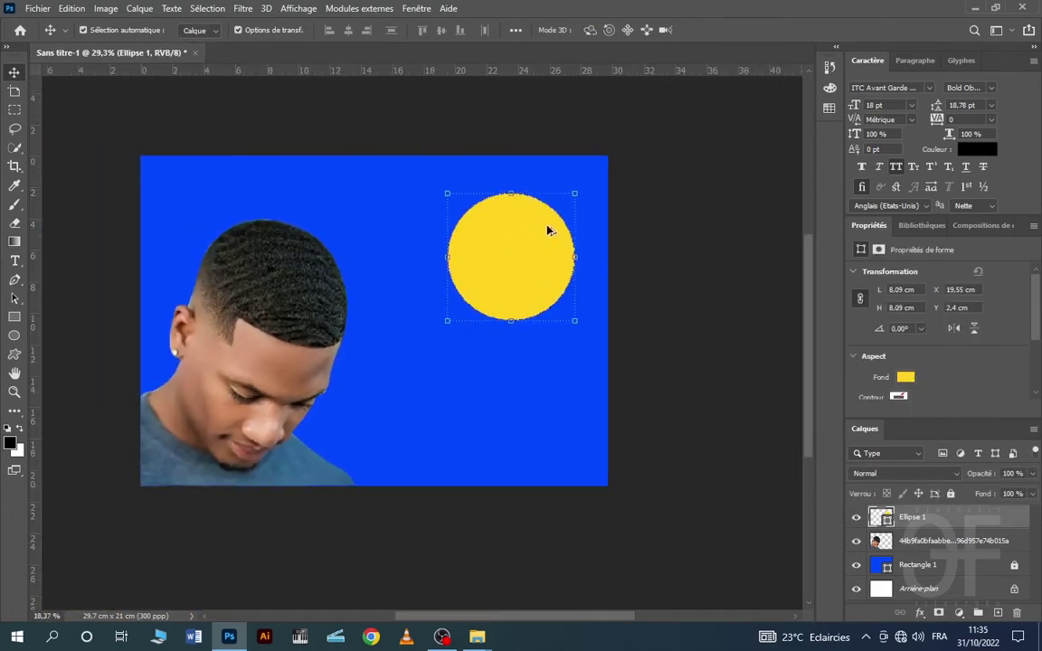
{"action": "left_click", "coordinate": [705, 172]}
{"action": "left_click", "coordinate": [542, 222]}
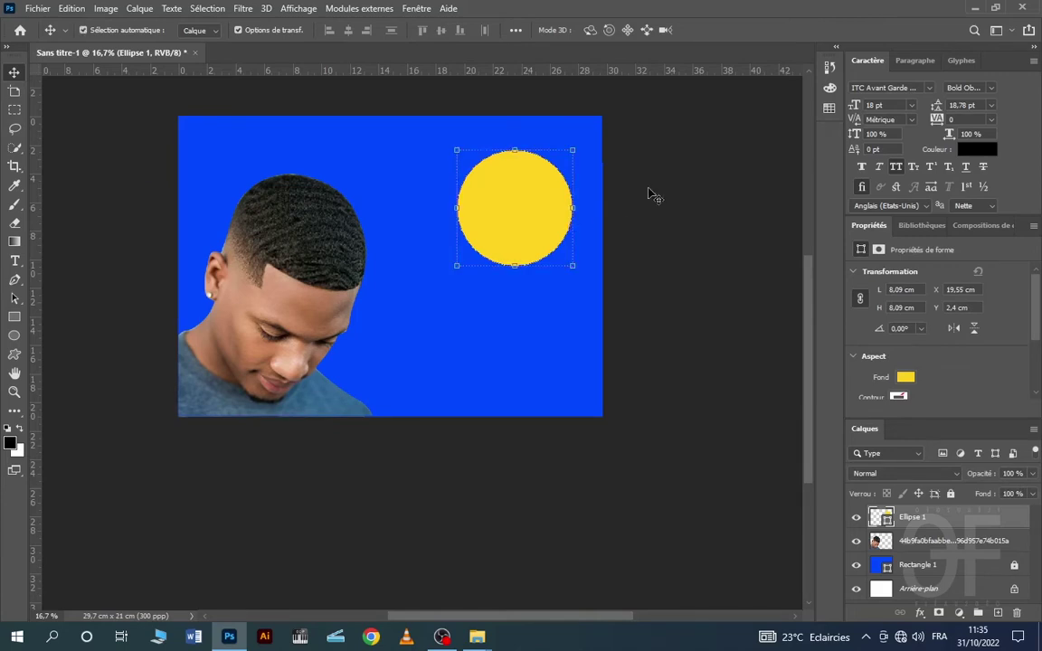
{"action": "left_click", "coordinate": [650, 192]}
{"action": "left_click", "coordinate": [532, 216]}
{"action": "left_click", "coordinate": [920, 614]}
- Add an Inner Shadow layer style to the yellow circle with Normal blend mode
{"action": "left_click", "coordinate": [969, 474]}
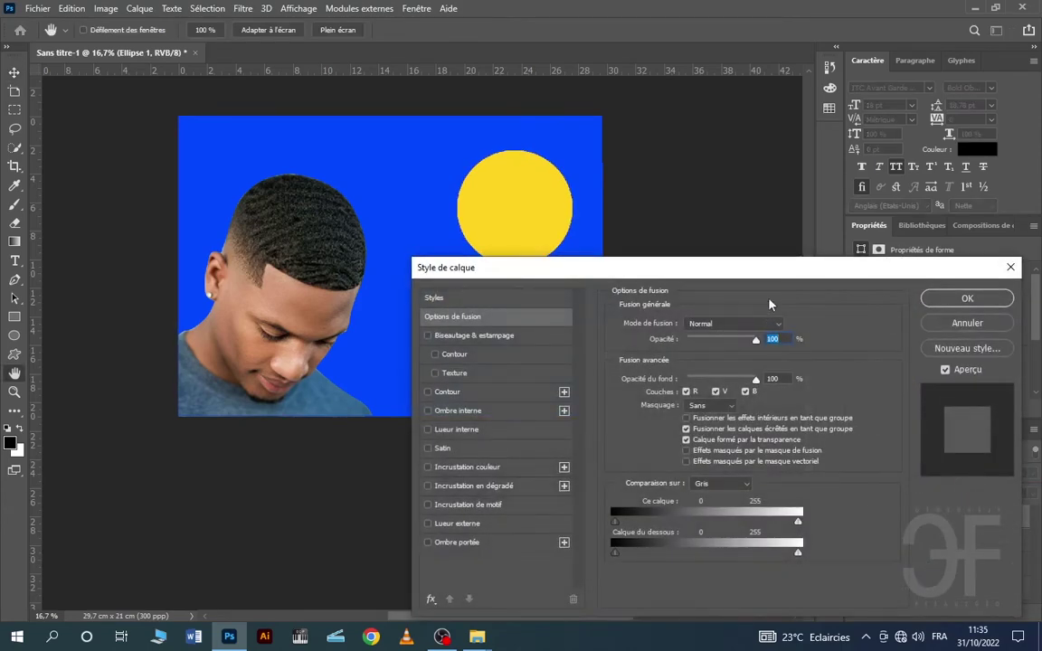
{"action": "left_click_drag", "start_coordinate": [775, 268], "coordinate": [820, 163]}
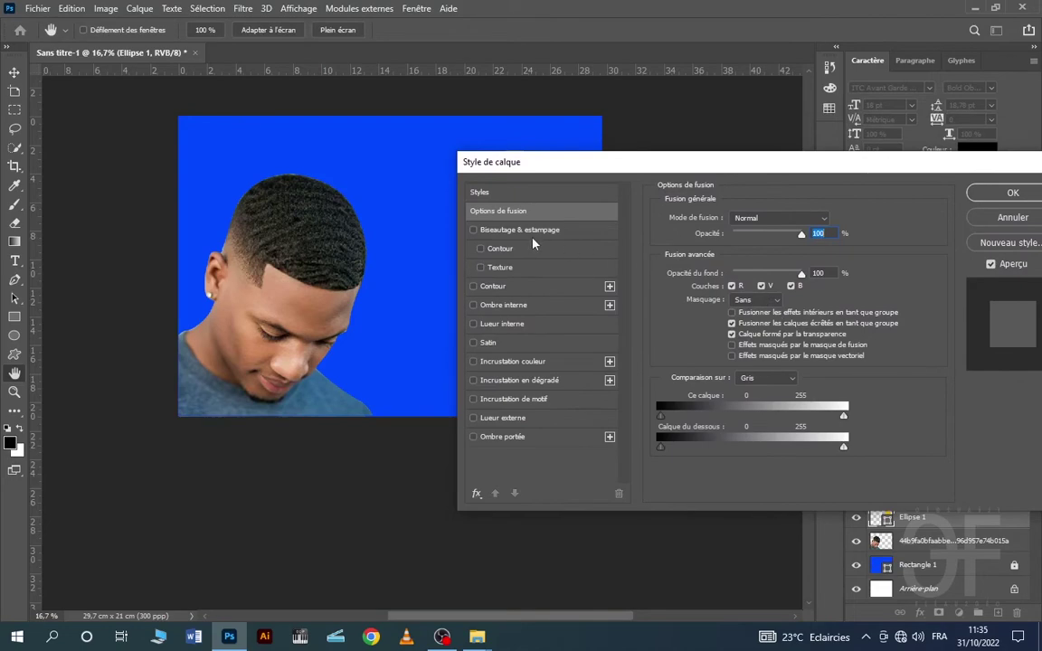
{"action": "left_click_drag", "start_coordinate": [599, 169], "coordinate": [507, 289]}
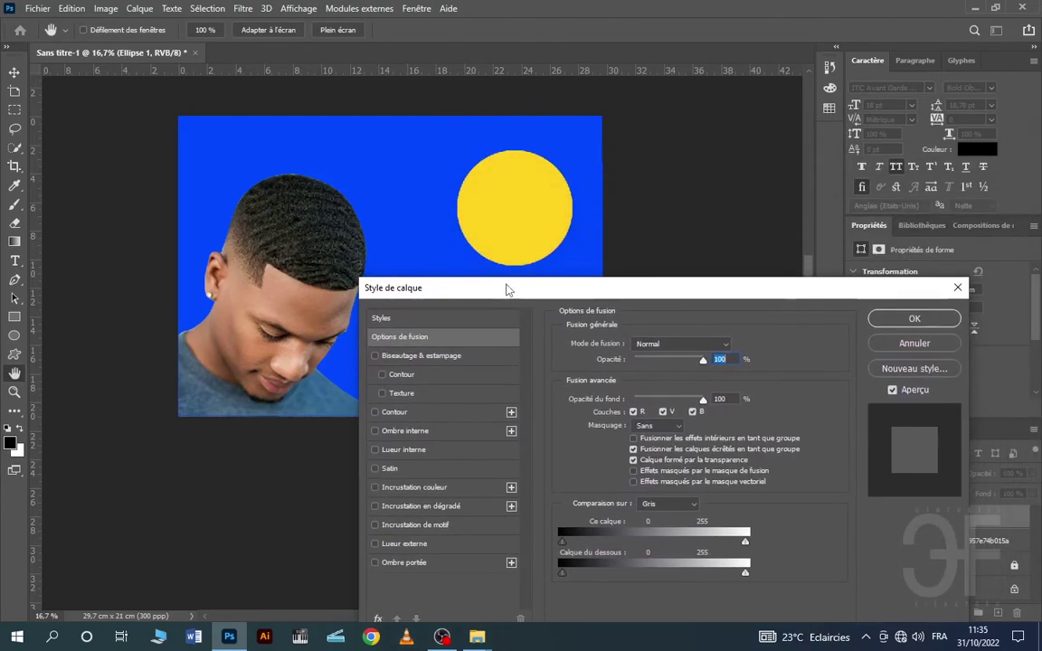
{"action": "left_click", "coordinate": [412, 434]}
{"action": "left_click", "coordinate": [684, 347]}
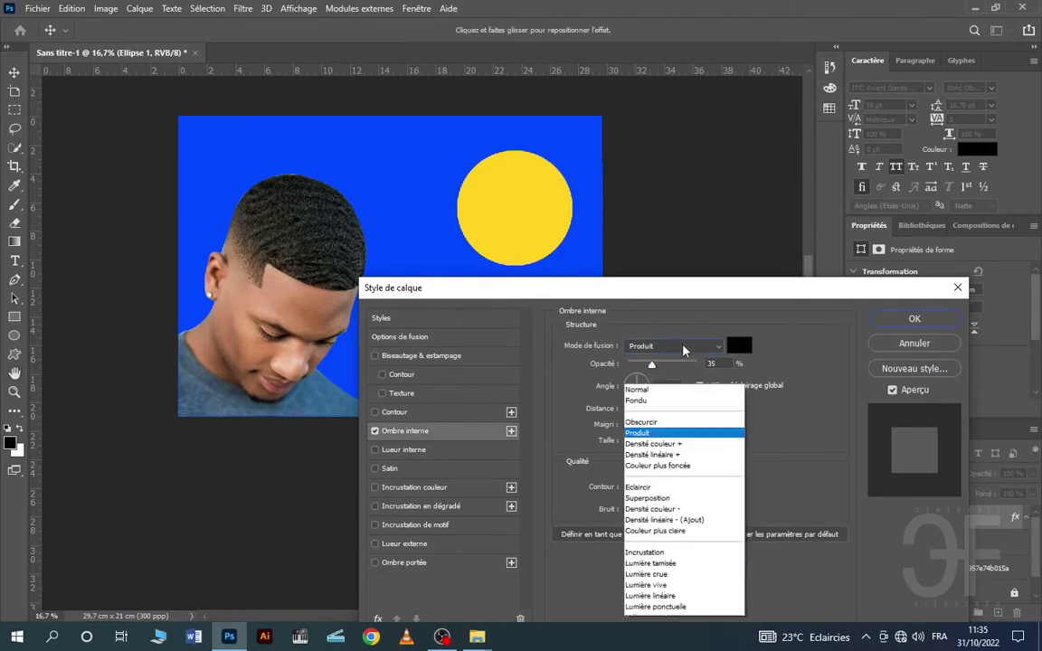
{"action": "left_click", "coordinate": [656, 269]}
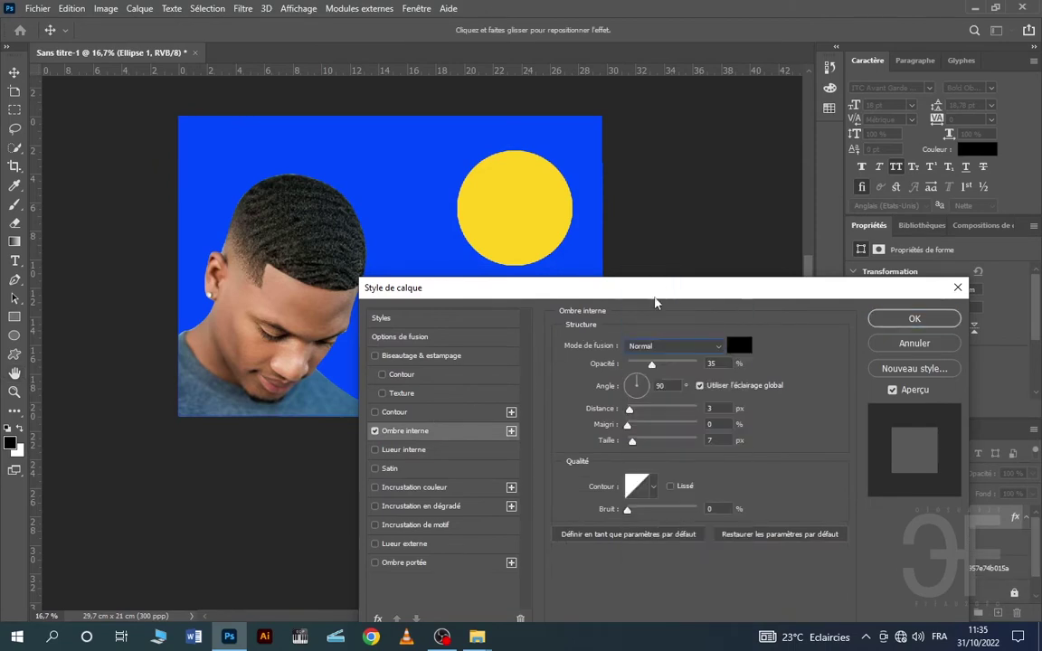
{"action": "left_click", "coordinate": [663, 349]}
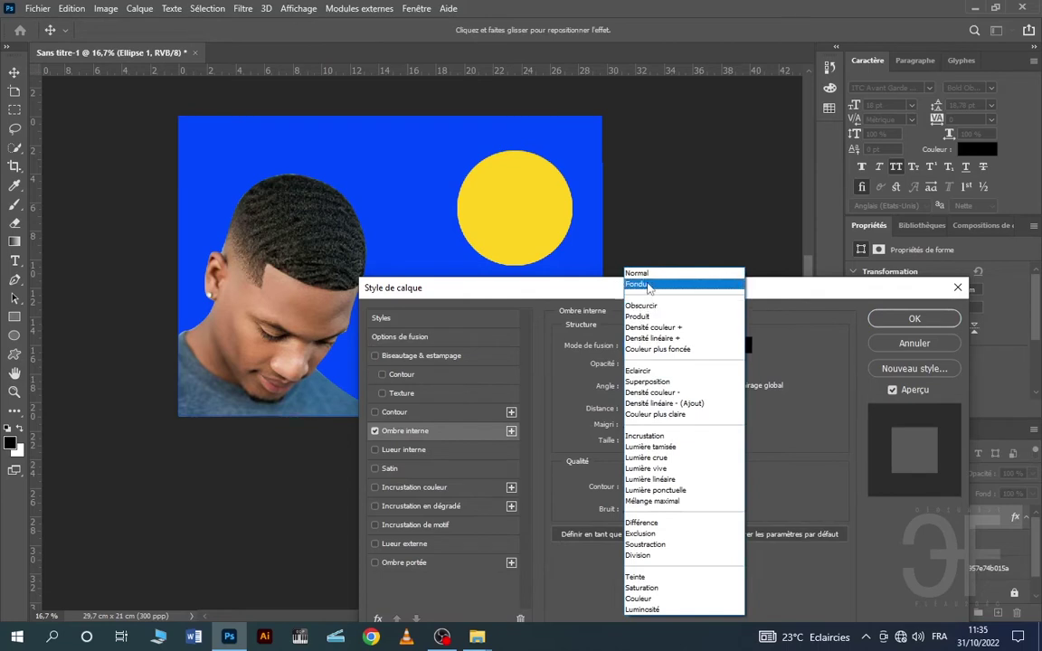
{"action": "left_click", "coordinate": [651, 273]}
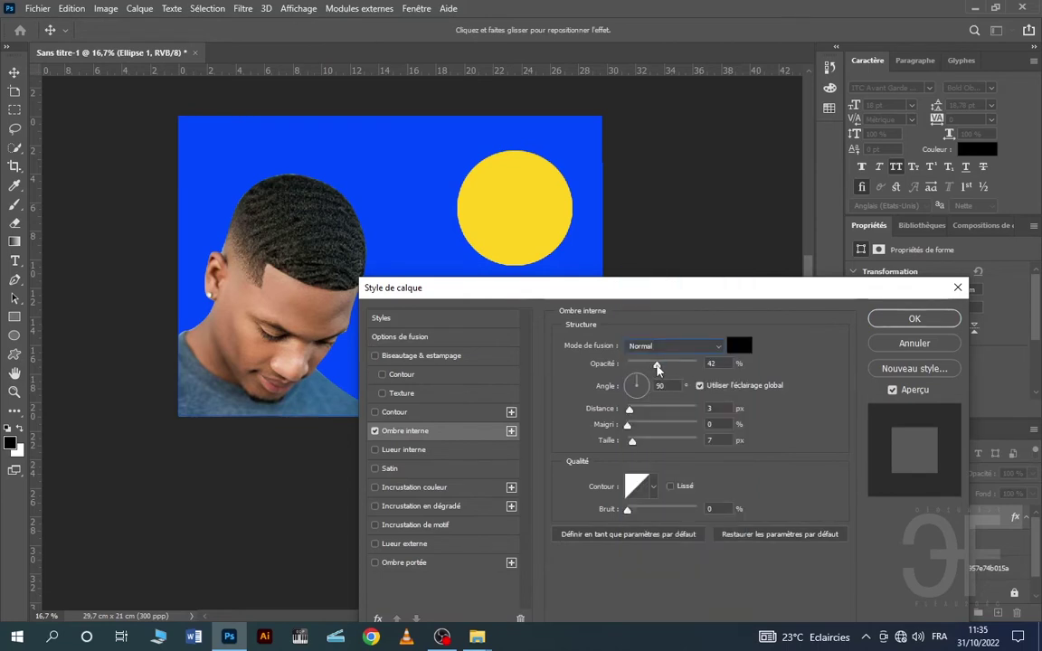
- Set the inner shadow's angle to -120° and its distance to 27 px
{"action": "left_click_drag", "start_coordinate": [658, 366], "coordinate": [634, 374]}
{"action": "left_click_drag", "start_coordinate": [642, 371], "coordinate": [663, 379]}
{"action": "key", "text": "Tab"}
{"action": "type", "text": "30"}
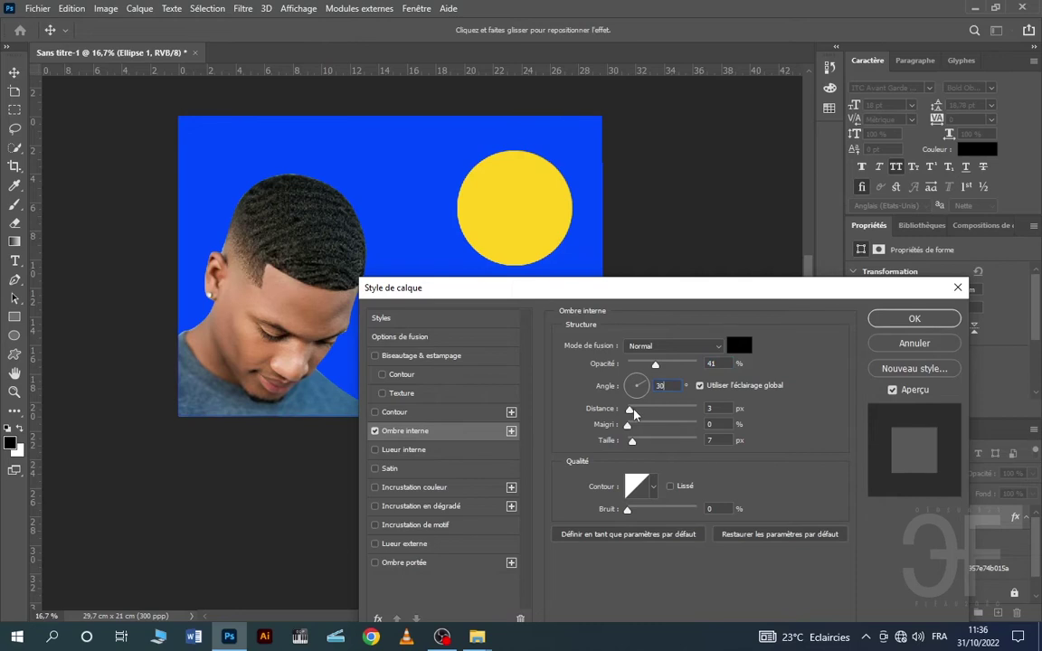
{"action": "left_click_drag", "start_coordinate": [630, 410], "coordinate": [640, 382]}
{"action": "type", "text": "-45"}
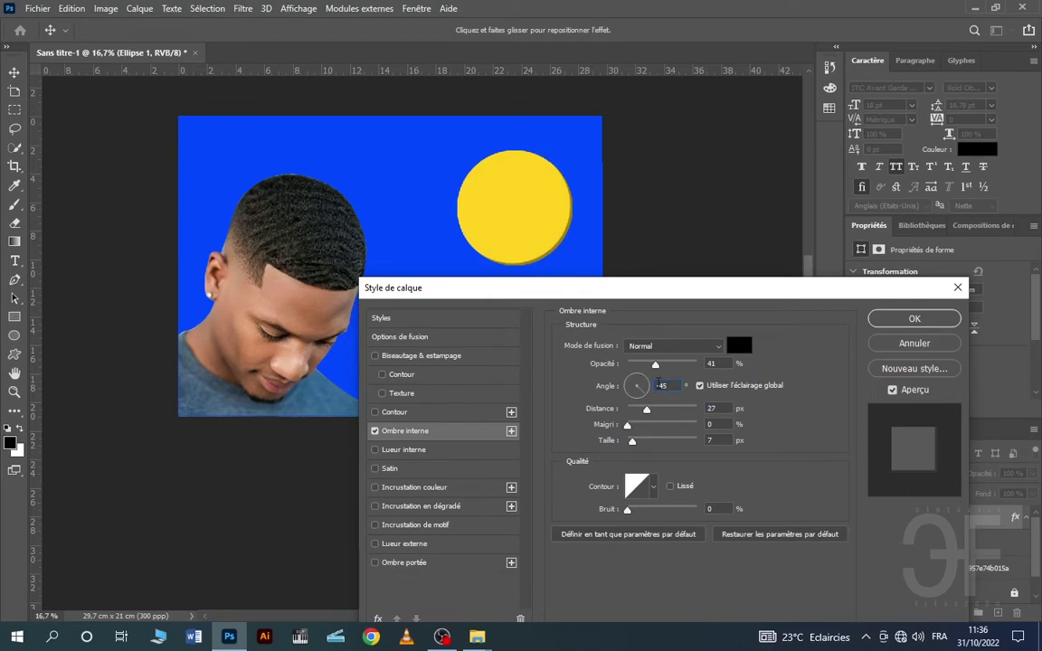
{"action": "left_click", "coordinate": [659, 385]}
{"action": "key", "text": "BackSpace"}
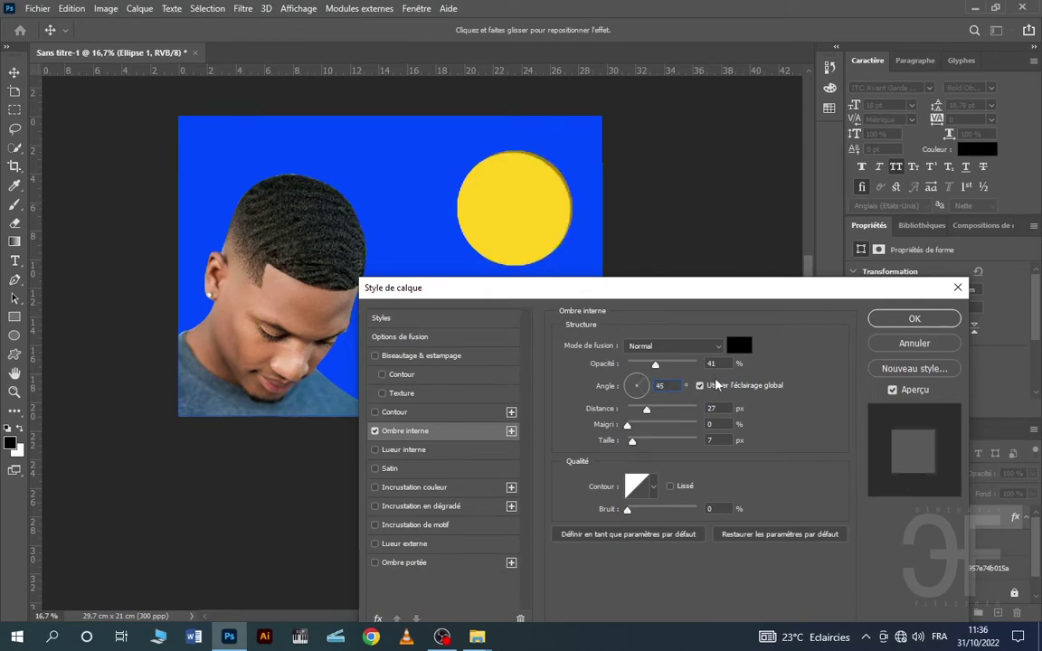
{"action": "type", "text": "-"}
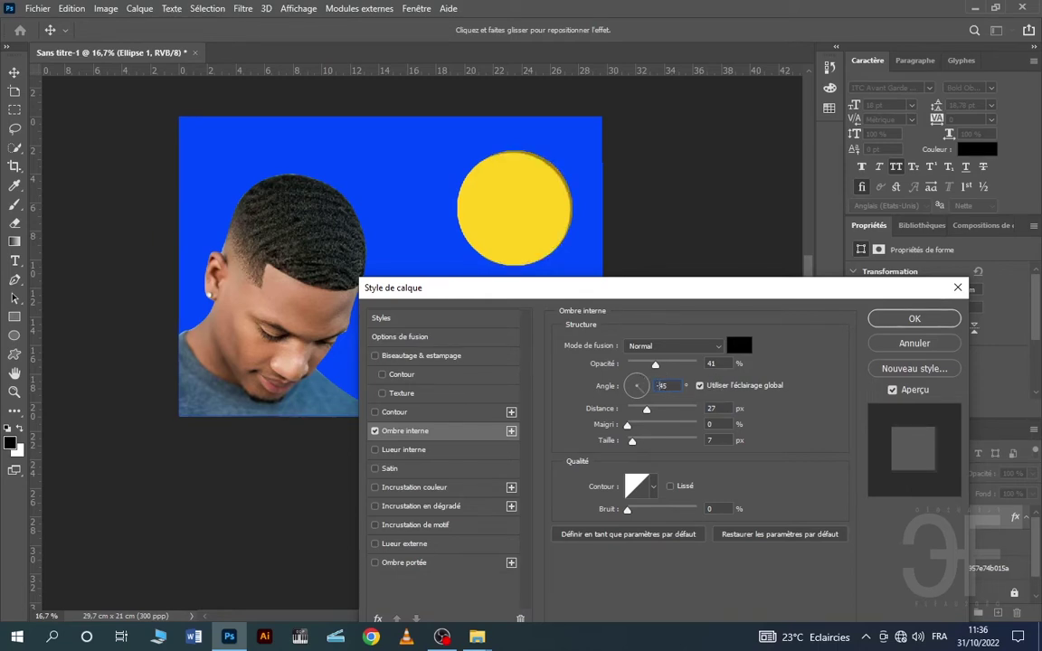
{"action": "left_click", "coordinate": [667, 385]}
{"action": "key", "text": "BackSpace"}
{"action": "key", "text": "BackSpace"}
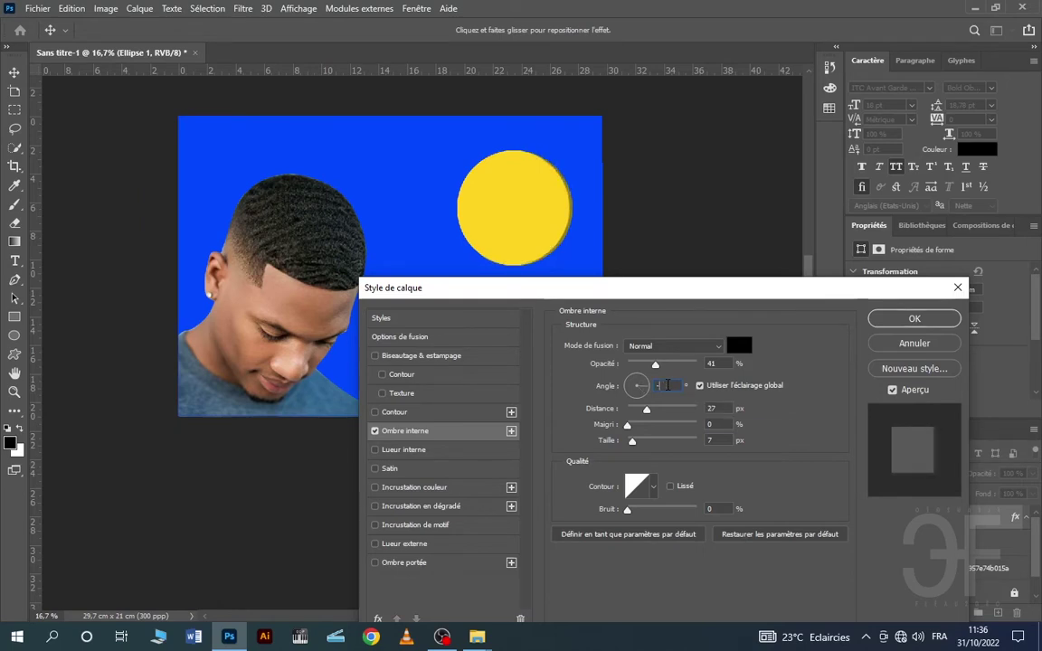
{"action": "type", "text": "120"}
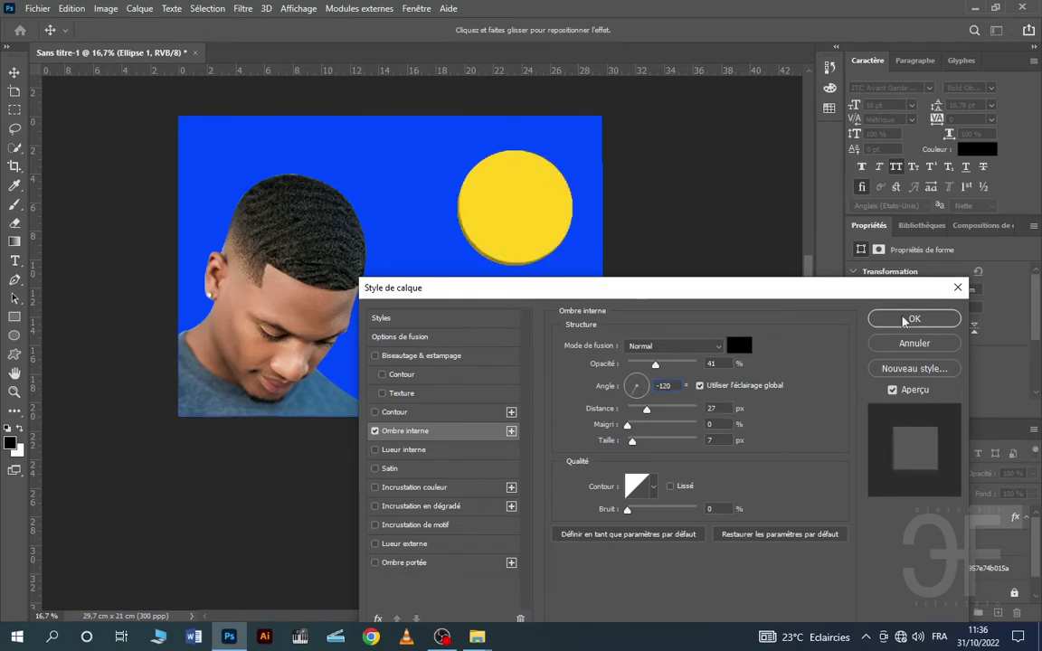
- Set choke 15%, size 101 px, noise 2% and opacity 66%, then apply the shadow
{"action": "left_click_drag", "start_coordinate": [627, 425], "coordinate": [660, 445]}
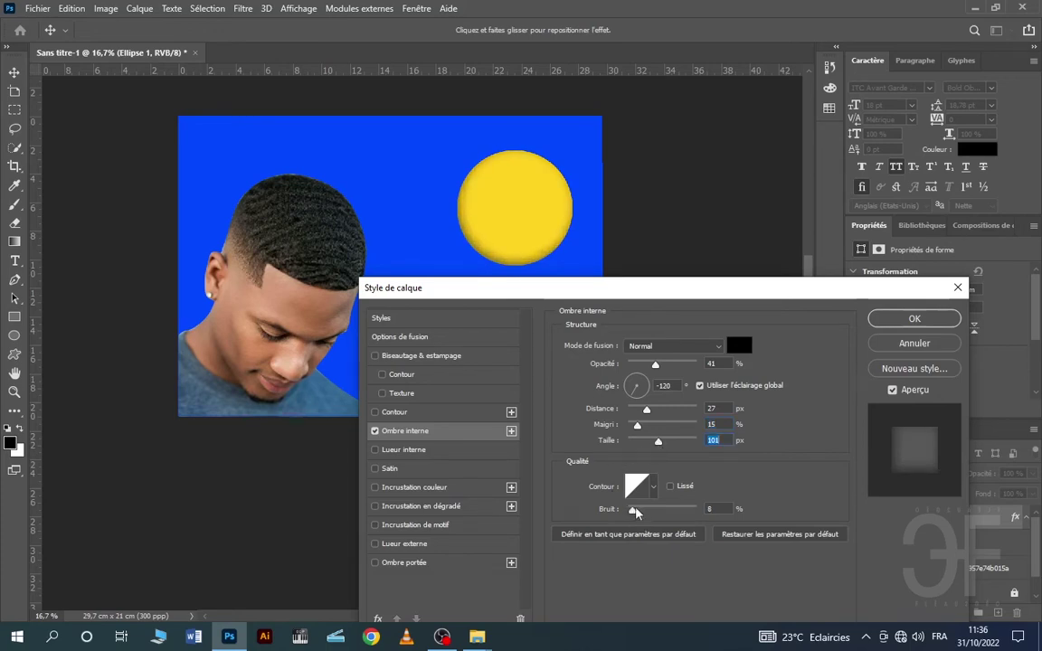
{"action": "left_click_drag", "start_coordinate": [637, 513], "coordinate": [629, 513]}
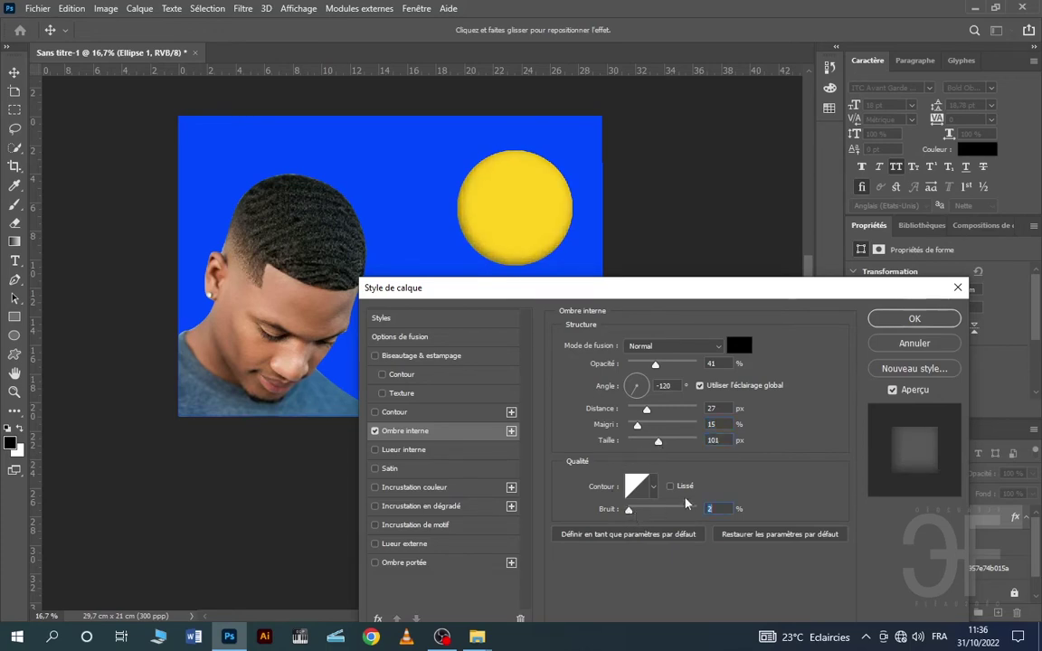
{"action": "left_click_drag", "start_coordinate": [656, 365], "coordinate": [672, 366]}
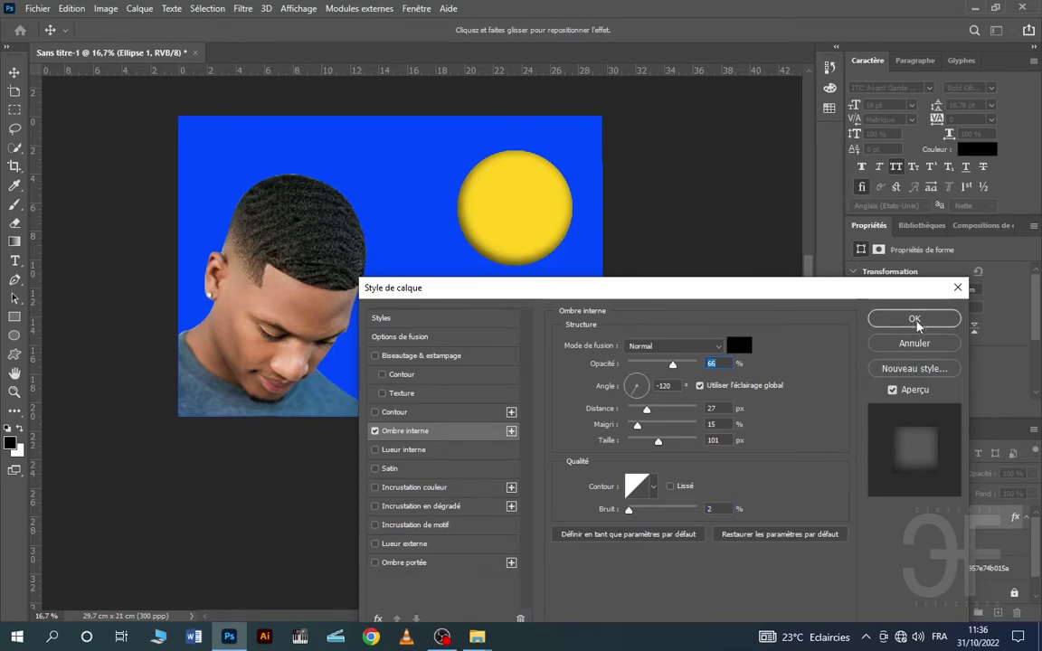
{"action": "left_click", "coordinate": [914, 320]}
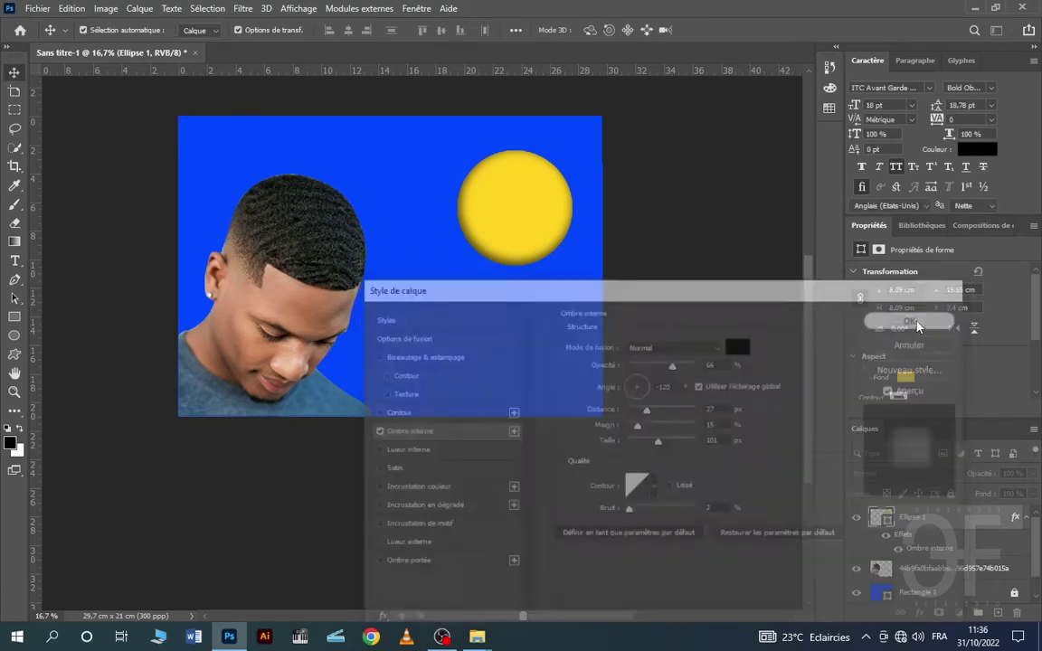
{"action": "left_click", "coordinate": [391, 189]}
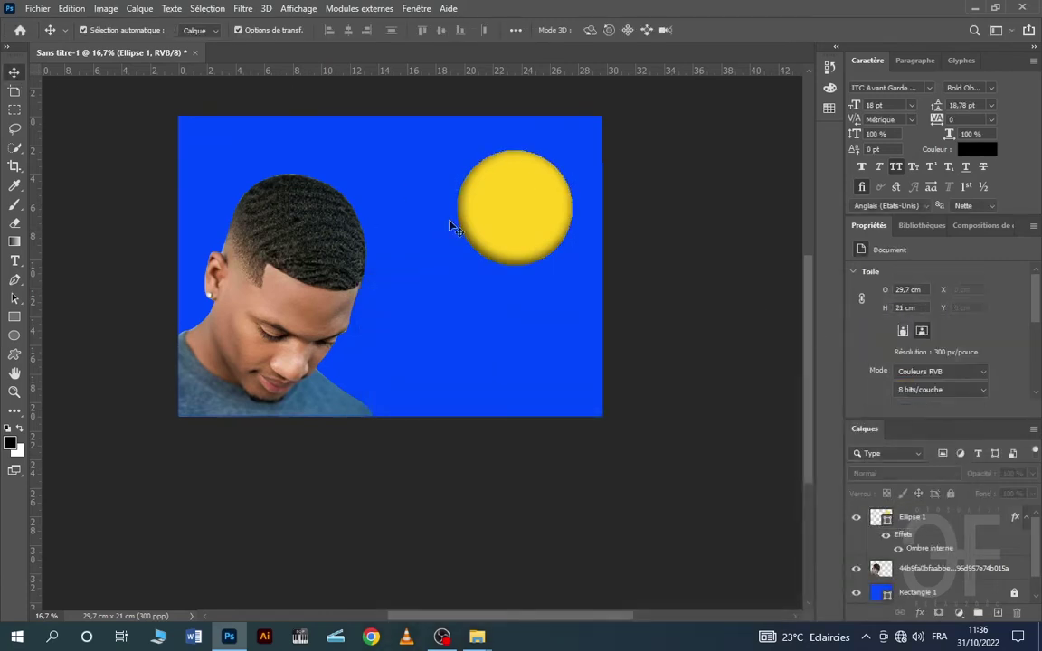
{"action": "scroll", "coordinate": [561, 245], "scroll_direction": "up", "scroll_amount": 2}
{"action": "scroll", "coordinate": [532, 235], "scroll_direction": "up", "scroll_amount": 1}
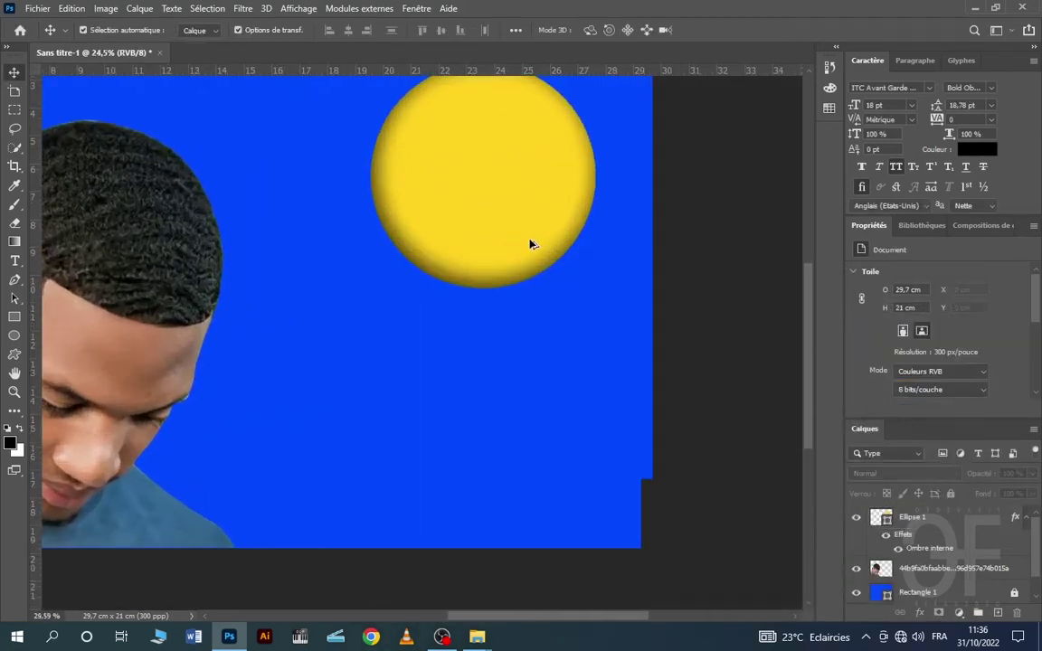
{"action": "scroll", "coordinate": [489, 219], "scroll_direction": "down", "scroll_amount": 1}
{"action": "scroll", "coordinate": [486, 214], "scroll_direction": "up", "scroll_amount": 1}
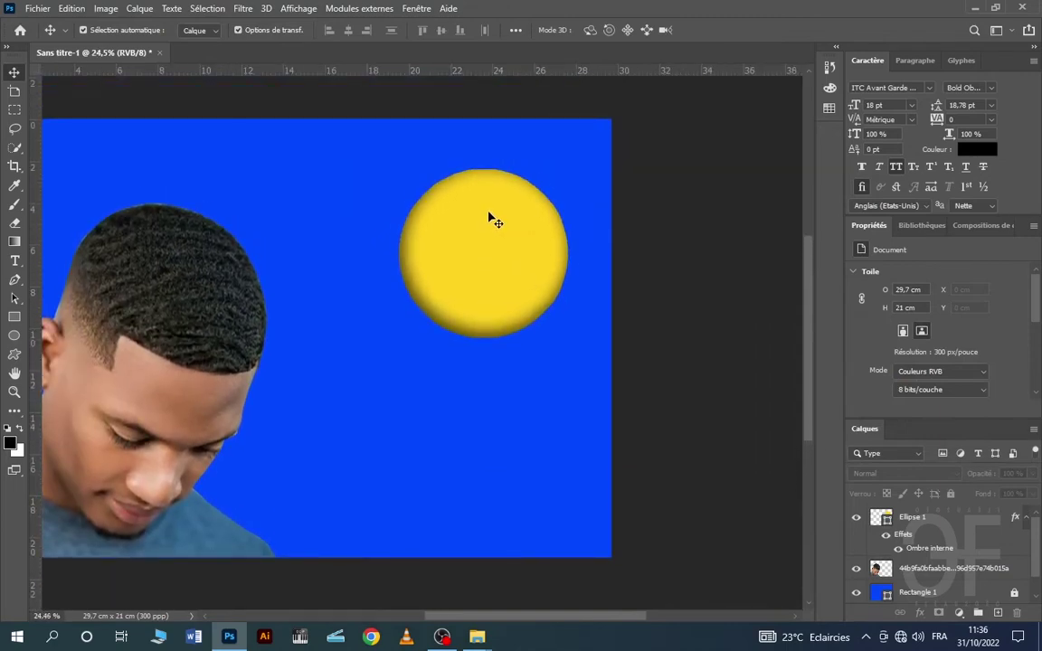
{"action": "scroll", "coordinate": [489, 212], "scroll_direction": "down", "scroll_amount": 2}
{"action": "scroll", "coordinate": [492, 212], "scroll_direction": "up", "scroll_amount": 2}
{"action": "scroll", "coordinate": [497, 214], "scroll_direction": "up", "scroll_amount": 2}
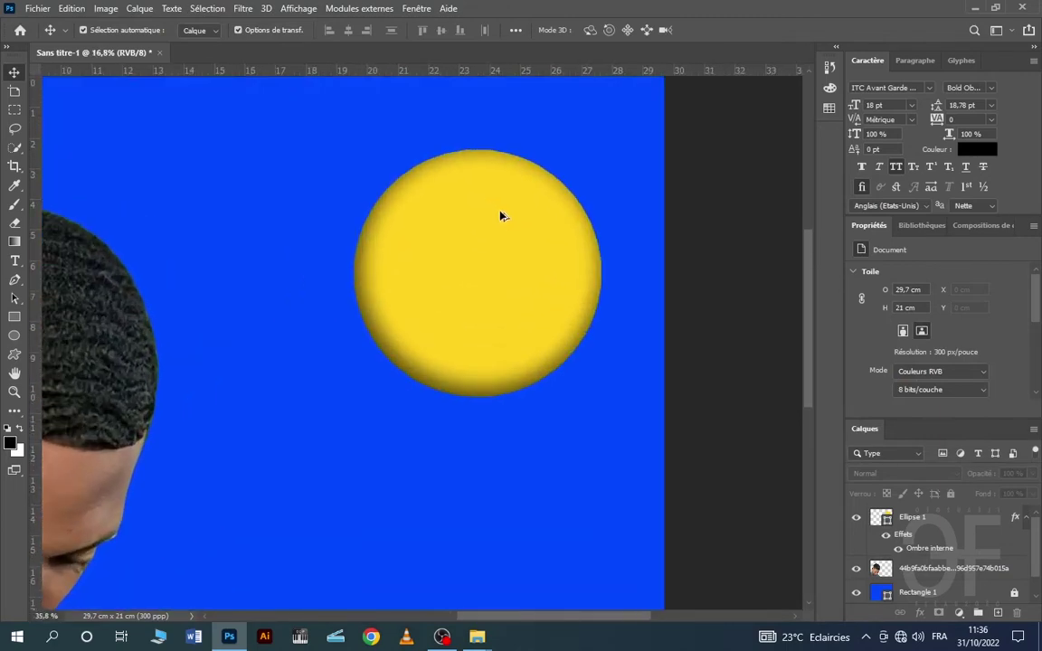
{"action": "left_click", "coordinate": [482, 258]}
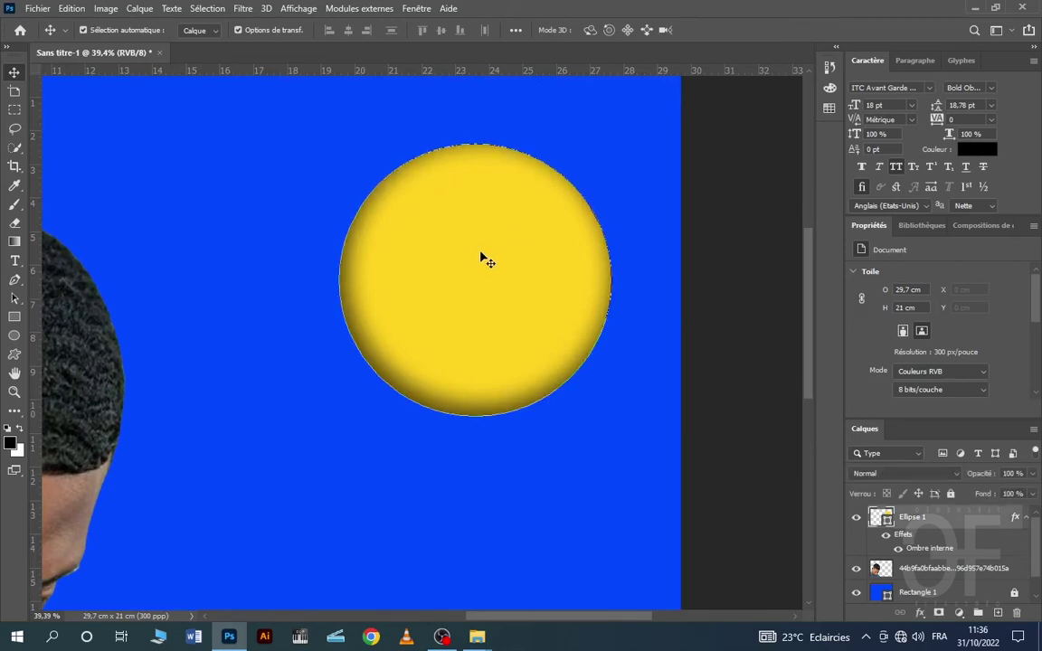
{"action": "scroll", "coordinate": [481, 272], "scroll_direction": "down", "scroll_amount": 2}
{"action": "left_click", "coordinate": [712, 248]}
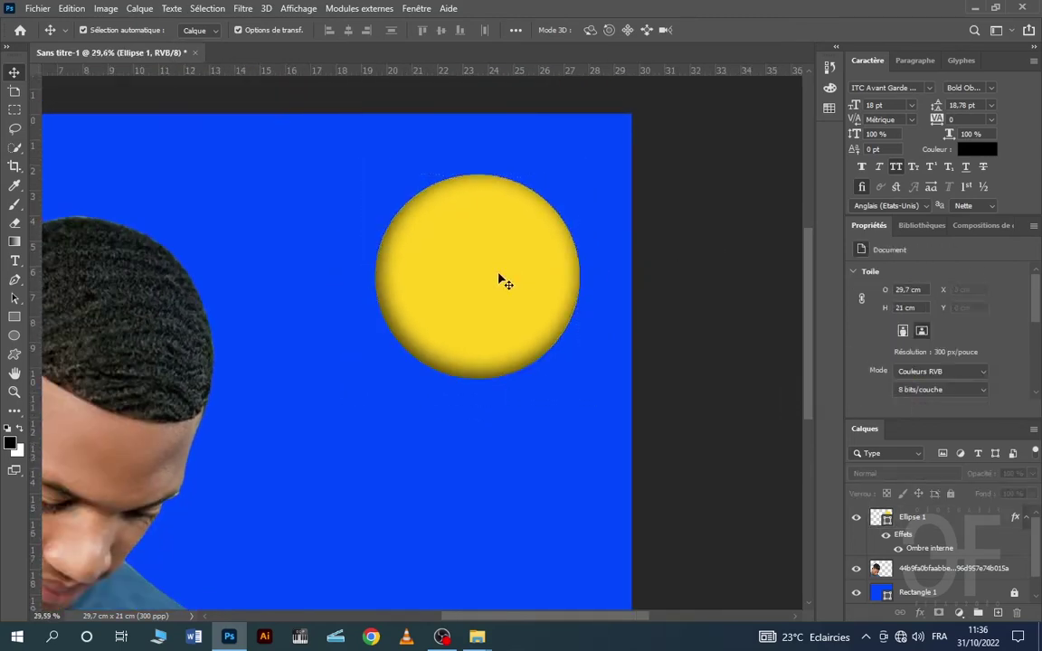
{"action": "left_click", "coordinate": [13, 337]}
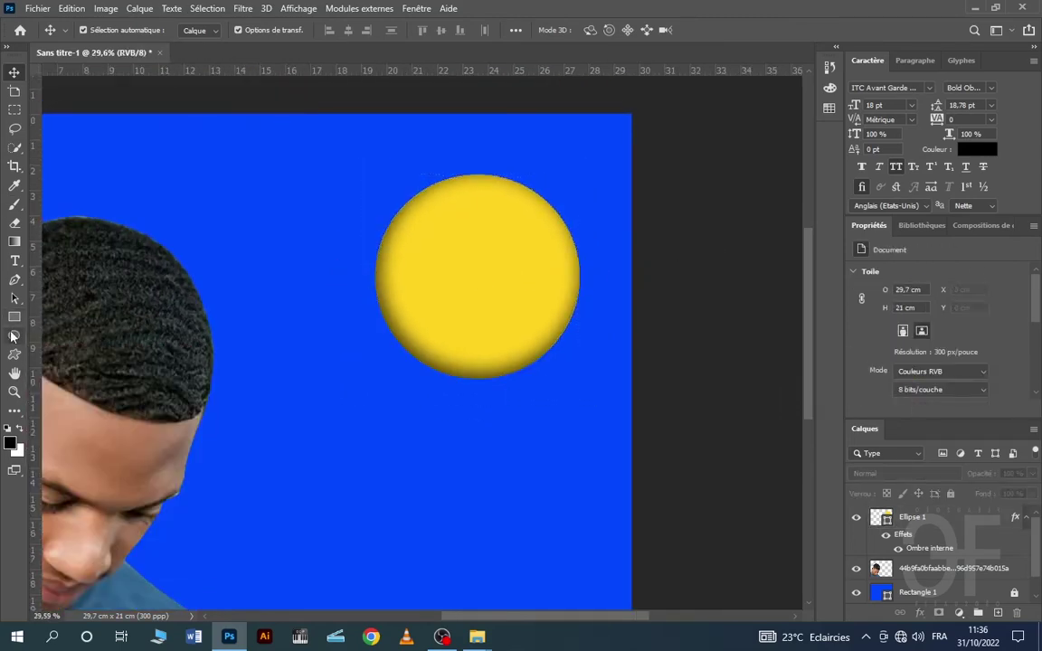
- Draw a small yellow circle and move it onto the centre of the large sun circle
{"action": "mouse_move", "coordinate": [309, 314]}
{"action": "left_mouse_down"}
{"action": "mouse_move", "coordinate": [449, 432]}
{"action": "mouse_move", "coordinate": [539, 482]}
{"action": "left_mouse_up"}
{"action": "left_click", "coordinate": [14, 74]}
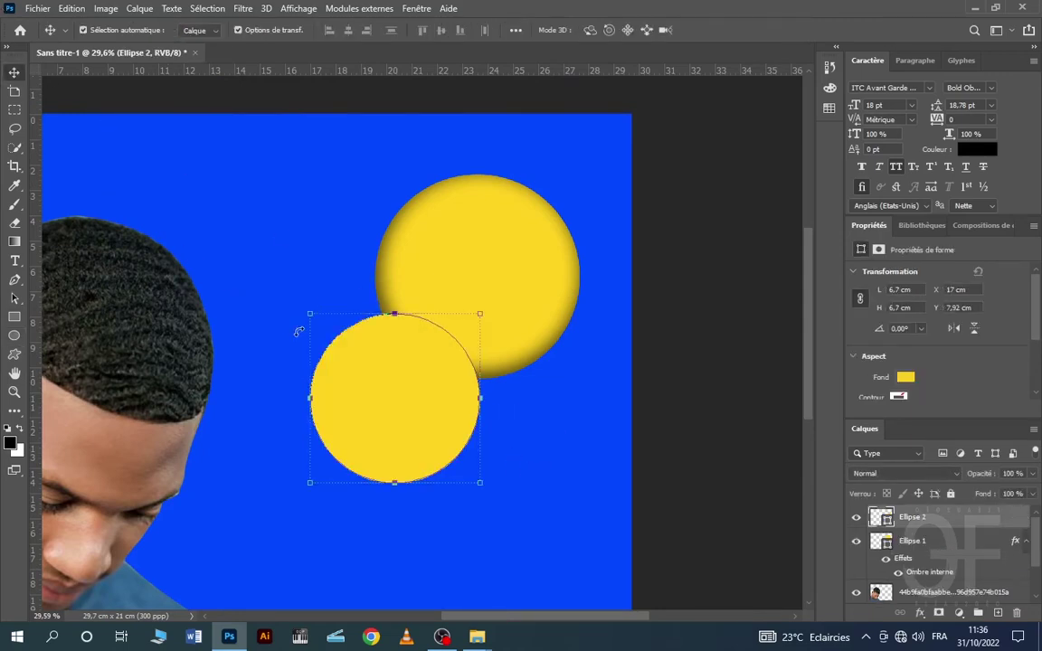
{"action": "left_click_drag", "start_coordinate": [403, 374], "coordinate": [484, 249]}
{"action": "left_click", "coordinate": [15, 336]}
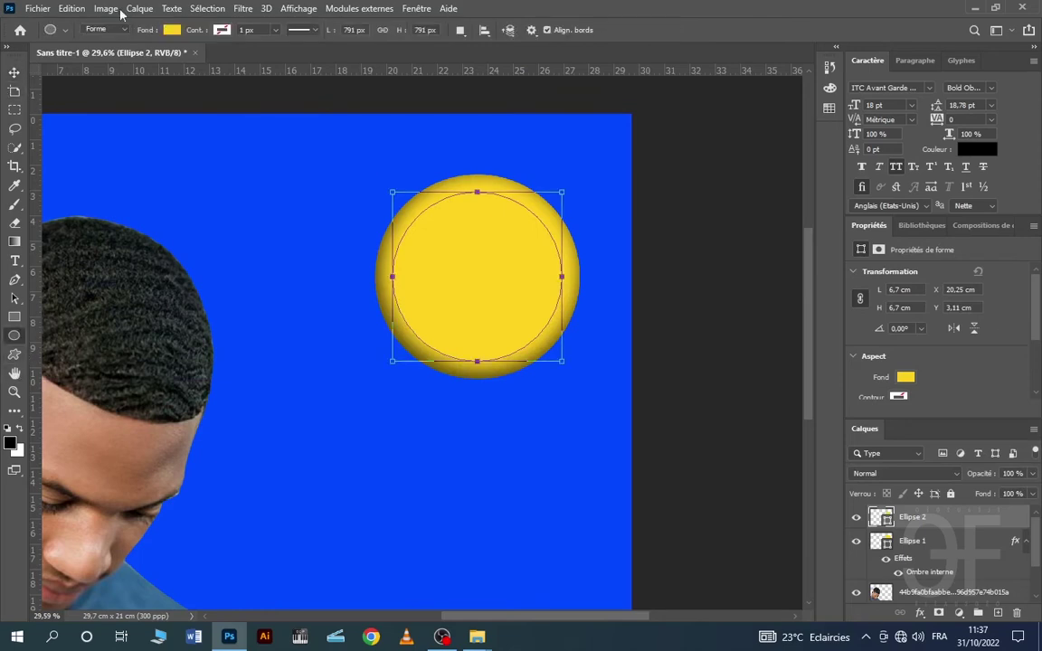
- Give the new circle a yellow outline and no fill
{"action": "left_click", "coordinate": [218, 31]}
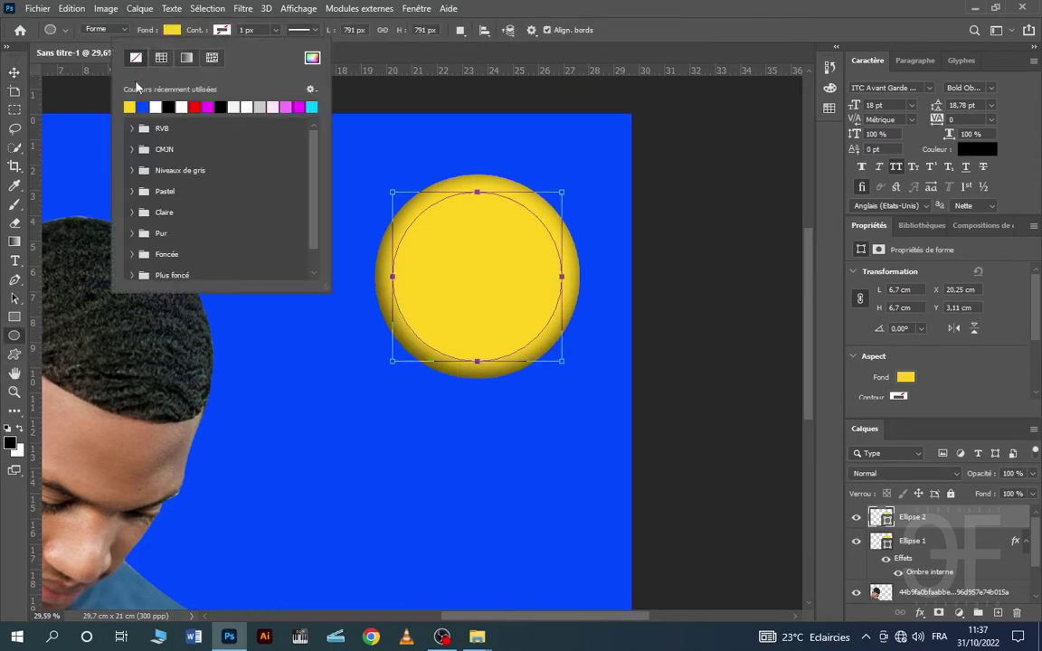
{"action": "left_click", "coordinate": [130, 106]}
{"action": "left_click", "coordinate": [172, 30]}
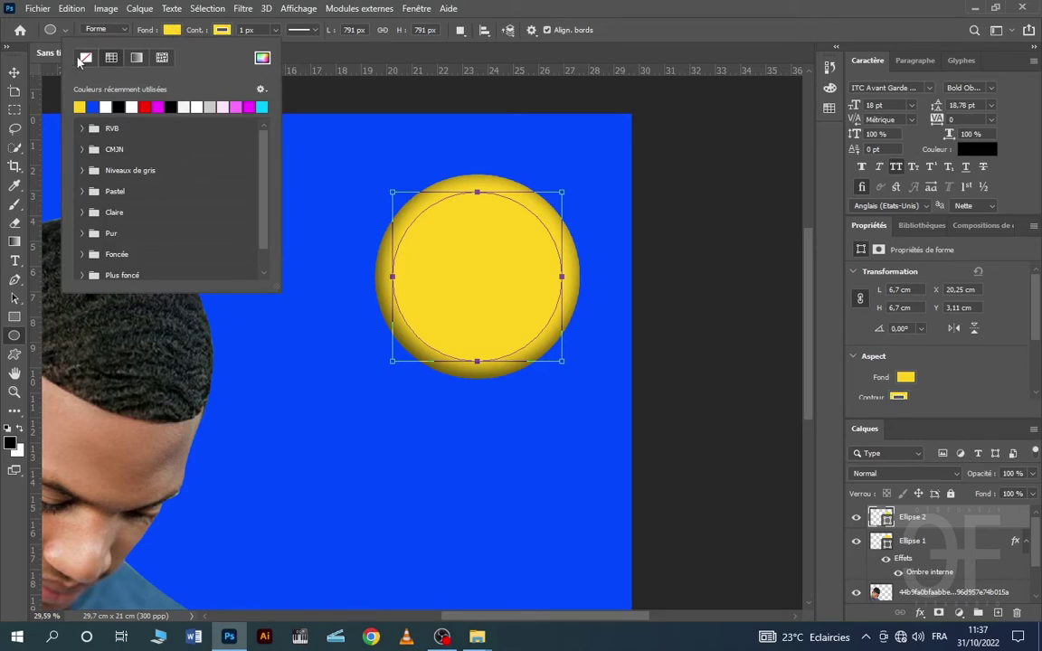
{"action": "left_click", "coordinate": [84, 58]}
- Scale the ring up to about 130% around the sun circle
{"action": "key", "text": "v"}
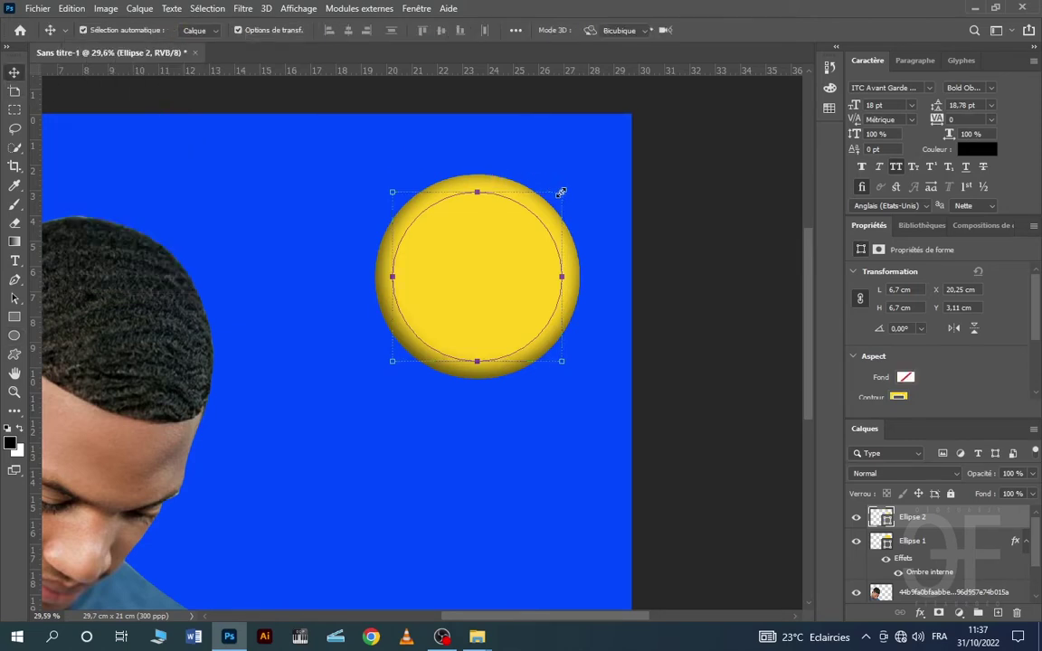
{"action": "left_click", "coordinate": [561, 193]}
{"action": "left_click_drag", "start_coordinate": [562, 190], "coordinate": [590, 185]}
{"action": "left_click", "coordinate": [805, 32]}
{"action": "key", "text": "super"}
{"action": "key", "text": "super"}
{"action": "left_click_drag", "start_coordinate": [561, 190], "coordinate": [584, 170]}
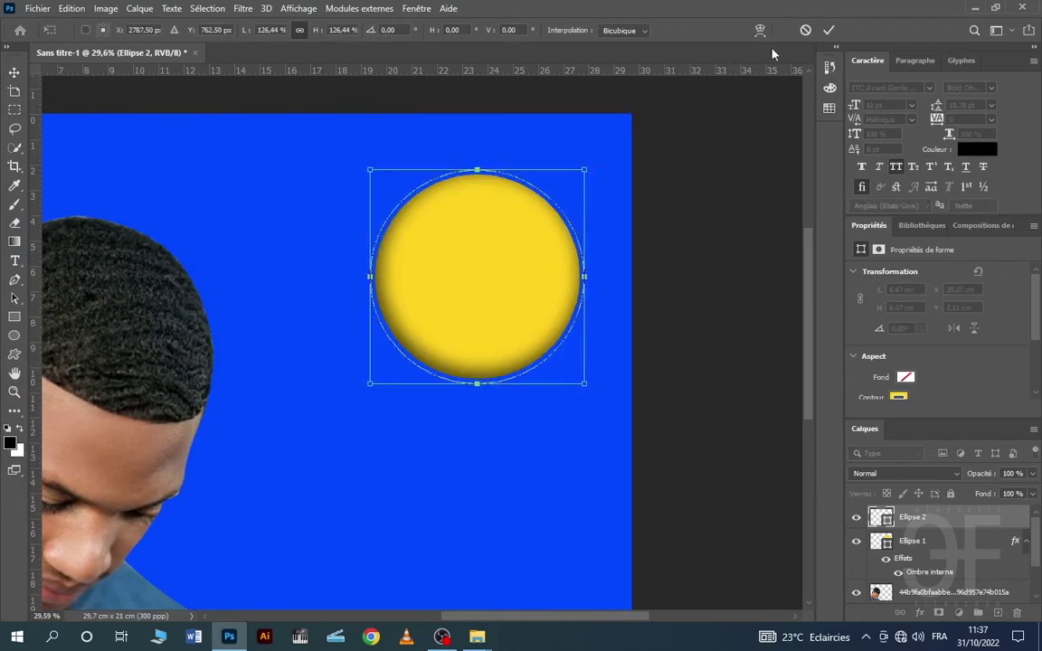
{"action": "left_click", "coordinate": [831, 31]}
{"action": "left_click", "coordinate": [322, 216]}
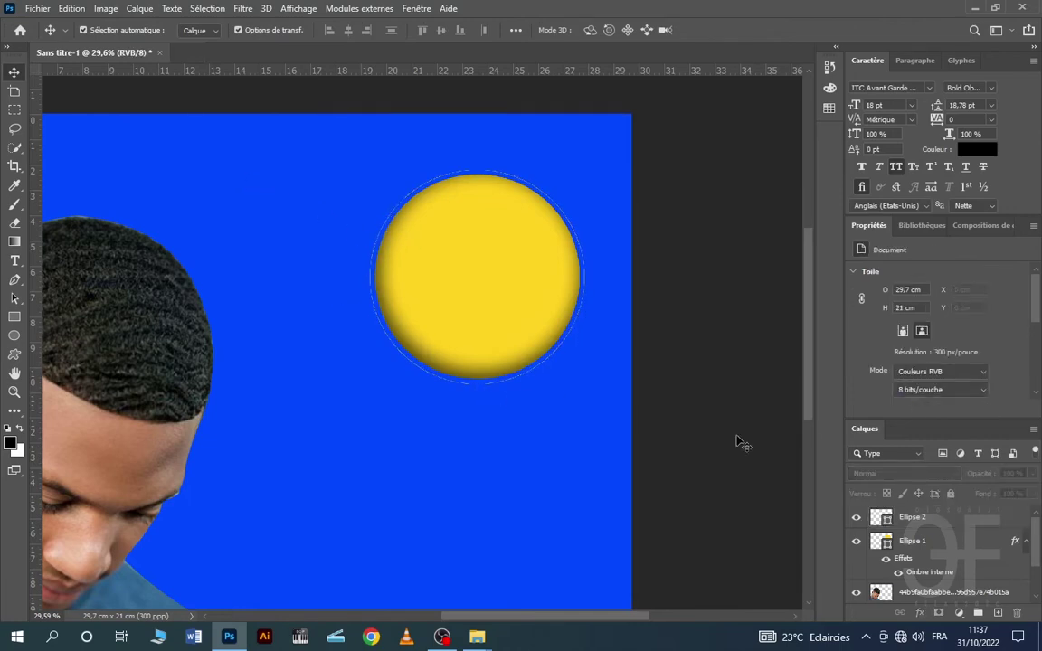
- Set the ring's outline width to 5 px
{"action": "left_click", "coordinate": [914, 523]}
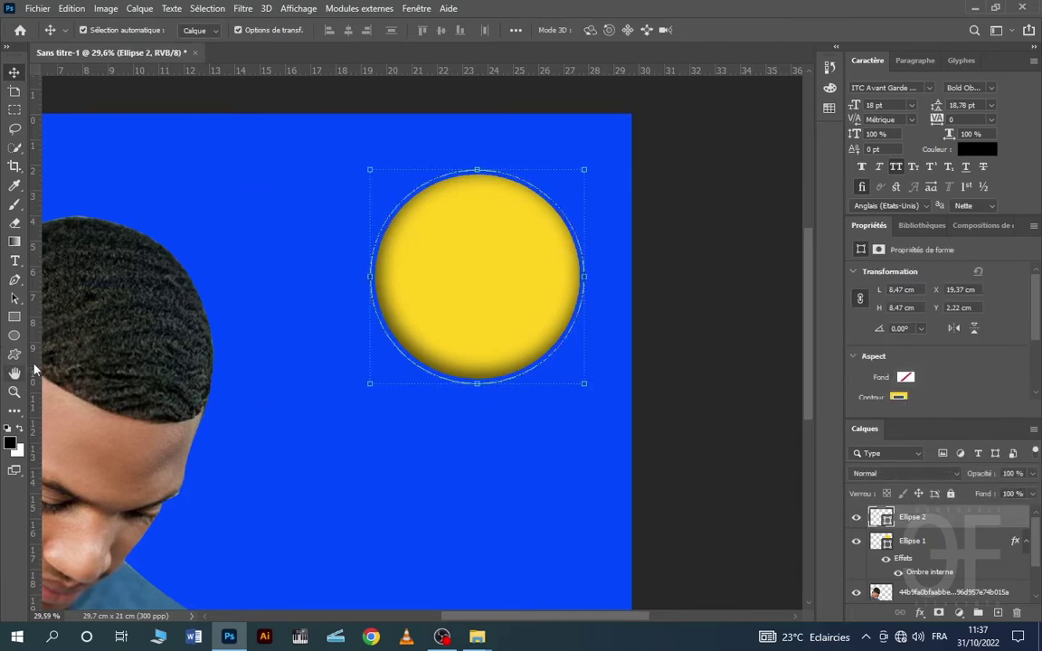
{"action": "left_click", "coordinate": [13, 336]}
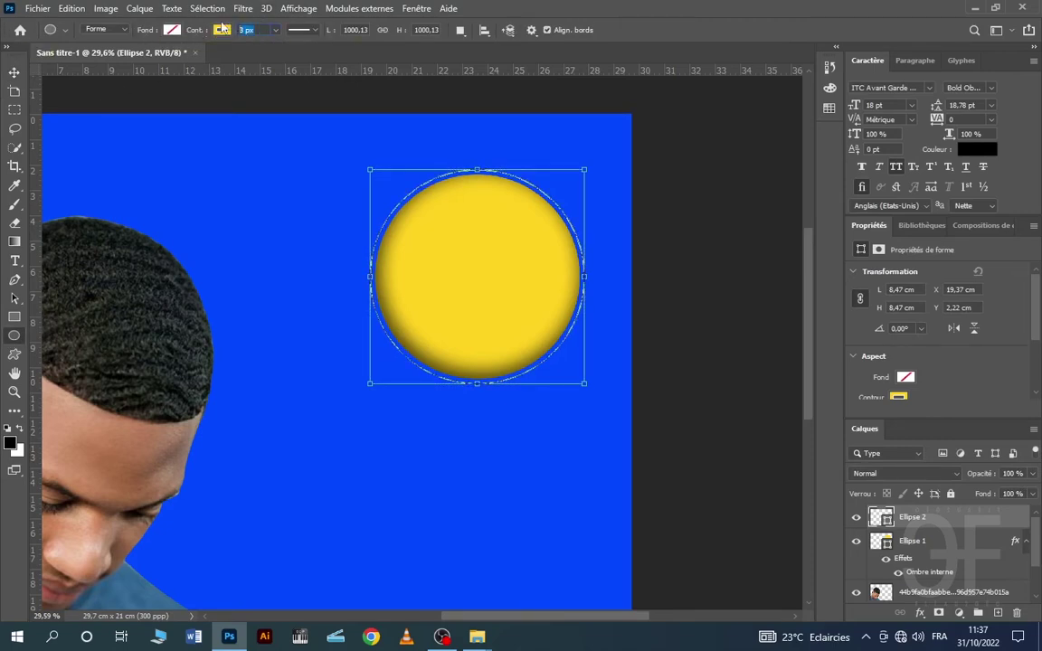
{"action": "key", "text": "Return"}
{"action": "left_click", "coordinate": [13, 72]}
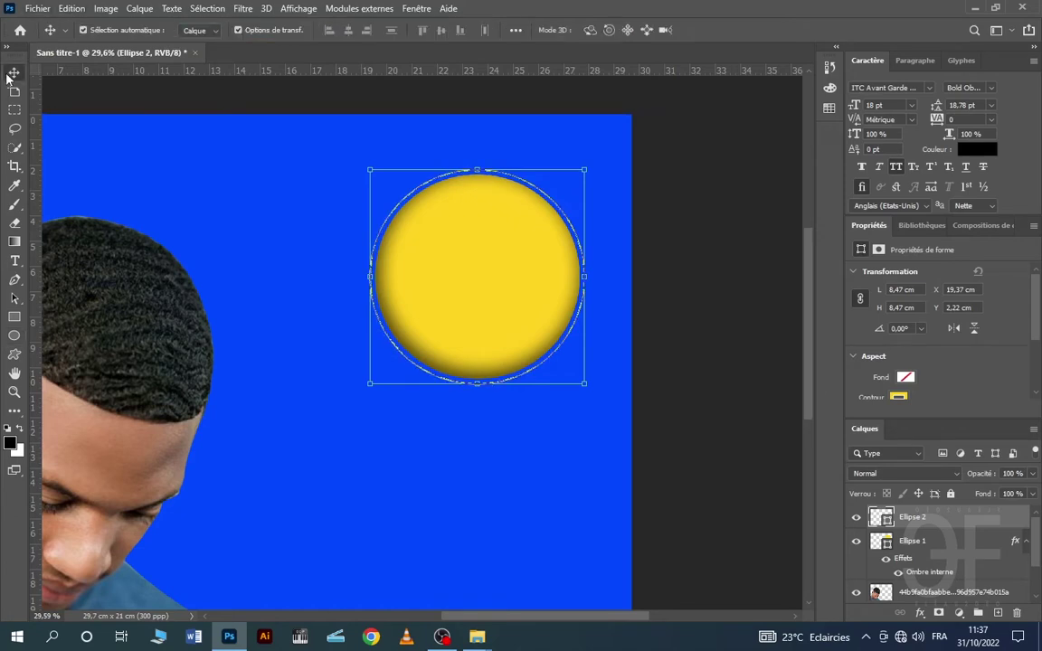
{"action": "left_click", "coordinate": [360, 214]}
{"action": "scroll", "coordinate": [504, 471], "scroll_direction": "down", "scroll_amount": 2}
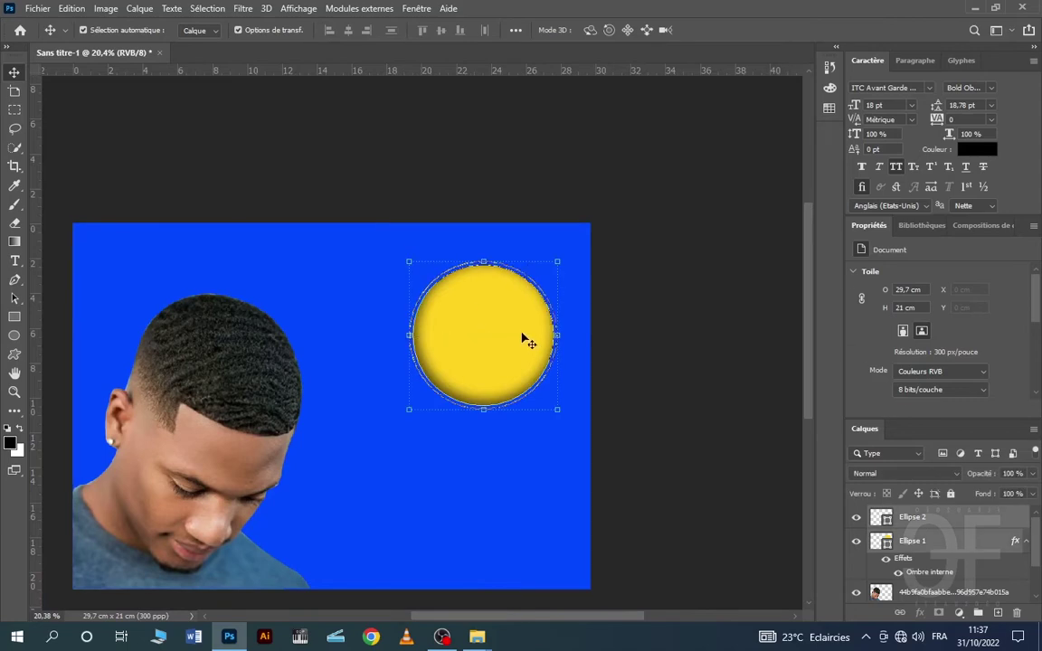
- Shrink the sun circle to 83.9% (7,1 cm) and reposition it inside the ring
{"action": "left_click_drag", "start_coordinate": [529, 340], "coordinate": [485, 344]}
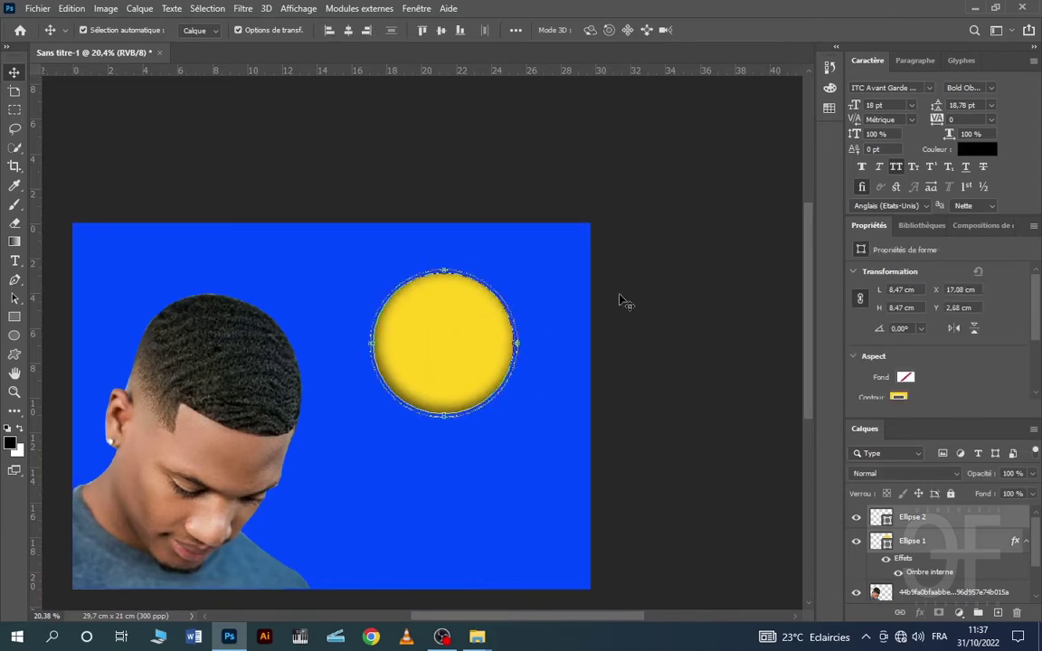
{"action": "mouse_move", "coordinate": [494, 279]}
{"action": "left_mouse_down"}
{"action": "mouse_move", "coordinate": [502, 272]}
{"action": "mouse_move", "coordinate": [485, 292]}
{"action": "mouse_move", "coordinate": [506, 282]}
{"action": "left_mouse_up"}
{"action": "left_click", "coordinate": [513, 268]}
{"action": "left_click", "coordinate": [805, 31]}
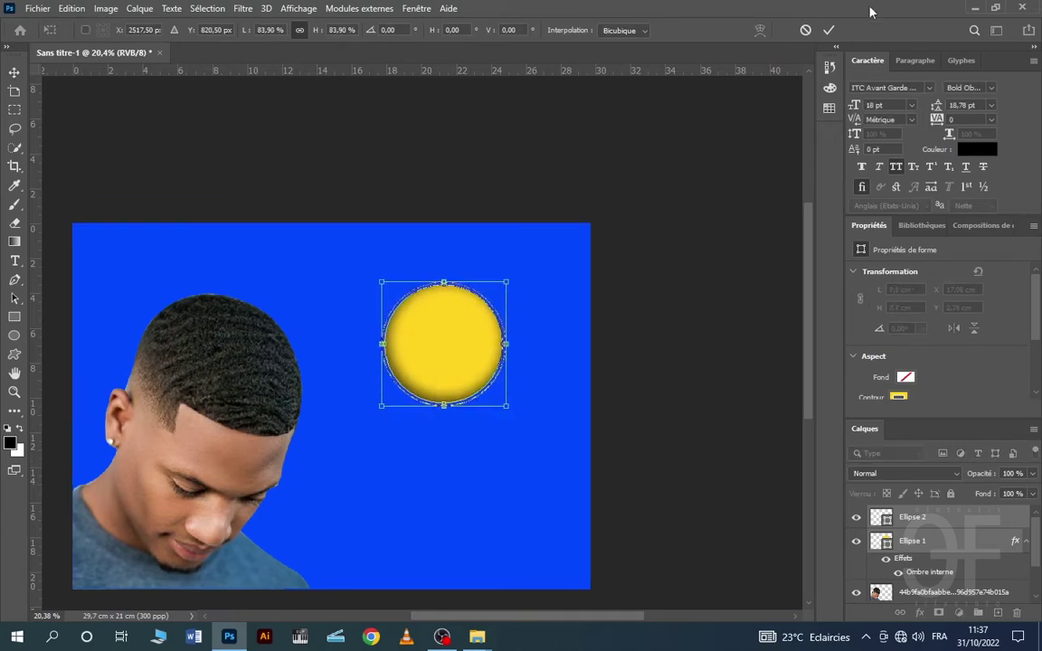
{"action": "left_click", "coordinate": [829, 30]}
{"action": "left_click", "coordinate": [458, 384]}
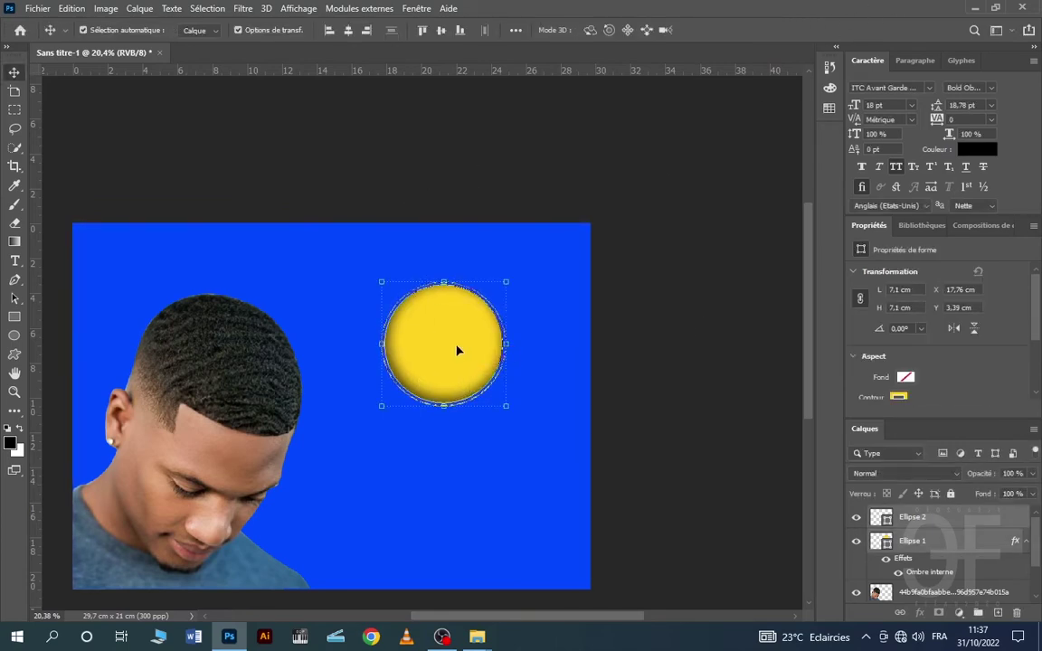
{"action": "left_click_drag", "start_coordinate": [458, 351], "coordinate": [435, 363]}
{"action": "left_click", "coordinate": [561, 327]}
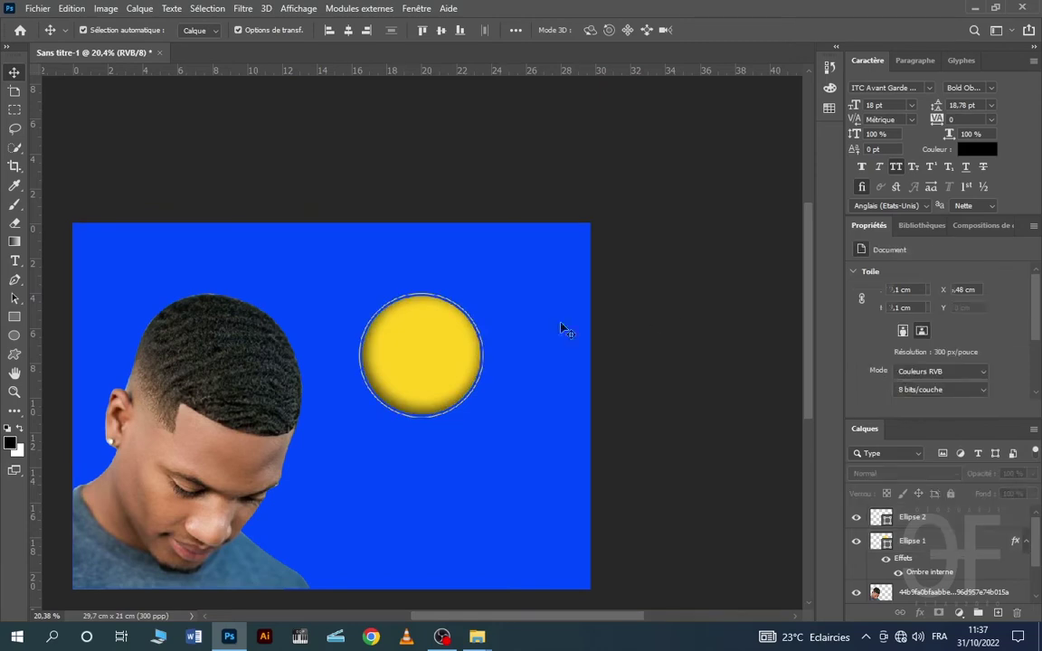
{"action": "scroll", "coordinate": [371, 366], "scroll_direction": "up", "scroll_amount": 5}
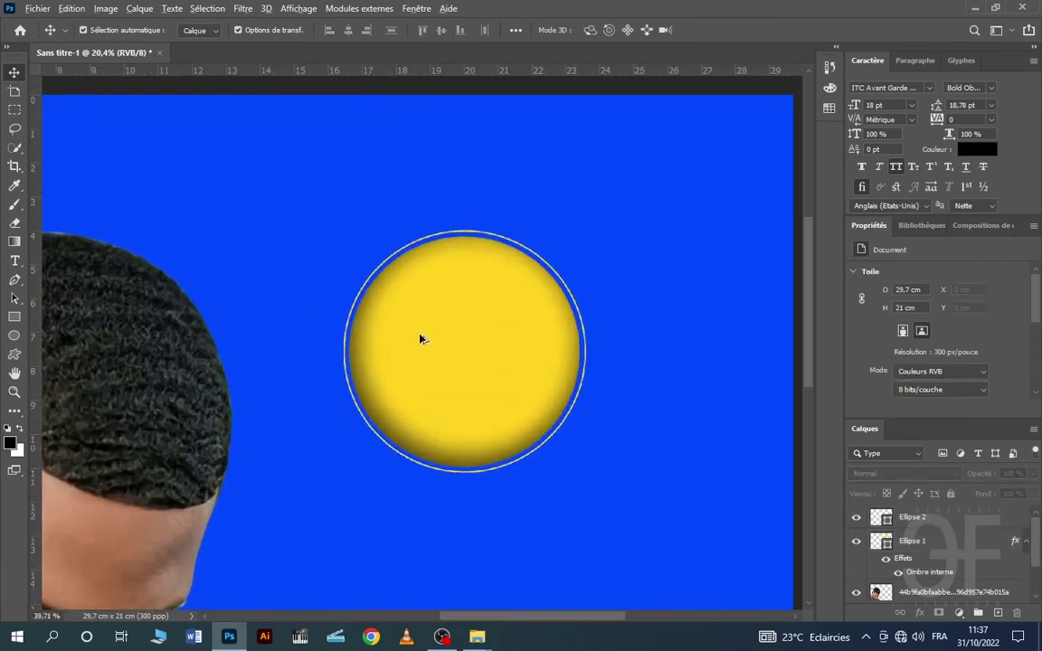
{"action": "scroll", "coordinate": [421, 339], "scroll_direction": "up", "scroll_amount": 2}
{"action": "scroll", "coordinate": [422, 338], "scroll_direction": "down", "scroll_amount": 4}
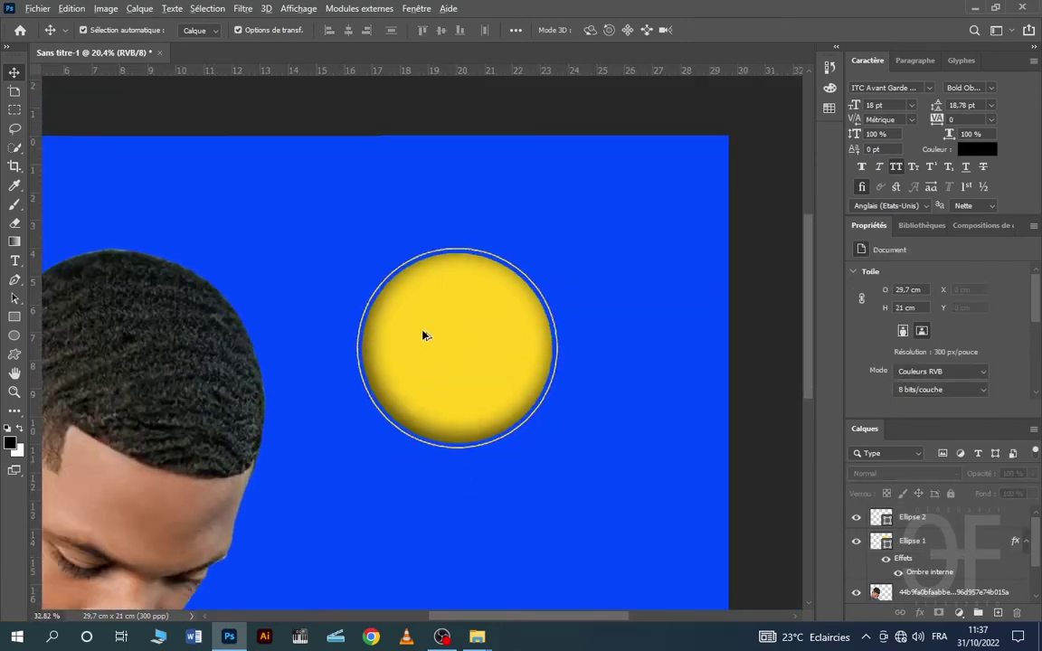
{"action": "scroll", "coordinate": [425, 331], "scroll_direction": "down", "scroll_amount": 3}
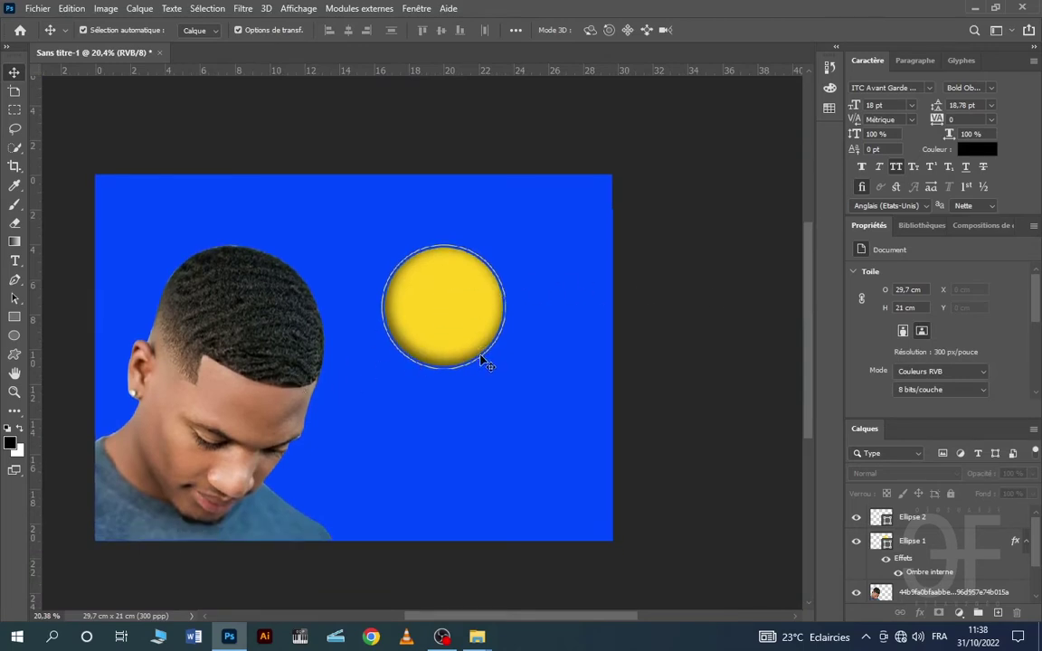
- Enlarge the outer ring to about 110% so blue space separates it from the sun
{"action": "left_click", "coordinate": [465, 280]}
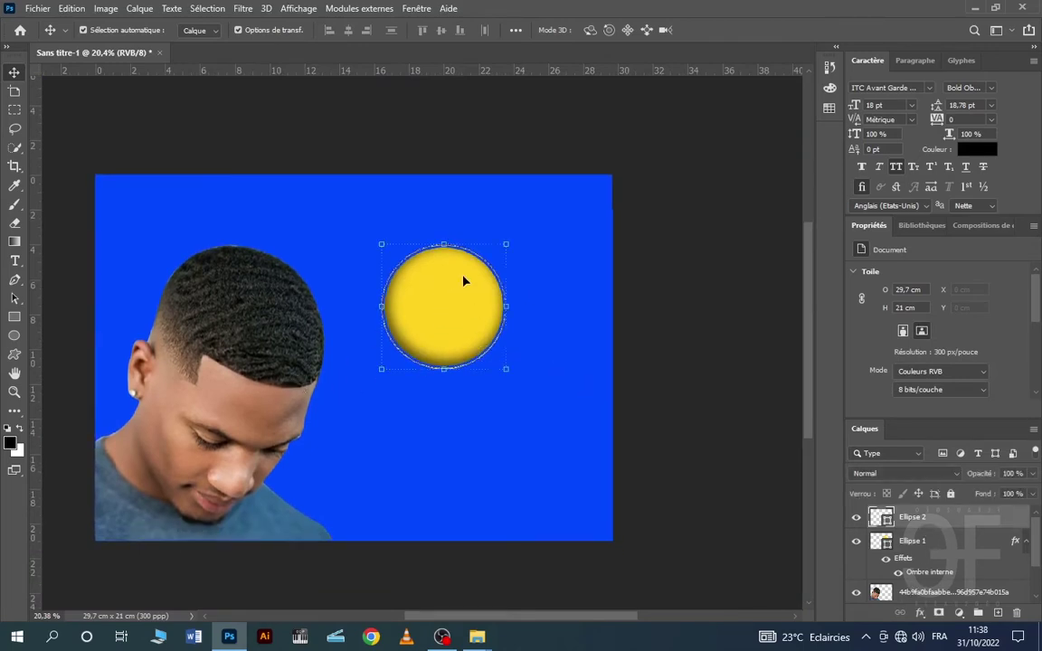
{"action": "left_click", "coordinate": [506, 243]}
{"action": "left_click_drag", "start_coordinate": [506, 243], "coordinate": [514, 236]}
{"action": "left_click", "coordinate": [829, 30]}
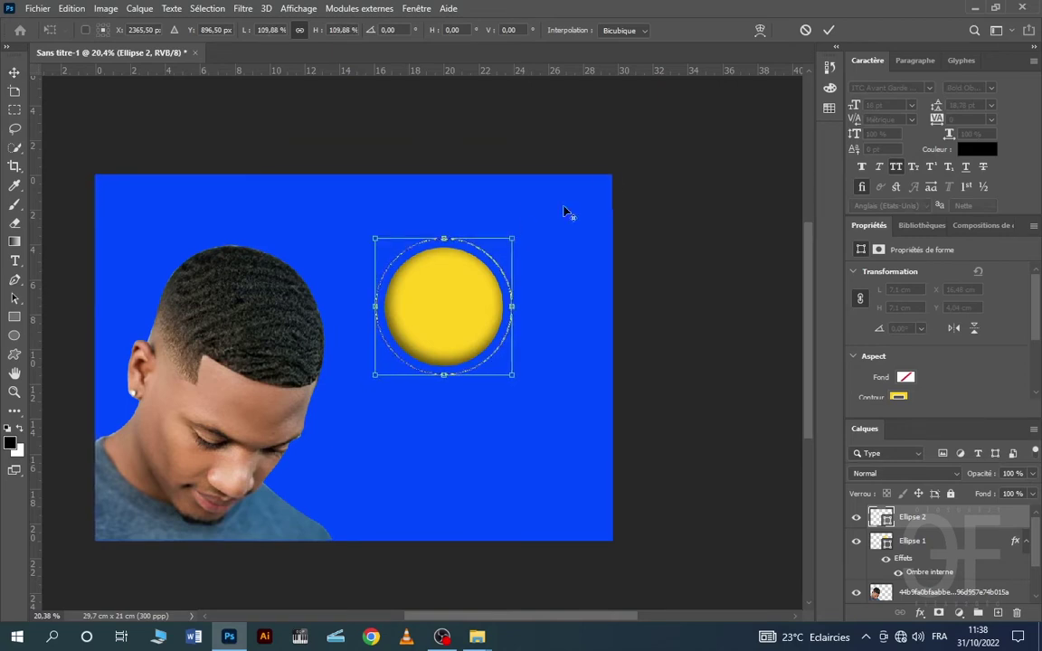
{"action": "left_click", "coordinate": [829, 30]}
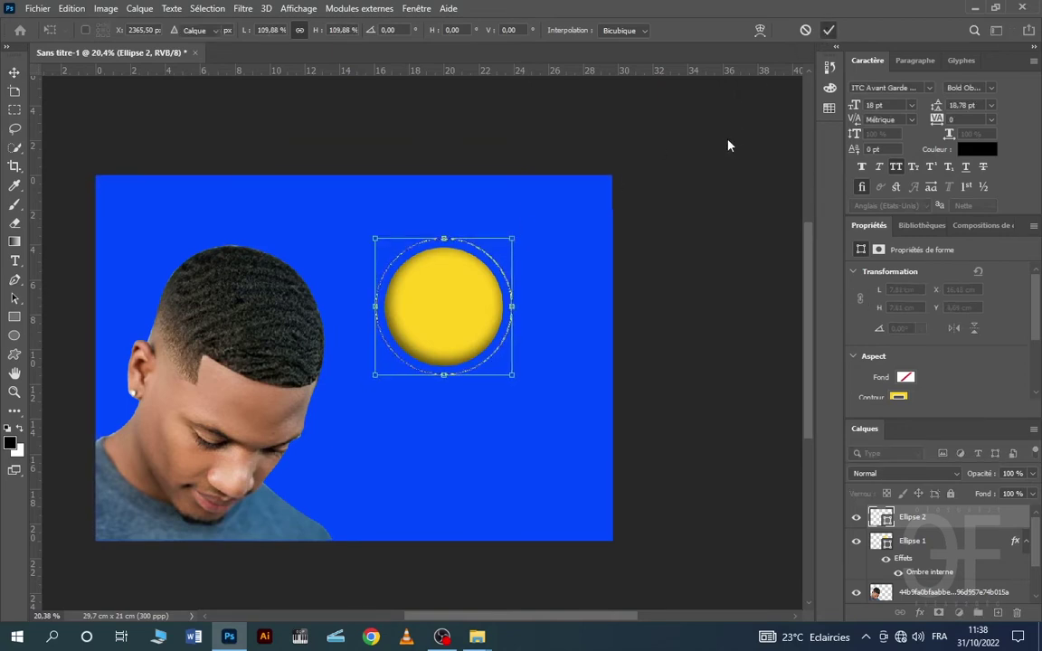
{"action": "left_click", "coordinate": [14, 336]}
- Undo a first small-circle attempt and select the blue background rectangle layer
{"action": "left_click", "coordinate": [498, 416]}
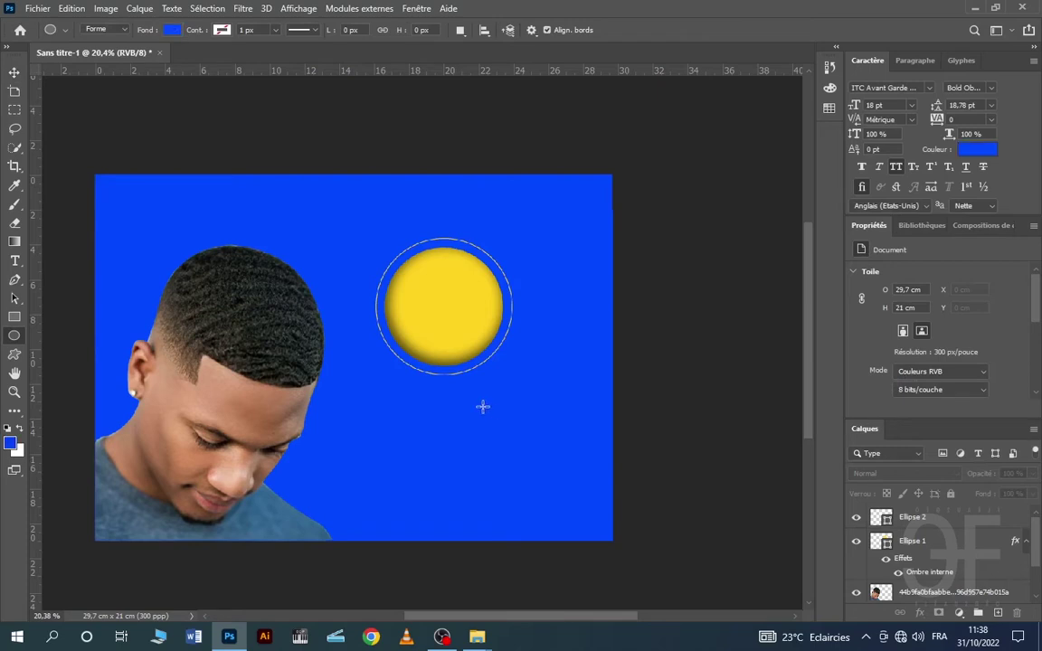
{"action": "left_click", "coordinate": [170, 30]}
{"action": "left_click", "coordinate": [80, 107]}
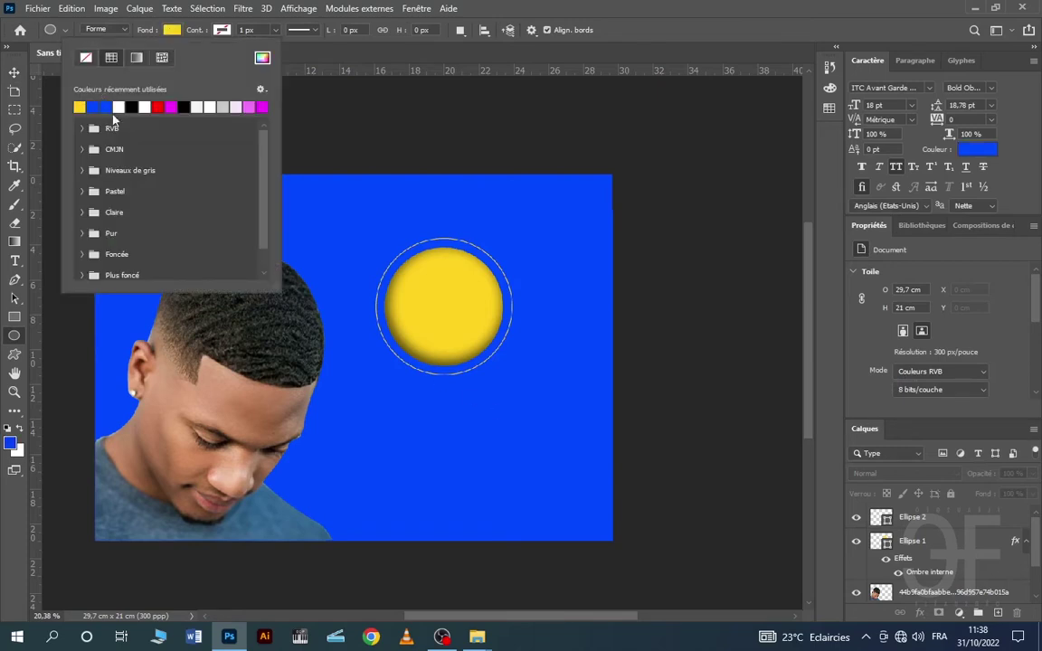
{"action": "left_click_drag", "start_coordinate": [451, 414], "coordinate": [477, 430]}
{"action": "key", "text": "ctrl+z"}
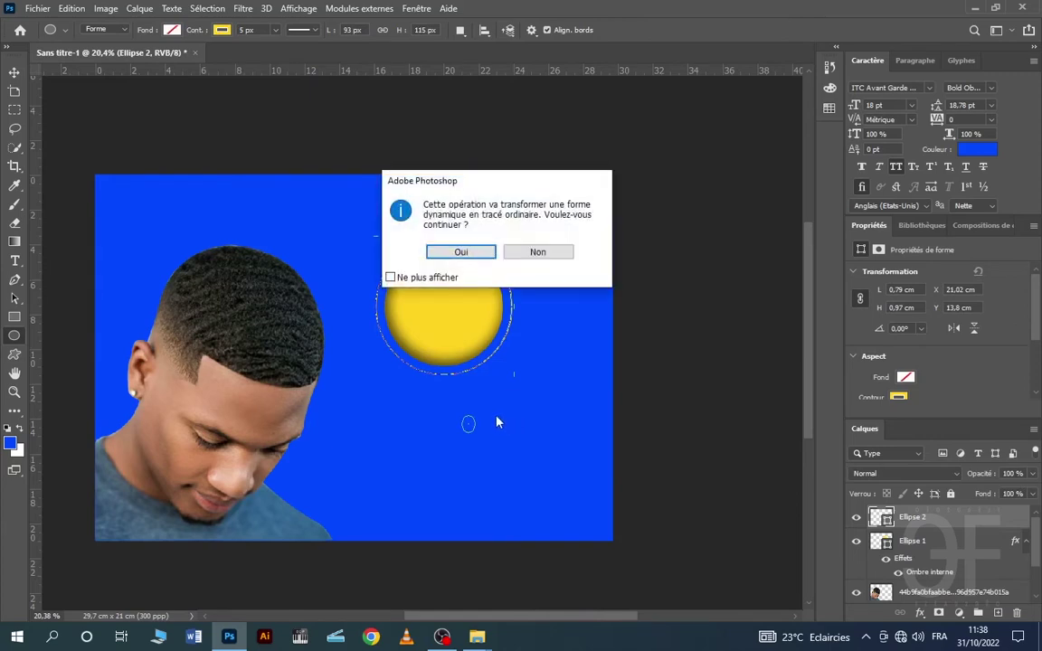
{"action": "left_click", "coordinate": [538, 252]}
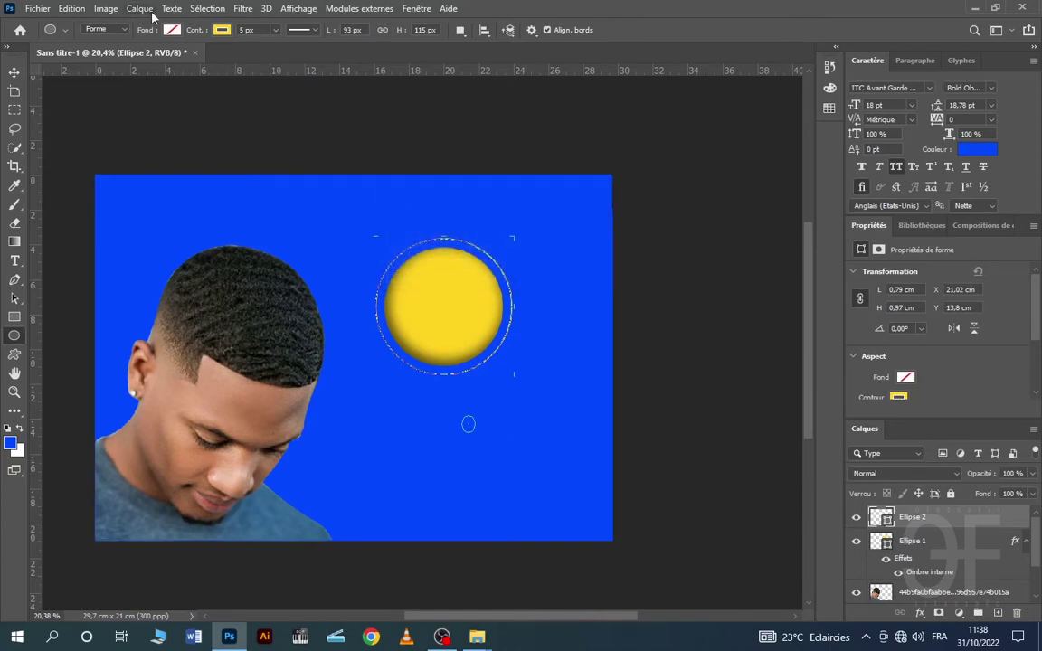
{"action": "left_click", "coordinate": [15, 73]}
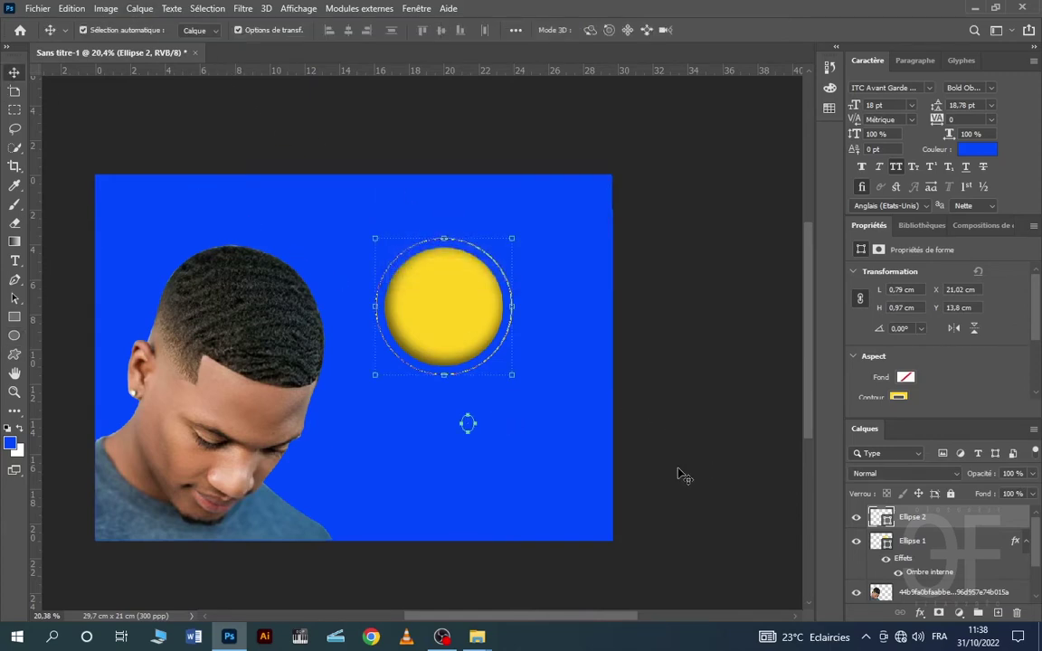
{"action": "left_click", "coordinate": [554, 460]}
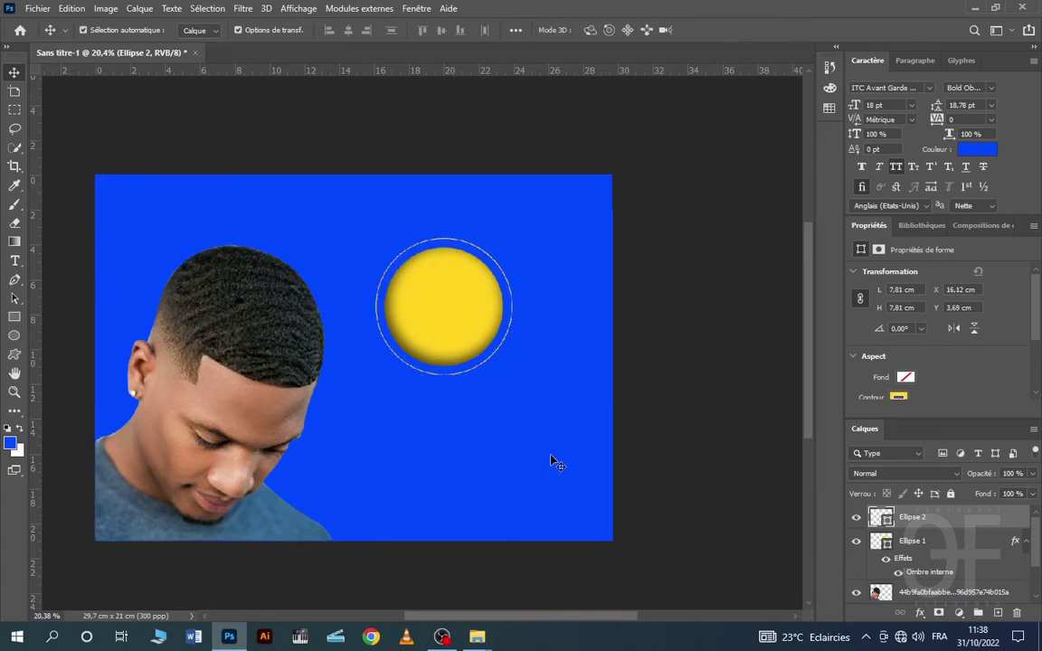
{"action": "left_click", "coordinate": [941, 592]}
{"action": "scroll", "coordinate": [940, 555], "scroll_direction": "down", "scroll_amount": 2}
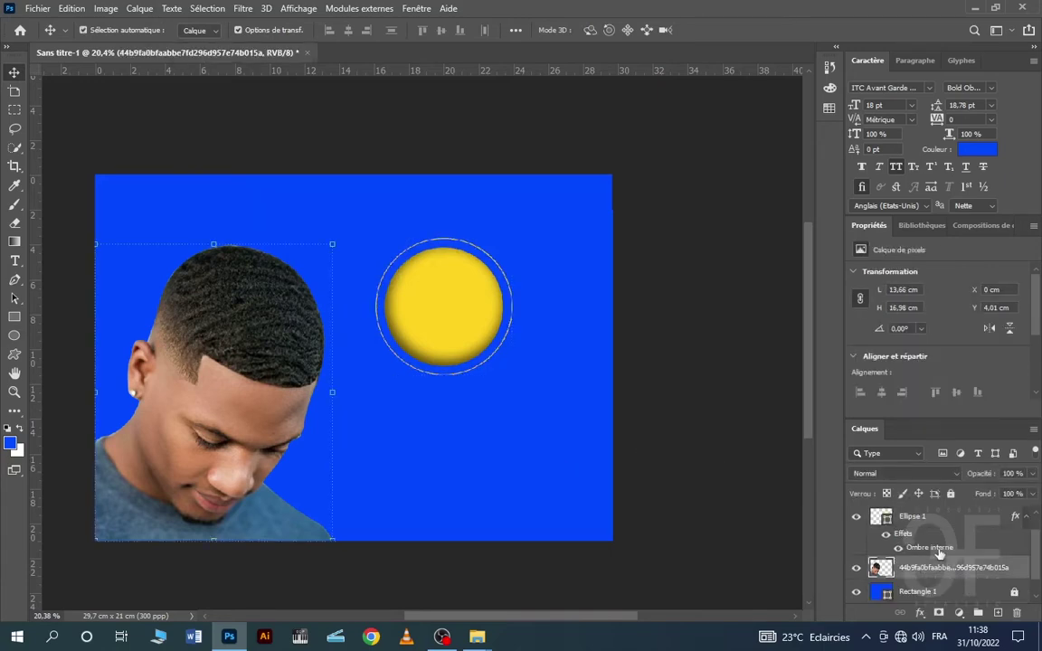
{"action": "left_click", "coordinate": [926, 570]}
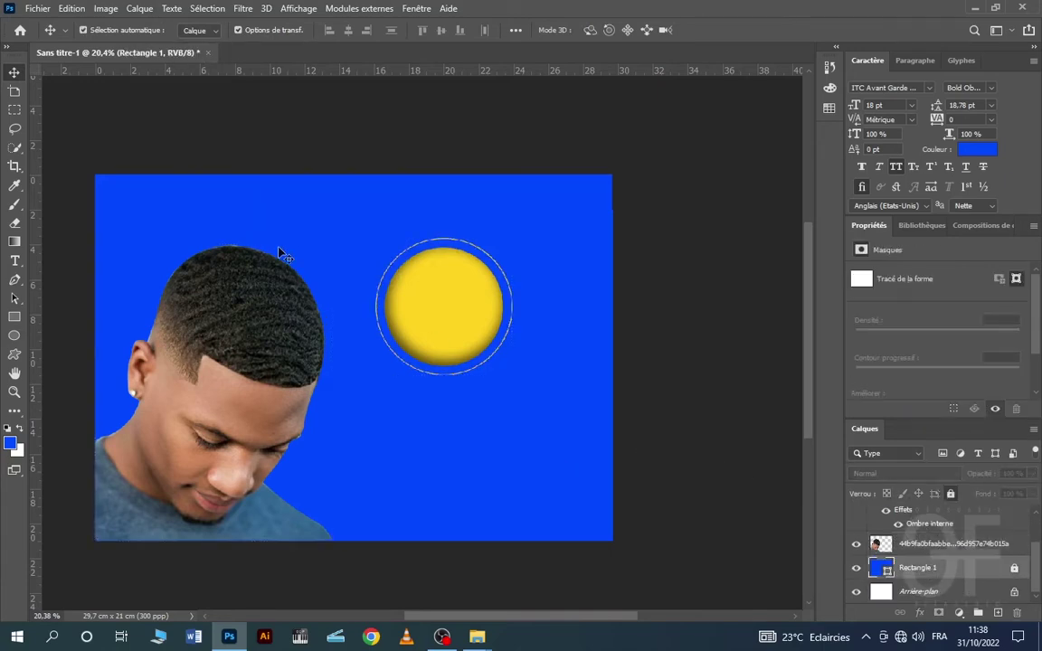
- Draw a small yellow-filled circle below the sun
{"action": "left_click", "coordinate": [14, 336]}
{"action": "left_click_drag", "start_coordinate": [463, 404], "coordinate": [486, 430]}
{"action": "left_click", "coordinate": [169, 31]}
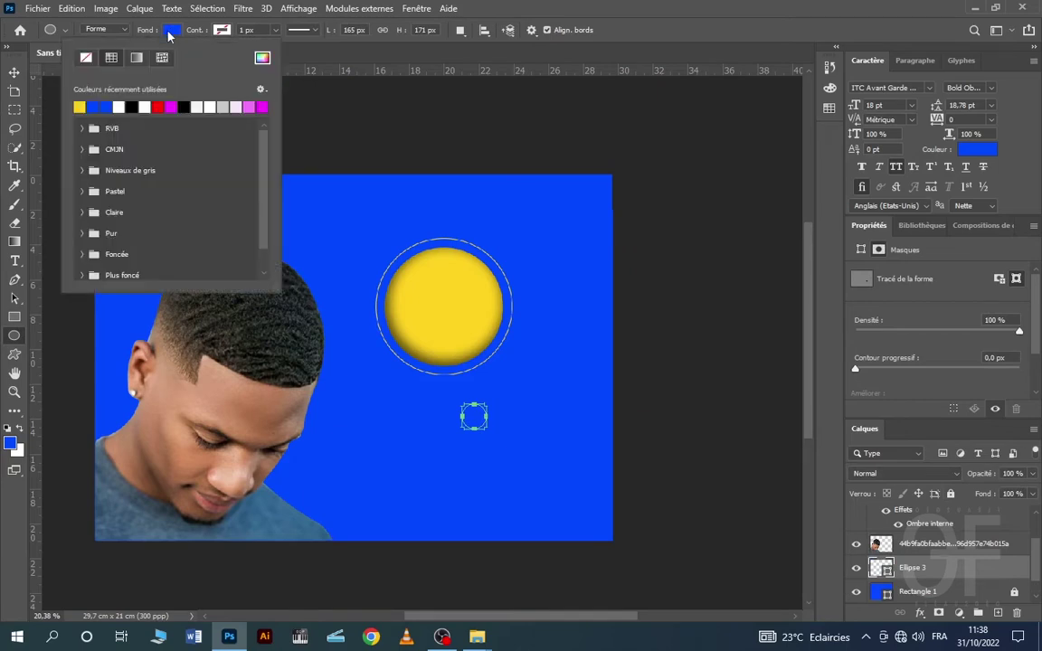
{"action": "left_click", "coordinate": [79, 106]}
- Move the yellow dot onto the ring's upper-left edge and stack it under Ellipse 1
{"action": "left_click", "coordinate": [15, 72]}
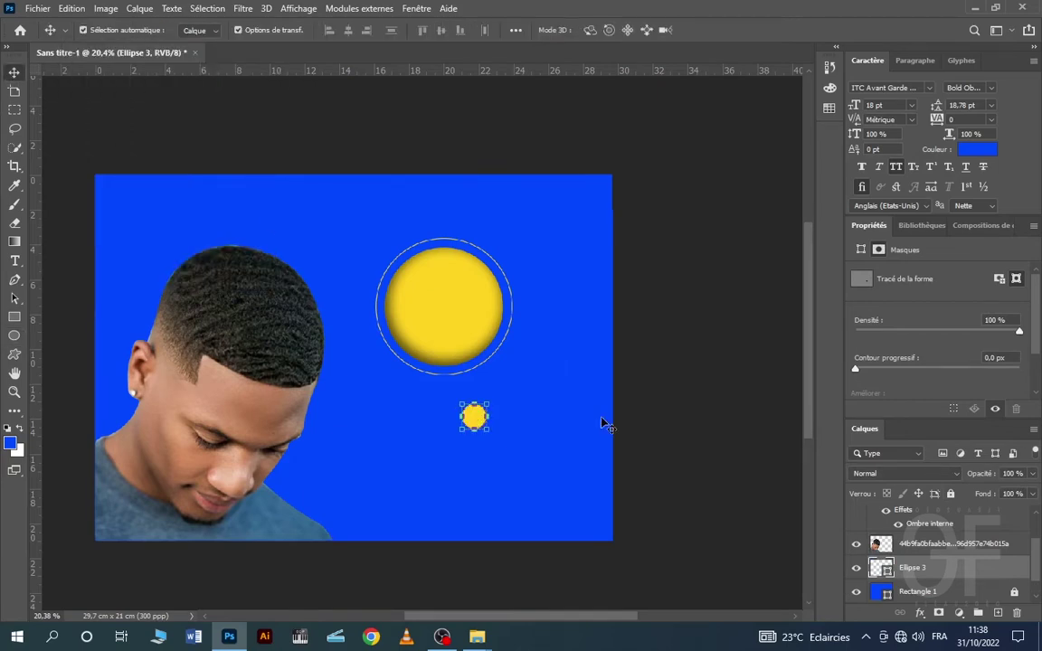
{"action": "left_click", "coordinate": [515, 423]}
{"action": "left_click_drag", "start_coordinate": [477, 423], "coordinate": [422, 251]}
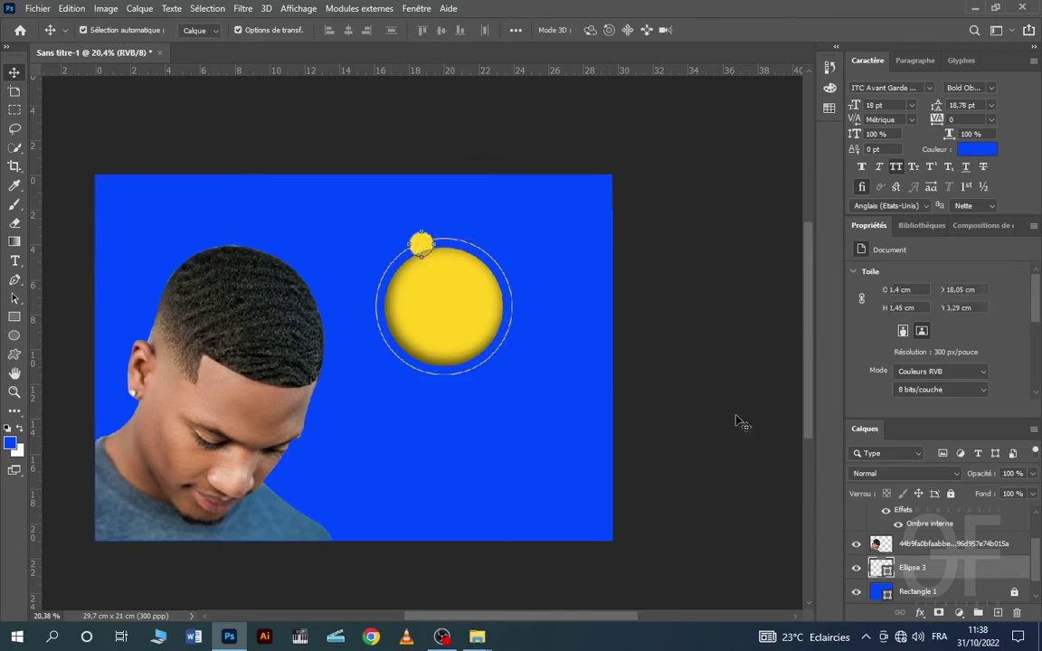
{"action": "left_click_drag", "start_coordinate": [912, 567], "coordinate": [930, 453]}
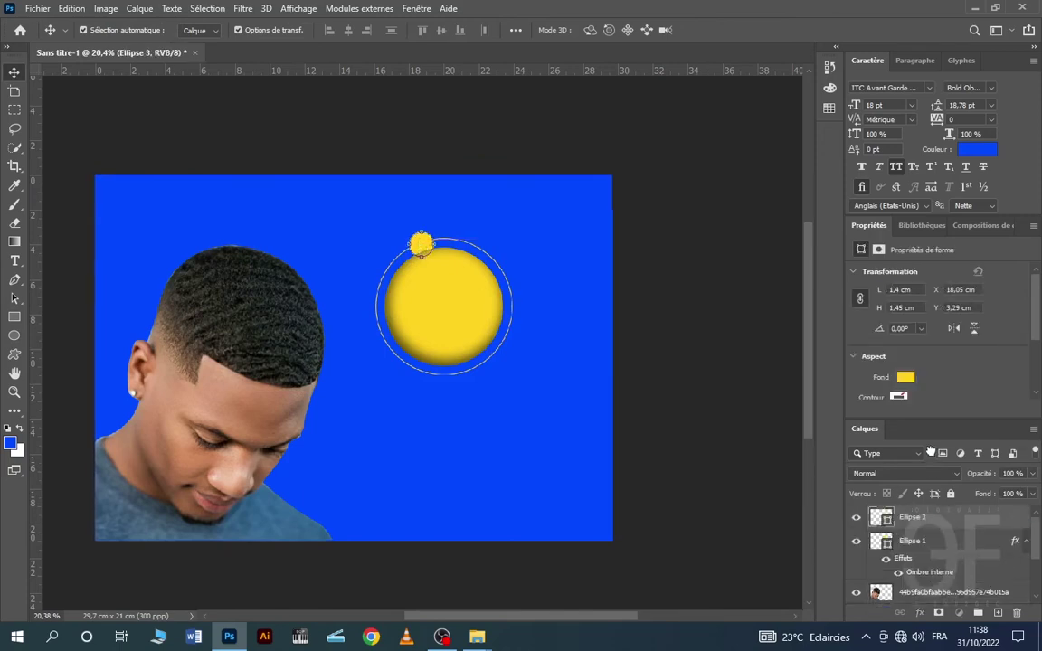
{"action": "left_click_drag", "start_coordinate": [936, 511], "coordinate": [932, 583]}
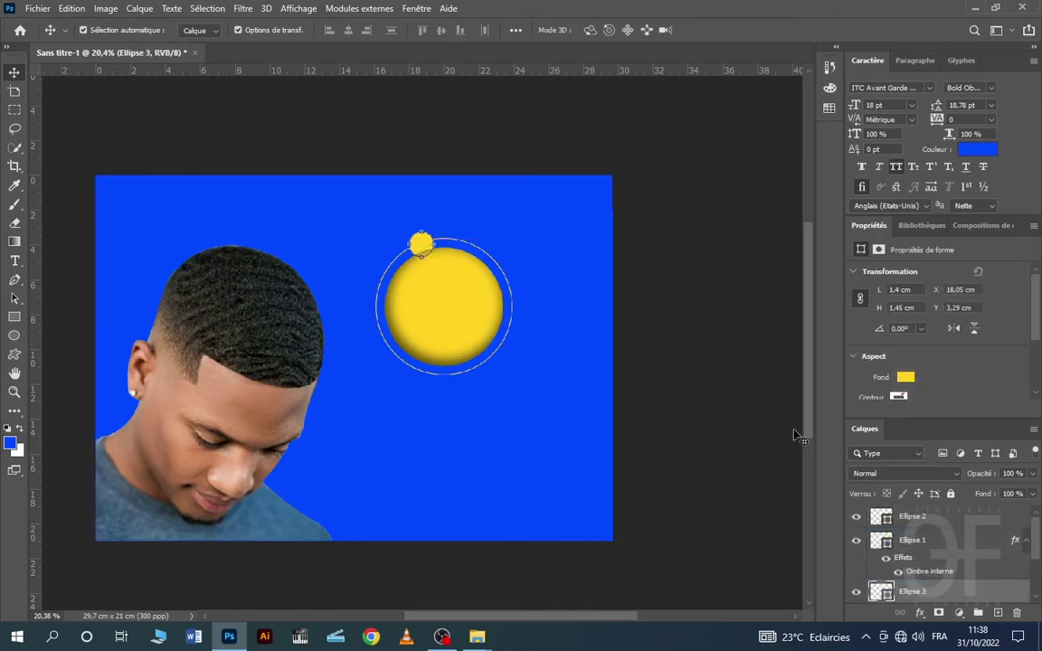
{"action": "left_click", "coordinate": [701, 265]}
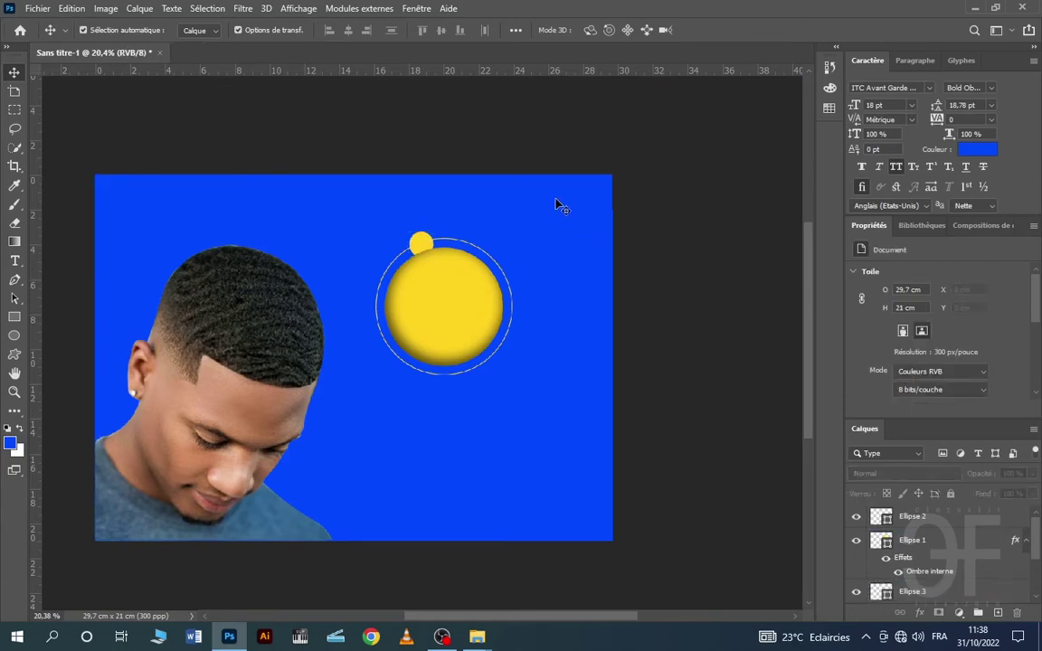
- Duplicate the small yellow dot and nudge the copy to the ring's lower-right edge
{"action": "left_click", "coordinate": [421, 242]}
{"action": "key", "text": "ctrl+j"}
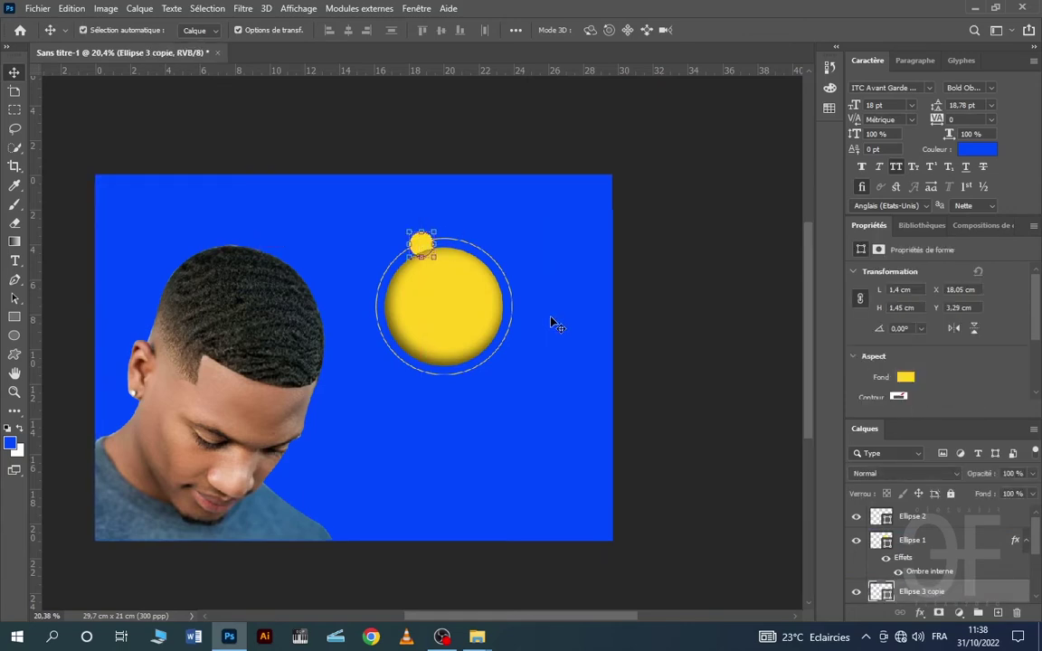
{"action": "key", "text": "shift+Down"}
{"action": "key", "text": "shift+Down"}
{"action": "key", "text": "shift+Down"}
{"action": "key", "text": "shift+Down"}
{"action": "key", "text": "shift+Down"}
{"action": "key", "text": "shift+Down"}
{"action": "key", "text": "shift+Down"}
{"action": "key", "text": "shift+Down"}
{"action": "key", "text": "alt+shift+Down"}
{"action": "key", "text": "alt+shift+Down"}
{"action": "key", "text": "alt+shift+Down"}
{"action": "key", "text": "alt+shift+Down"}
{"action": "key", "text": "alt+shift+Down"}
{"action": "key", "text": "alt+shift+Down"}
{"action": "key", "text": "alt+shift+Down"}
{"action": "key", "text": "alt+shift+Down"}
{"action": "key", "text": "alt+shift+Down"}
{"action": "key", "text": "alt+shift+Down"}
{"action": "key", "text": "alt+shift+Down"}
{"action": "key", "text": "alt+shift+Down"}
{"action": "key", "text": "alt+shift+Down"}
{"action": "key", "text": "alt+shift+Down"}
{"action": "key", "text": "alt+shift+Down"}
{"action": "key", "text": "alt+shift+Down"}
{"action": "key", "text": "alt+shift+Down"}
{"action": "key", "text": "alt+shift+Down"}
{"action": "key", "text": "alt+shift+Down"}
{"action": "key", "text": "alt+shift+Down"}
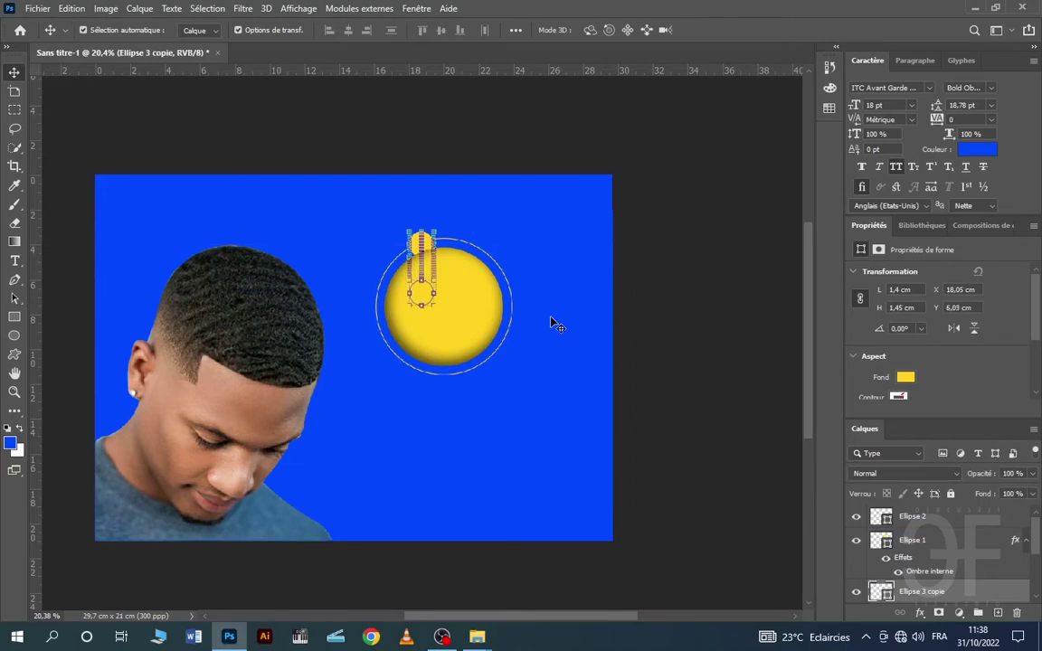
{"action": "key", "text": "alt+shift+Down"}
{"action": "key", "text": "alt+shift+Down"}
{"action": "key", "text": "alt+shift+Down"}
{"action": "key", "text": "alt+shift+Down"}
{"action": "key", "text": "alt+shift+Down"}
{"action": "key", "text": "alt+shift+Down"}
{"action": "key", "text": "alt+shift+Down"}
{"action": "key", "text": "alt+shift+Down"}
{"action": "key", "text": "alt+shift+Down"}
{"action": "key", "text": "alt+shift+Down"}
{"action": "key", "text": "alt+shift+Down"}
{"action": "key", "text": "alt+shift+Down"}
{"action": "key", "text": "alt+shift+Down"}
{"action": "key", "text": "alt+shift+Down"}
{"action": "key", "text": "alt+shift+Down"}
{"action": "key", "text": "alt+shift+Down"}
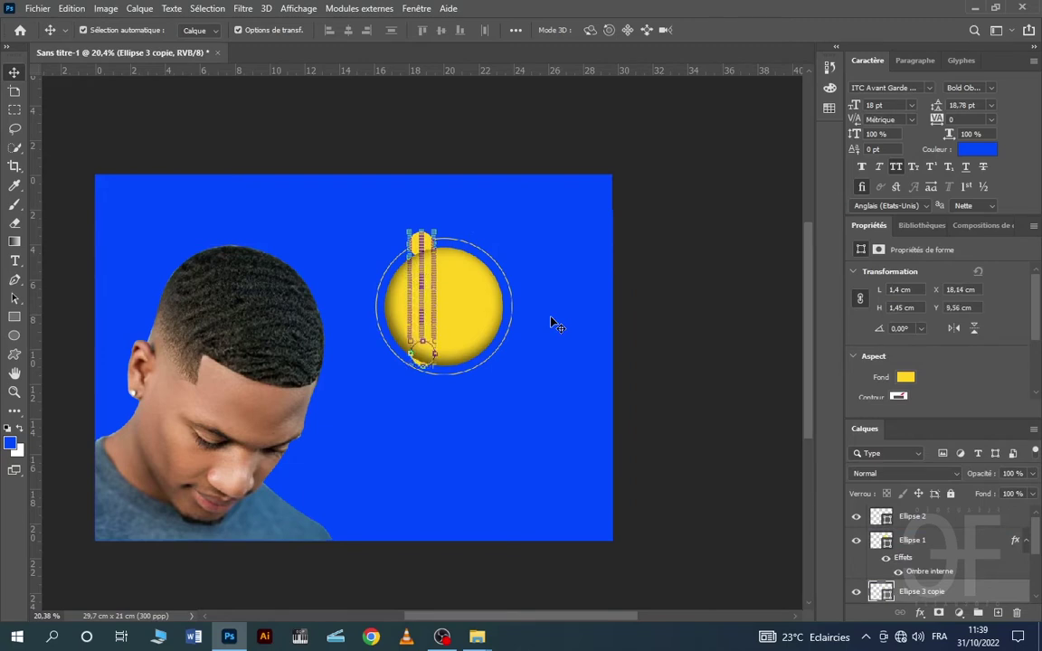
{"action": "key", "text": "alt+shift+Right"}
{"action": "key", "text": "alt+shift+Right"}
{"action": "key", "text": "alt+shift+Right"}
{"action": "key", "text": "alt+shift+Right"}
{"action": "key", "text": "alt+shift+Right"}
{"action": "key", "text": "alt+shift+Right"}
{"action": "key", "text": "alt+shift+Right"}
{"action": "key", "text": "alt+shift+Right"}
{"action": "key", "text": "alt+shift+Right"}
{"action": "key", "text": "alt+shift+Right"}
{"action": "key", "text": "alt+shift+Right"}
{"action": "key", "text": "alt+shift+Right"}
{"action": "key", "text": "alt+shift+Right"}
{"action": "key", "text": "alt+shift+Right"}
{"action": "key", "text": "alt+shift+Right"}
{"action": "key", "text": "alt+shift+Right"}
{"action": "key", "text": "alt+shift+Right"}
{"action": "key", "text": "alt+shift+Right"}
{"action": "key", "text": "alt+shift+Right"}
{"action": "key", "text": "alt+shift+Right"}
{"action": "key", "text": "alt+shift+Right"}
{"action": "key", "text": "alt+shift+Right"}
{"action": "key", "text": "alt+shift+Right"}
{"action": "key", "text": "alt+shift+Right"}
{"action": "key", "text": "alt+shift+Right"}
{"action": "key", "text": "alt+shift+Right"}
{"action": "key", "text": "alt+shift+Right"}
{"action": "key", "text": "alt+shift+Right"}
{"action": "key", "text": "alt+shift+Down"}
{"action": "key", "text": "alt+shift+Down"}
{"action": "key", "text": "alt+shift+Down"}
{"action": "key", "text": "alt+shift+Down"}
{"action": "key", "text": "alt+shift+Down"}
{"action": "key", "text": "alt+shift+Down"}
{"action": "key", "text": "alt+shift+Down"}
{"action": "key", "text": "alt+shift+Down"}
{"action": "key", "text": "alt+shift+Down"}
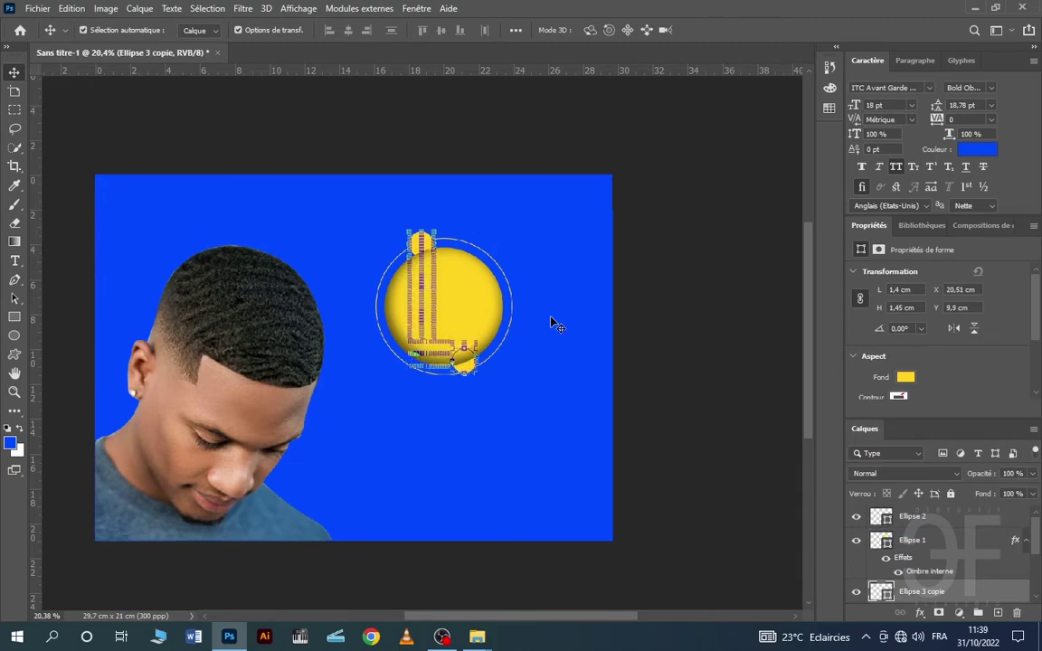
{"action": "key", "text": "alt+shift+Down"}
{"action": "key", "text": "alt+shift+Right"}
{"action": "key", "text": "alt+shift+Right"}
{"action": "key", "text": "alt+shift+Right"}
{"action": "key", "text": "alt+shift+Right"}
{"action": "key", "text": "alt+shift+Right"}
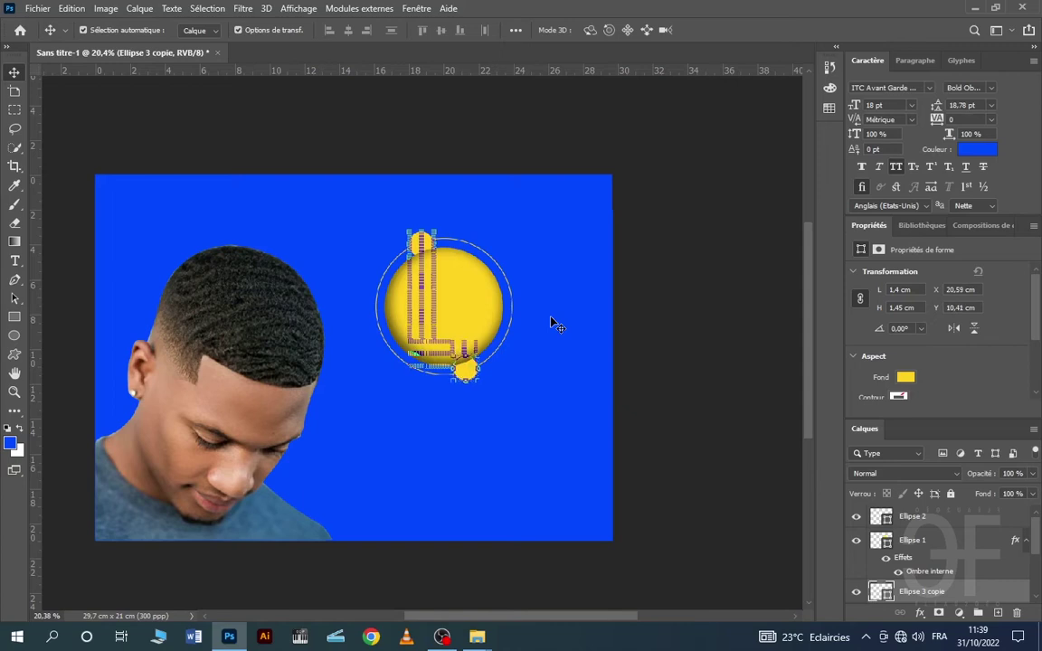
{"action": "left_click", "coordinate": [554, 304]}
{"action": "scroll", "coordinate": [480, 384], "scroll_direction": "down", "scroll_amount": 1}
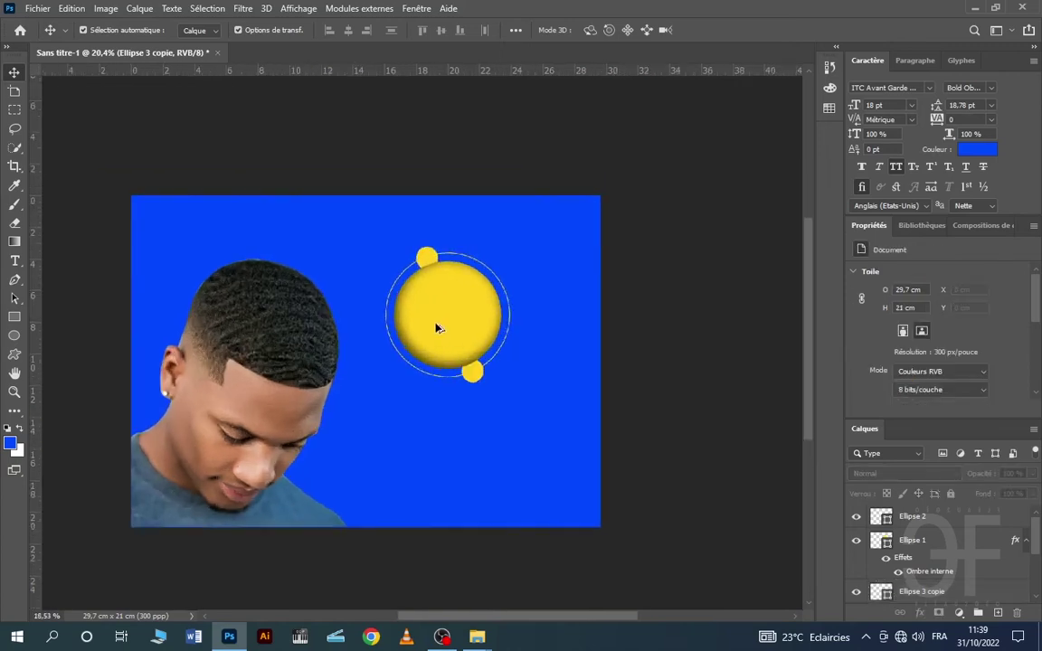
{"action": "scroll", "coordinate": [436, 324], "scroll_direction": "up", "scroll_amount": 3}
- Move the sun, ring and dots together toward the top right
{"action": "left_click_drag", "start_coordinate": [344, 184], "coordinate": [588, 411]}
{"action": "left_click_drag", "start_coordinate": [483, 302], "coordinate": [544, 262]}
{"action": "left_click", "coordinate": [740, 195]}
{"action": "scroll", "coordinate": [414, 310], "scroll_direction": "down", "scroll_amount": 3}
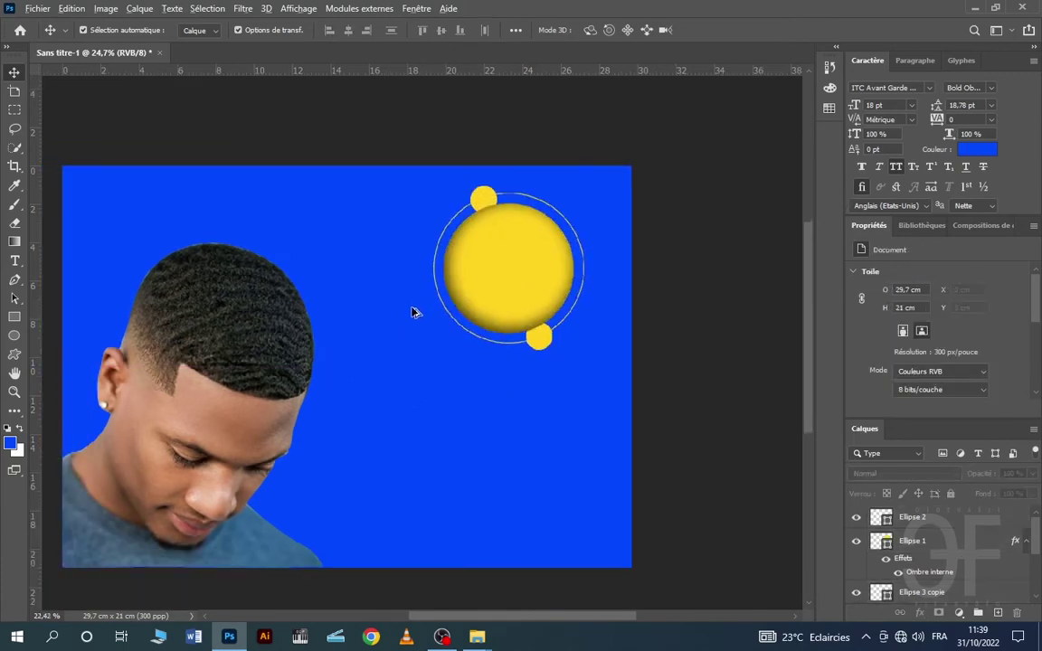
{"action": "left_click_drag", "start_coordinate": [392, 220], "coordinate": [532, 314]}
- Scale the sun, ring and dots up to about 10,75 cm, then move the portrait onto the sun
{"action": "left_click", "coordinate": [534, 221]}
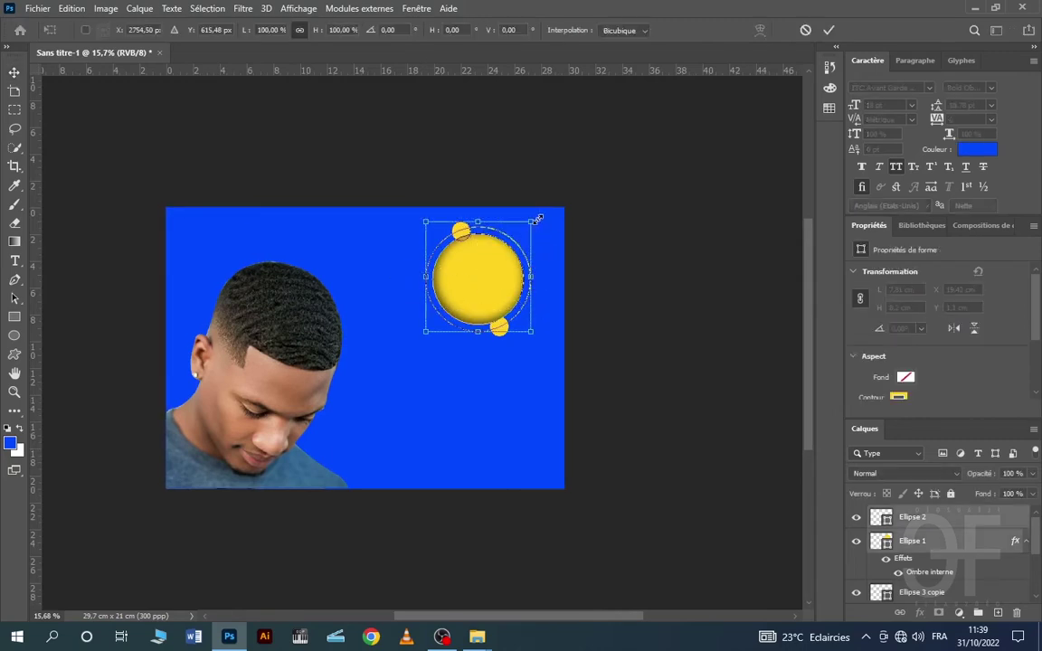
{"action": "left_click_drag", "start_coordinate": [537, 219], "coordinate": [547, 216]}
{"action": "left_click", "coordinate": [805, 30]}
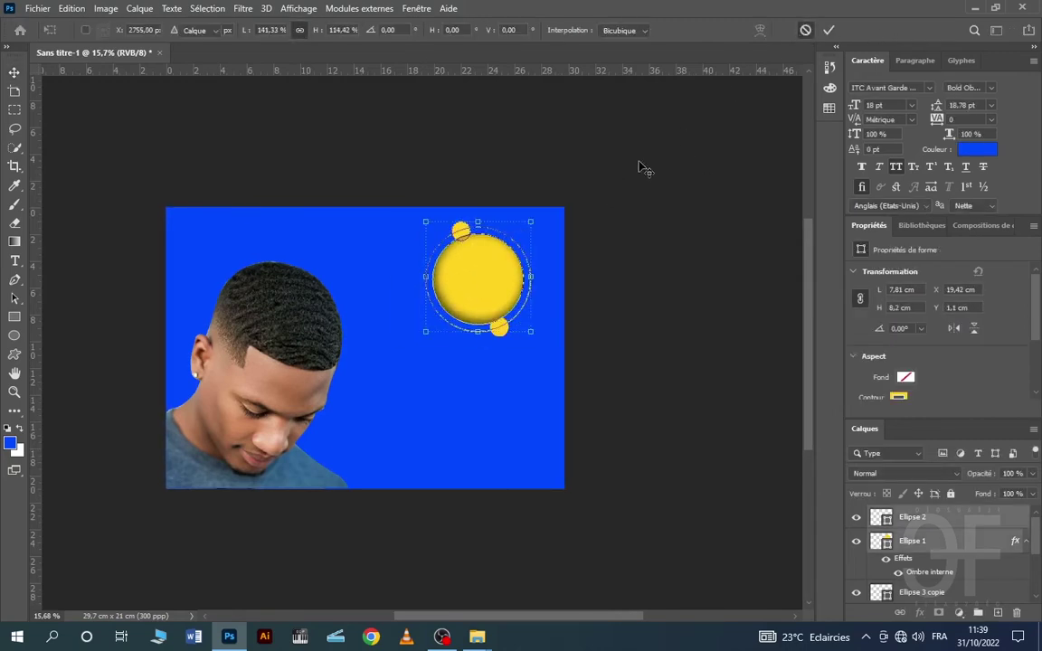
{"action": "left_click_drag", "start_coordinate": [391, 210], "coordinate": [530, 341]}
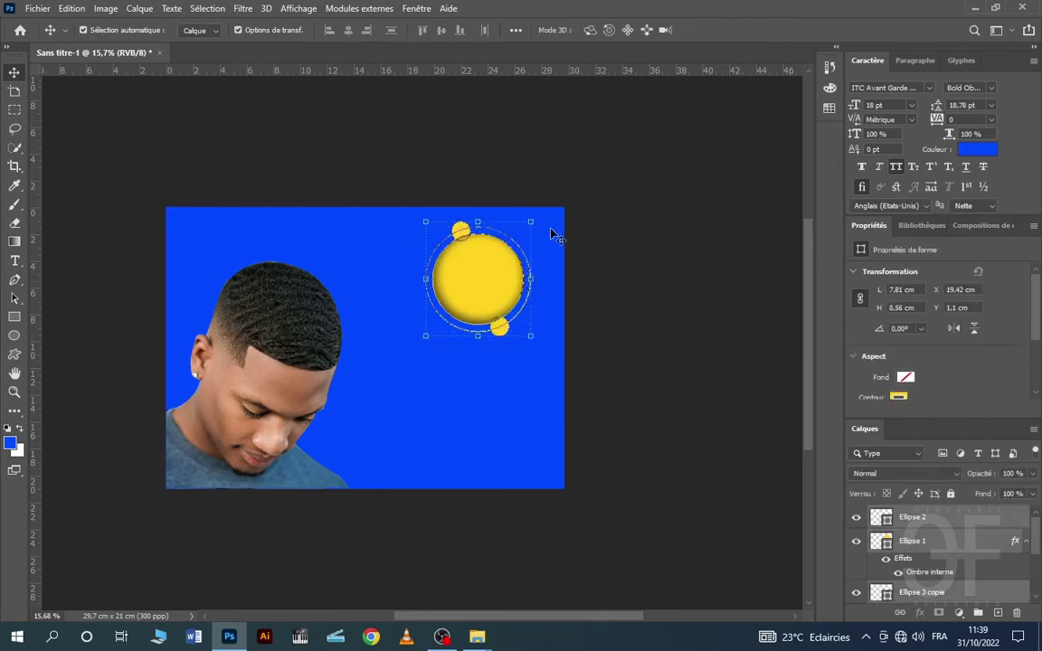
{"action": "left_click_drag", "start_coordinate": [532, 219], "coordinate": [561, 203]}
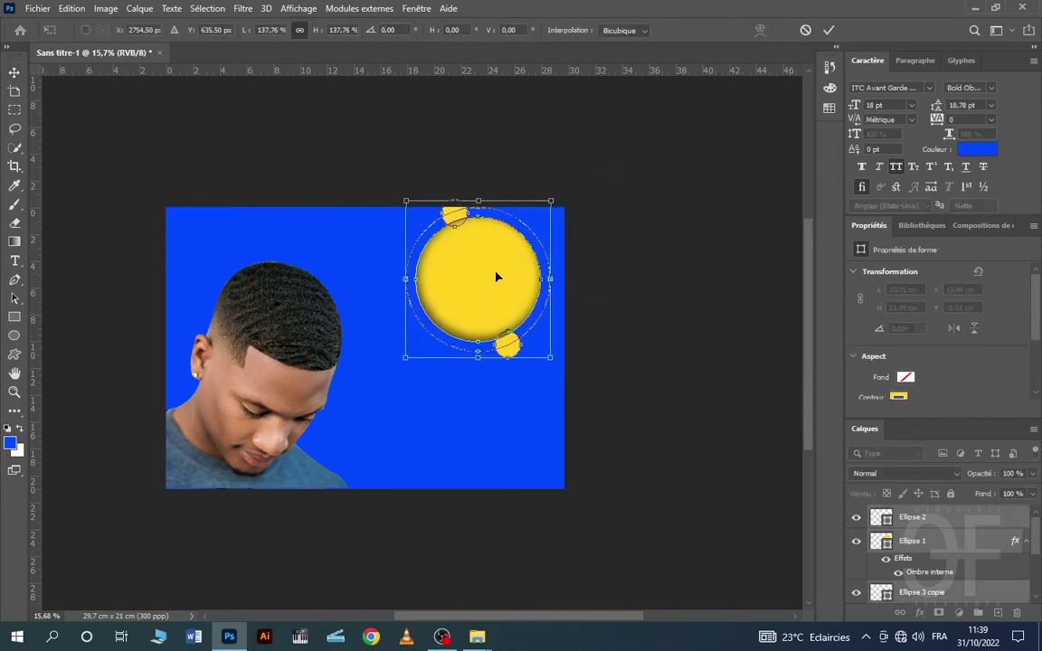
{"action": "left_click_drag", "start_coordinate": [470, 262], "coordinate": [455, 297]}
{"action": "left_click", "coordinate": [828, 30]}
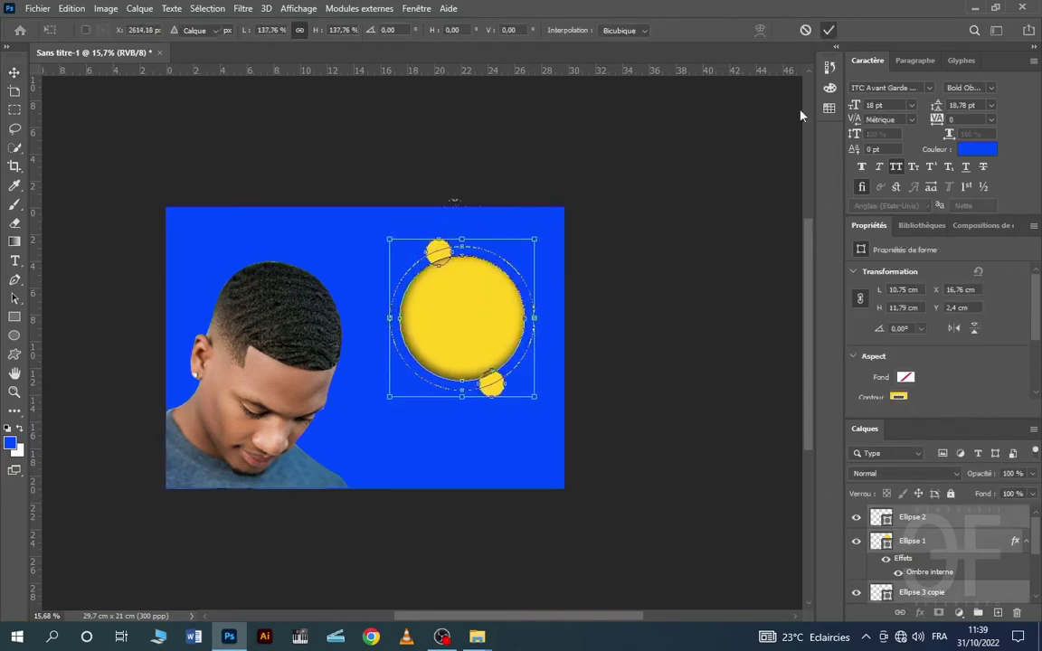
{"action": "left_click_drag", "start_coordinate": [266, 364], "coordinate": [446, 333]}
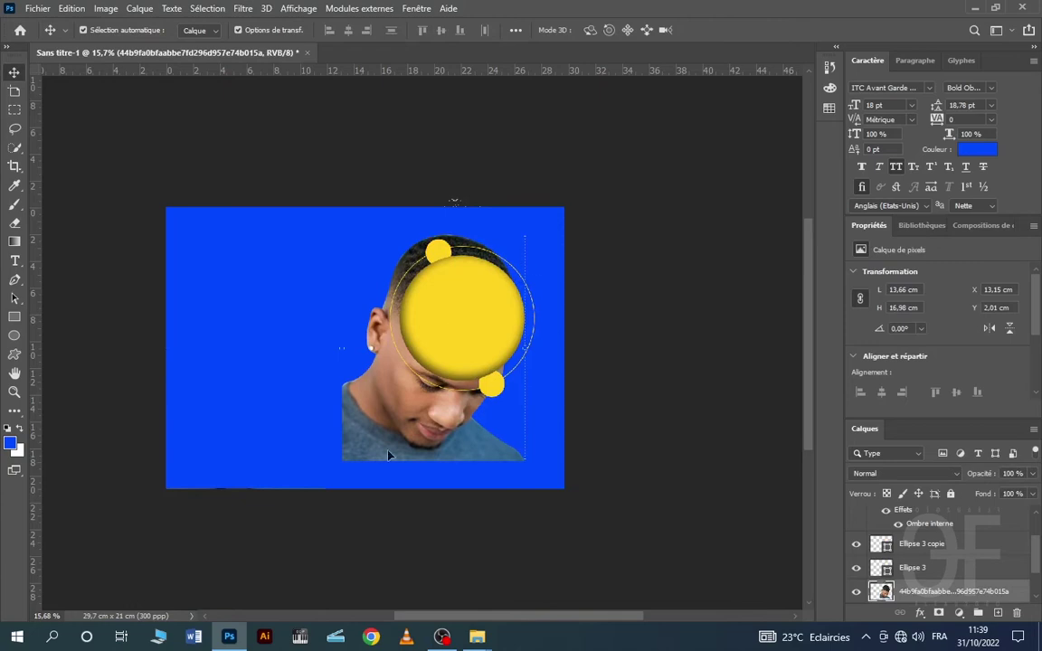
- Stack the portrait layer above the sun circle and move it toward the sun
{"action": "left_click_drag", "start_coordinate": [389, 455], "coordinate": [399, 458]}
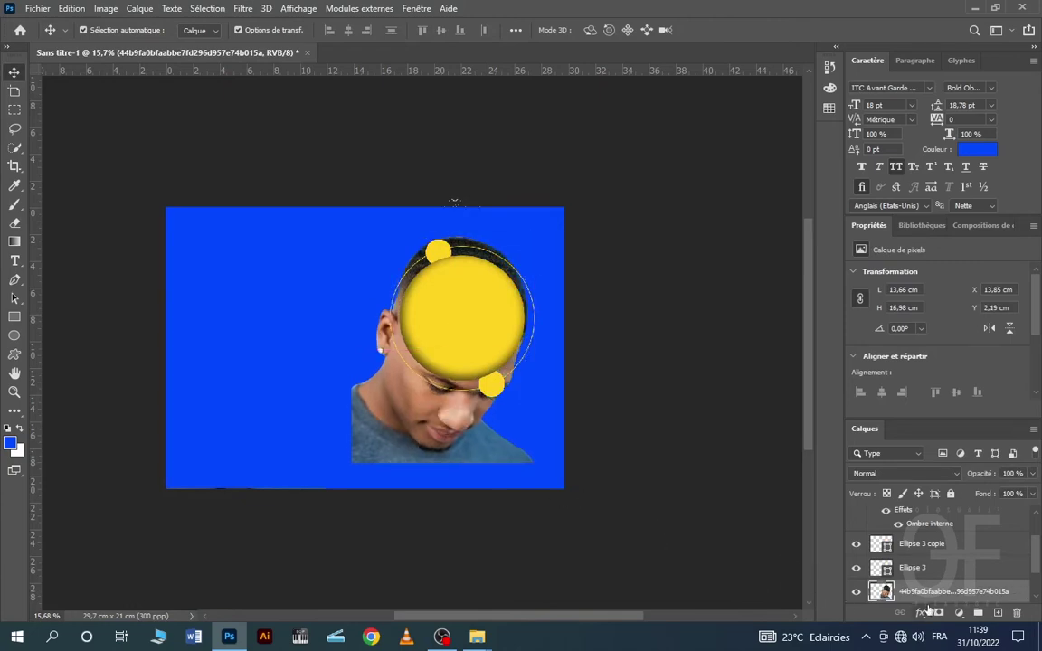
{"action": "left_click_drag", "start_coordinate": [933, 592], "coordinate": [932, 538]}
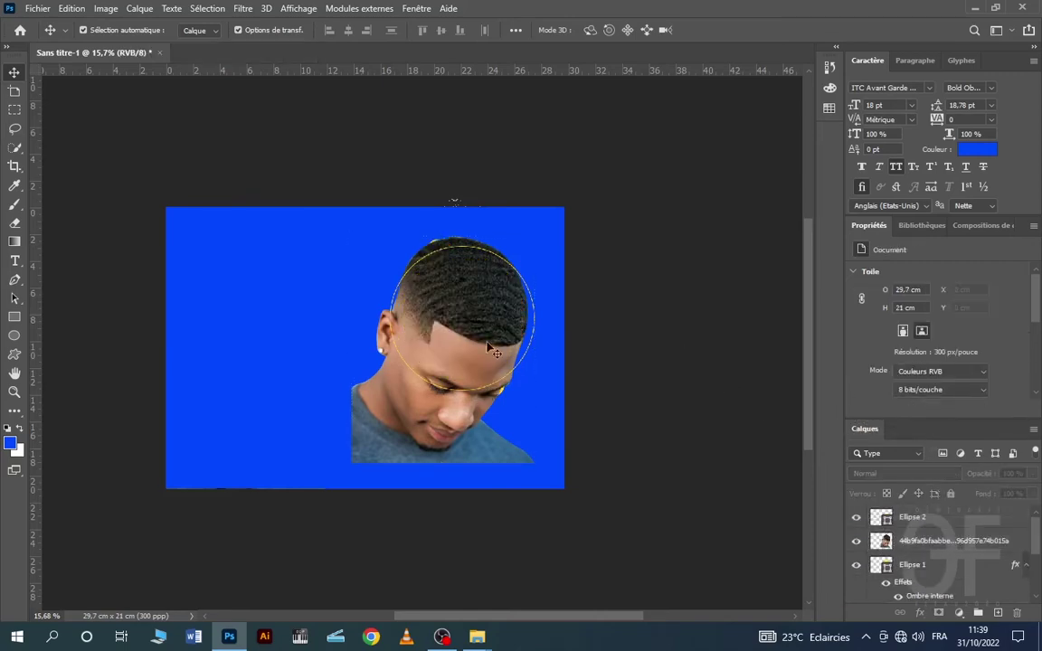
{"action": "left_click_drag", "start_coordinate": [472, 339], "coordinate": [491, 306]}
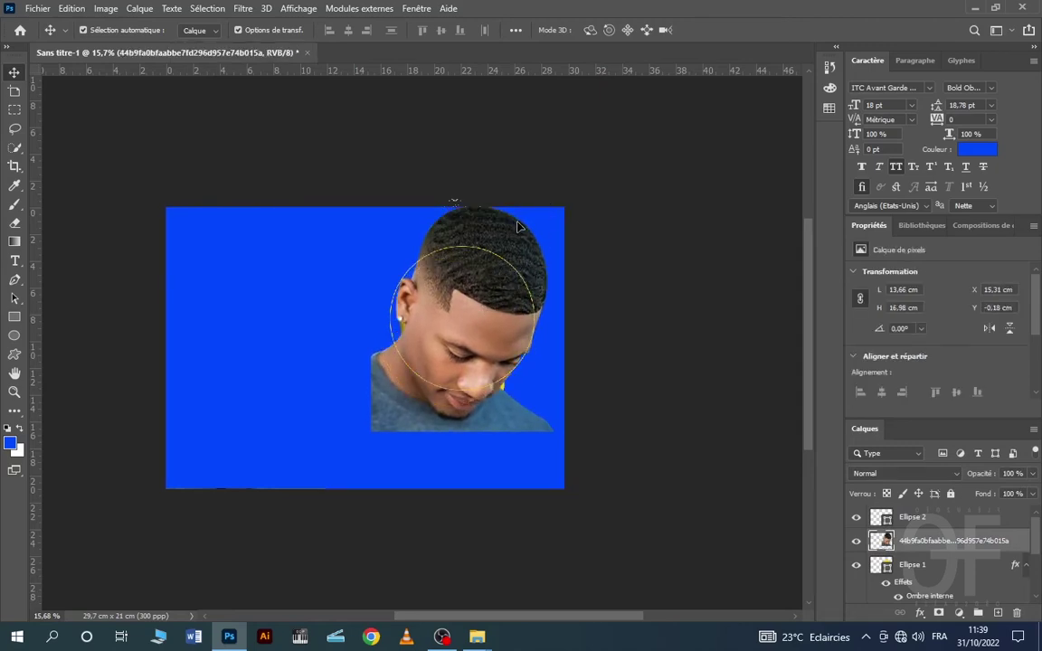
{"action": "key", "text": "Down"}
- Scale the portrait down to fit inside the sun
{"action": "key", "text": "ctrl+t"}
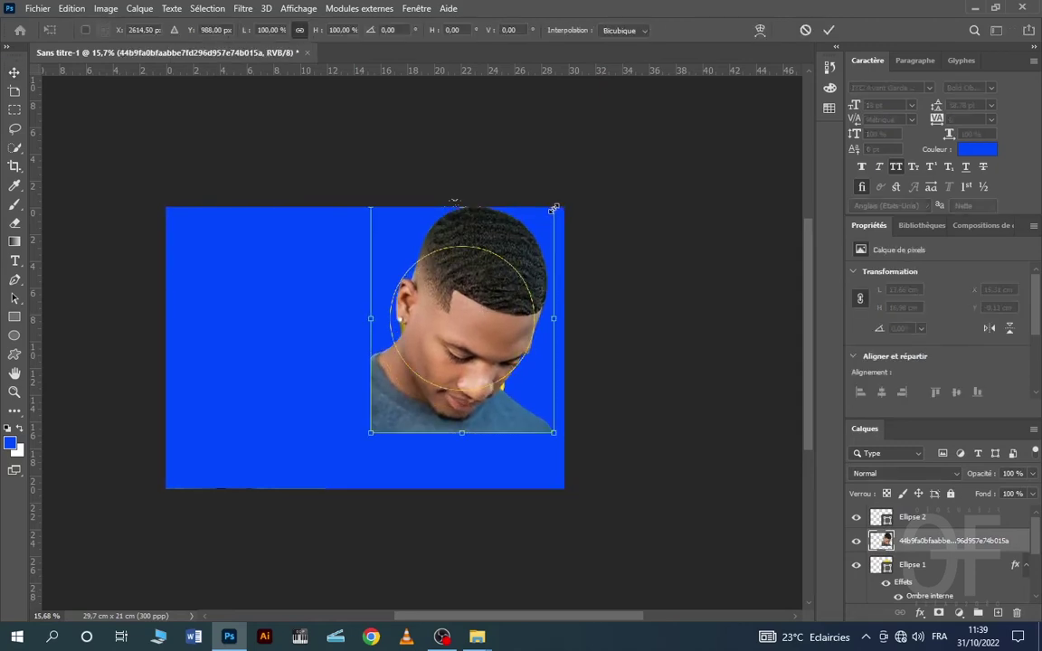
{"action": "left_click_drag", "start_coordinate": [553, 209], "coordinate": [505, 239]}
{"action": "left_click", "coordinate": [806, 30]}
{"action": "key", "text": "ctrl+t"}
{"action": "left_click_drag", "start_coordinate": [483, 282], "coordinate": [482, 294]}
{"action": "left_click", "coordinate": [827, 31]}
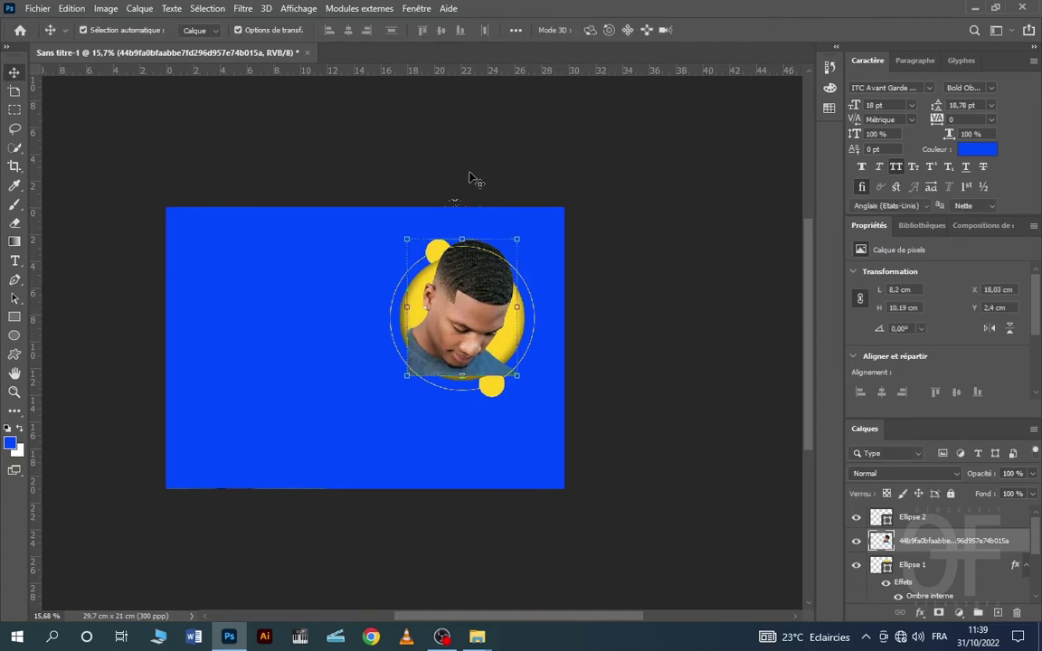
- Nudge the portrait into place inside the ring at X 17,8 cm, Y 2,79 cm
{"action": "left_click", "coordinate": [470, 284]}
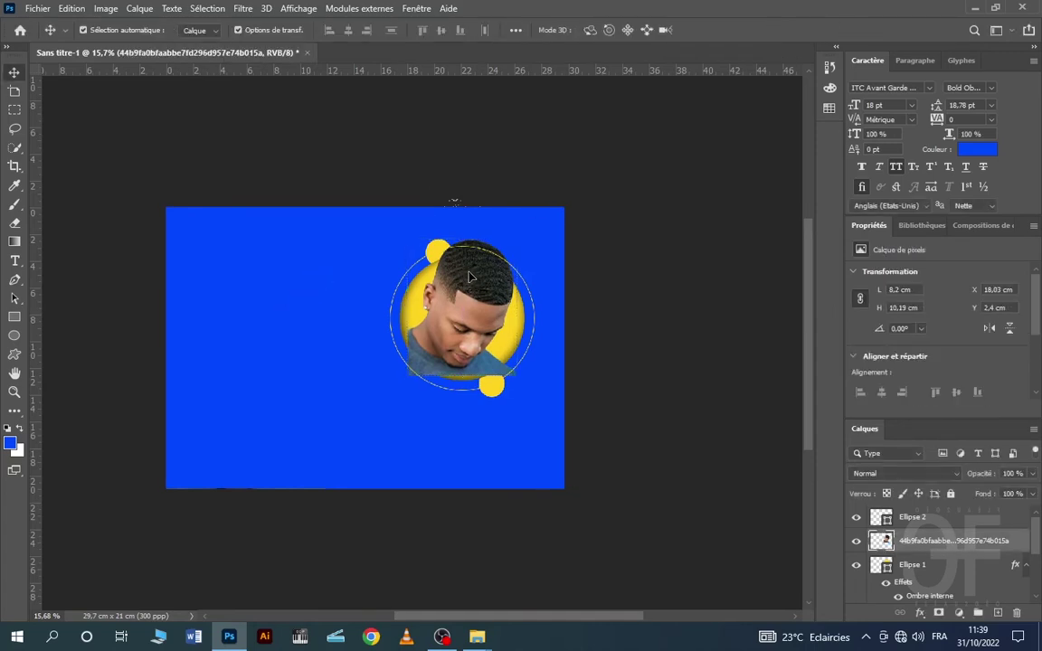
{"action": "left_click", "coordinate": [633, 273]}
{"action": "left_click", "coordinate": [418, 303]}
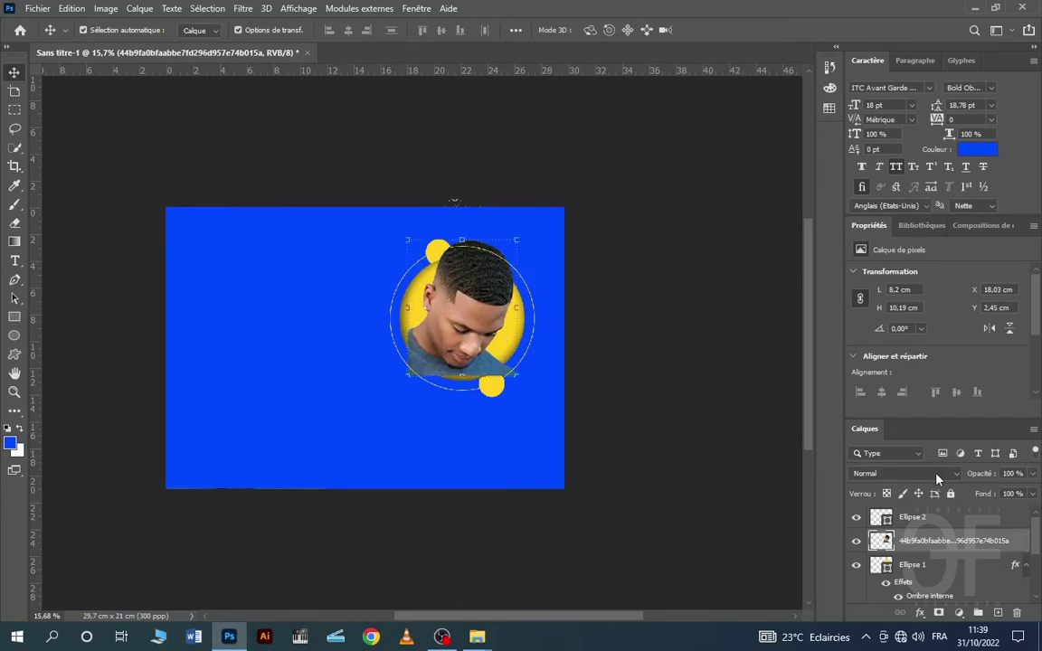
{"action": "key", "text": "Left"}
{"action": "key", "text": "Down"}
{"action": "key", "text": "Down"}
{"action": "key", "text": "Down"}
{"action": "key", "text": "Down"}
{"action": "key", "text": "Down"}
{"action": "key", "text": "Down"}
{"action": "key", "text": "Left"}
{"action": "key", "text": "Left"}
{"action": "key", "text": "Left"}
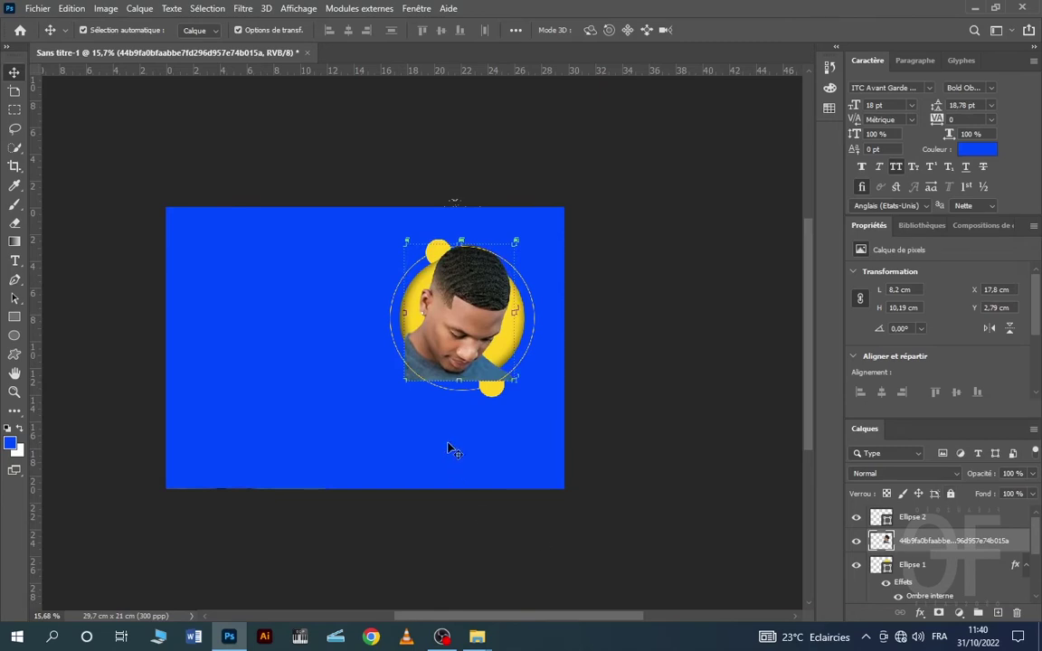
{"action": "left_click", "coordinate": [321, 400]}
{"action": "left_click", "coordinate": [484, 333]}
{"action": "left_click", "coordinate": [297, 461]}
{"action": "left_click", "coordinate": [462, 354]}
- Flip the portrait with Symétrie axe horizontal so the man faces the other way
{"action": "left_click", "coordinate": [106, 8]}
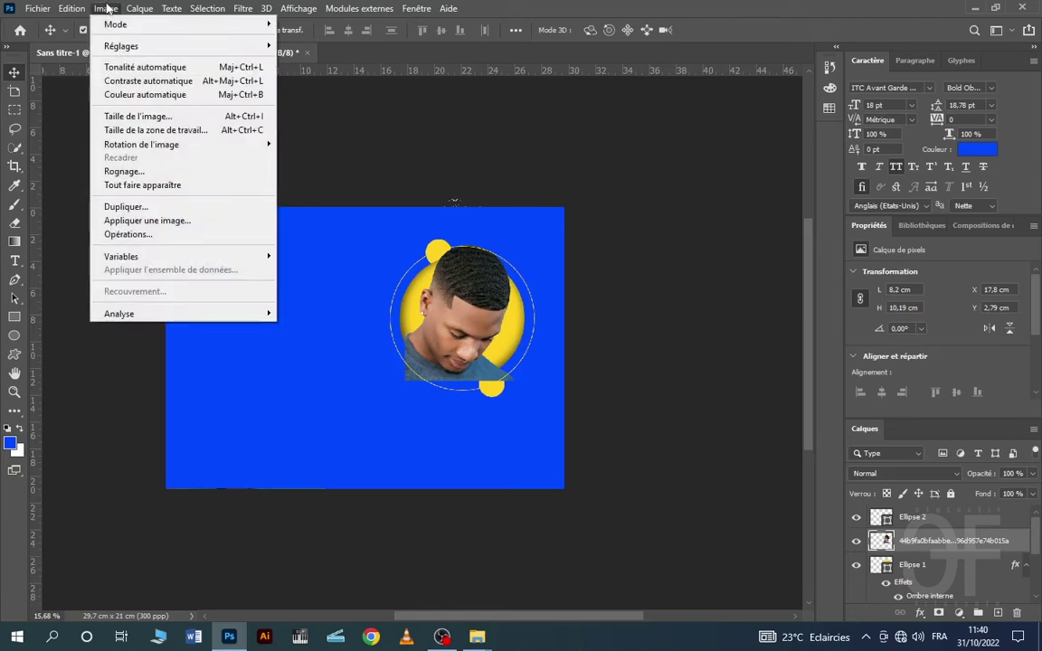
{"action": "mouse_move", "coordinate": [72, 9]}
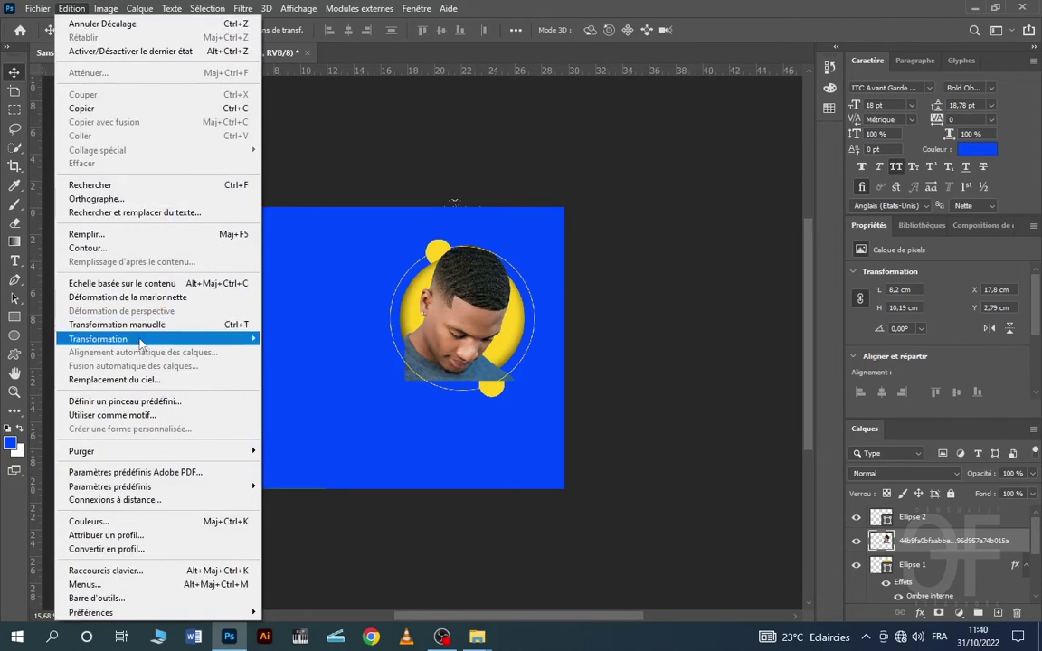
{"action": "mouse_move", "coordinate": [132, 340]}
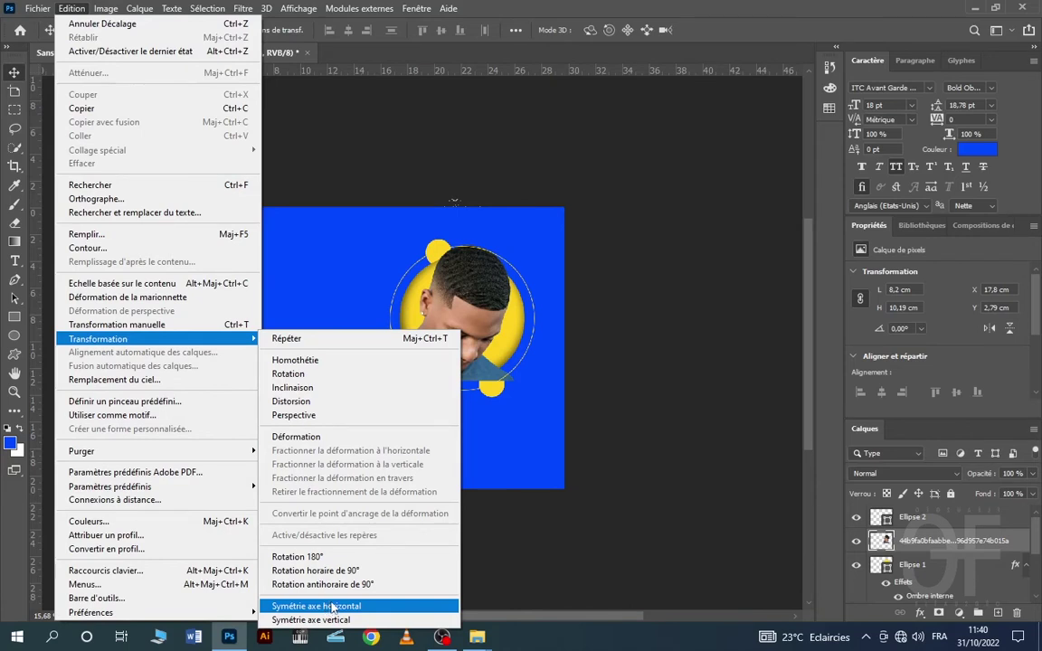
{"action": "left_click", "coordinate": [332, 609]}
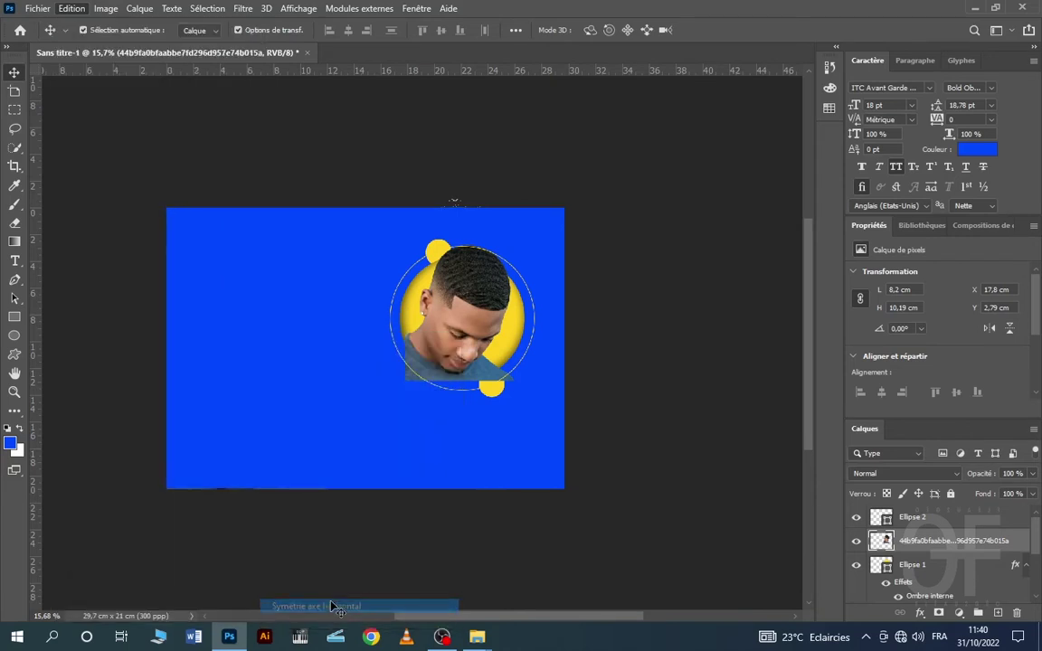
{"action": "left_click", "coordinate": [556, 228]}
- Enlarge the portrait to 116,85% (9,58 × 11,9 cm) and raise it slightly
{"action": "scroll", "coordinate": [461, 425], "scroll_direction": "up", "scroll_amount": 1}
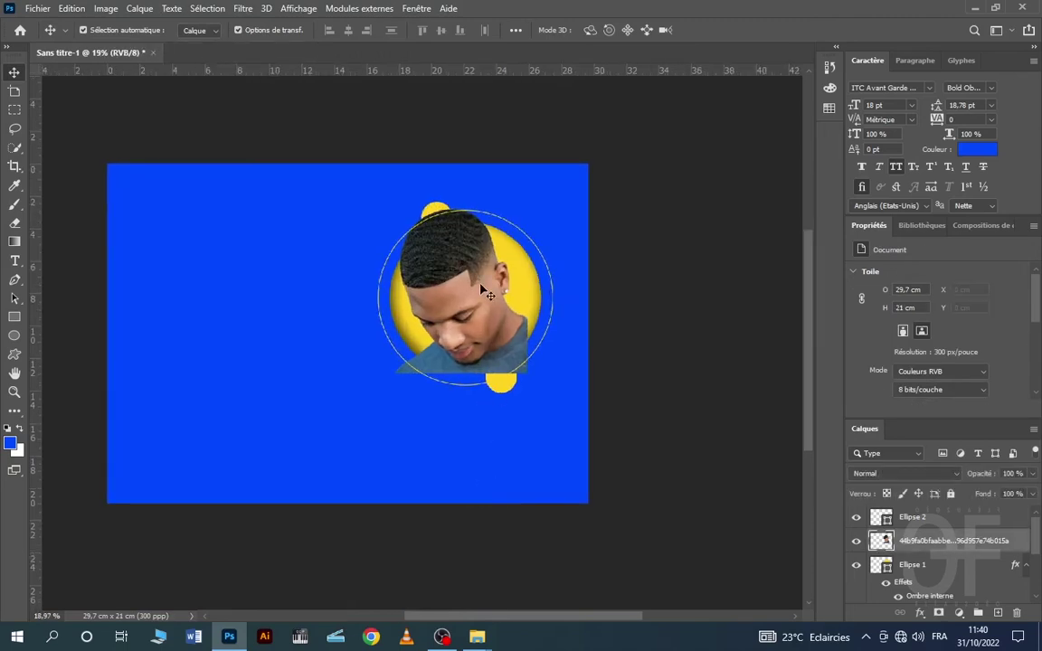
{"action": "mouse_move", "coordinate": [486, 292]}
{"action": "left_mouse_down"}
{"action": "mouse_move", "coordinate": [441, 268]}
{"action": "mouse_move", "coordinate": [473, 265]}
{"action": "mouse_move", "coordinate": [486, 291]}
{"action": "left_mouse_up"}
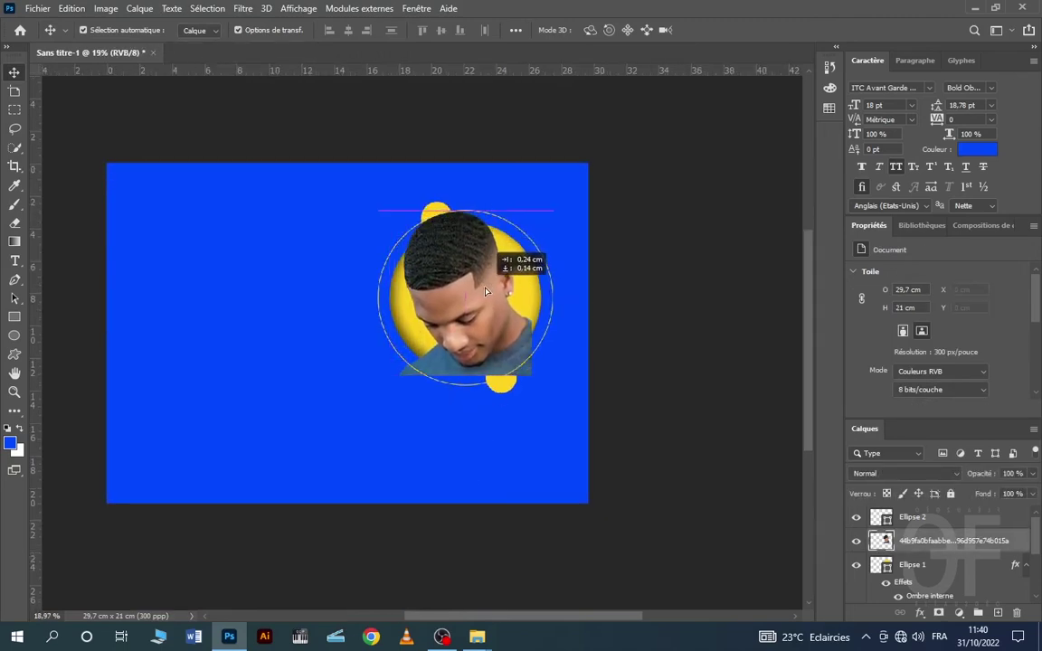
{"action": "left_click", "coordinate": [436, 259]}
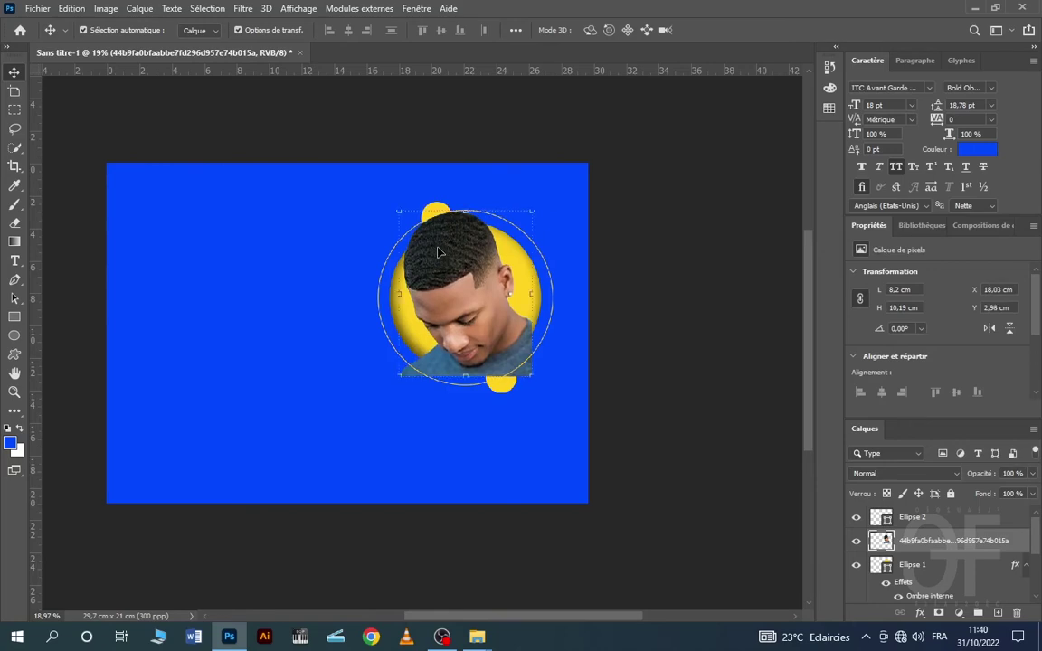
{"action": "key", "text": "ctrl+t"}
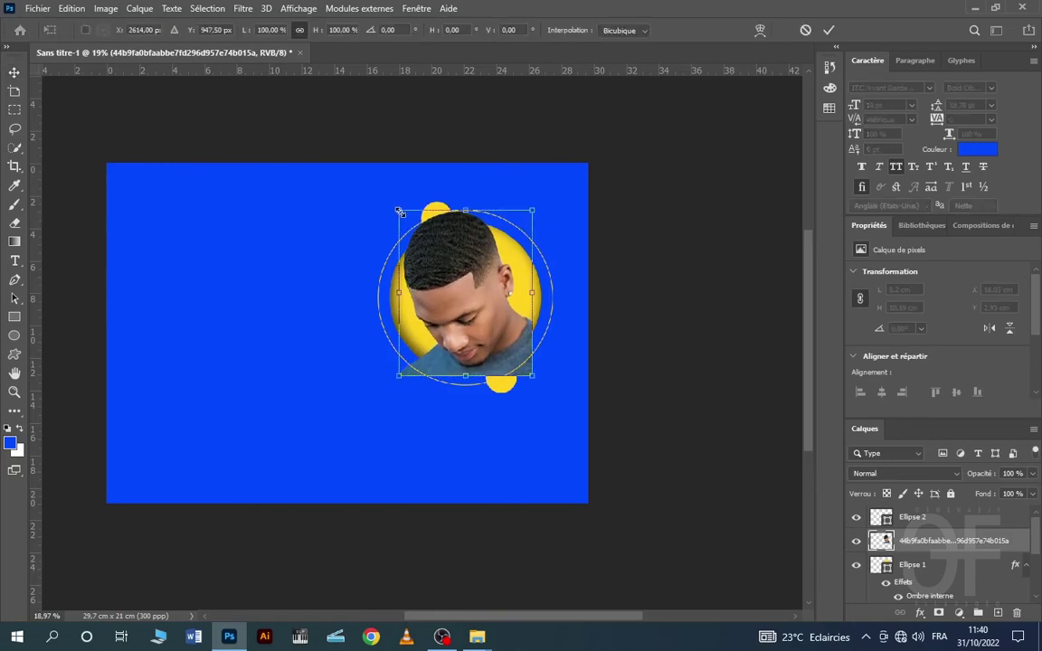
{"action": "left_click_drag", "start_coordinate": [399, 211], "coordinate": [389, 201]}
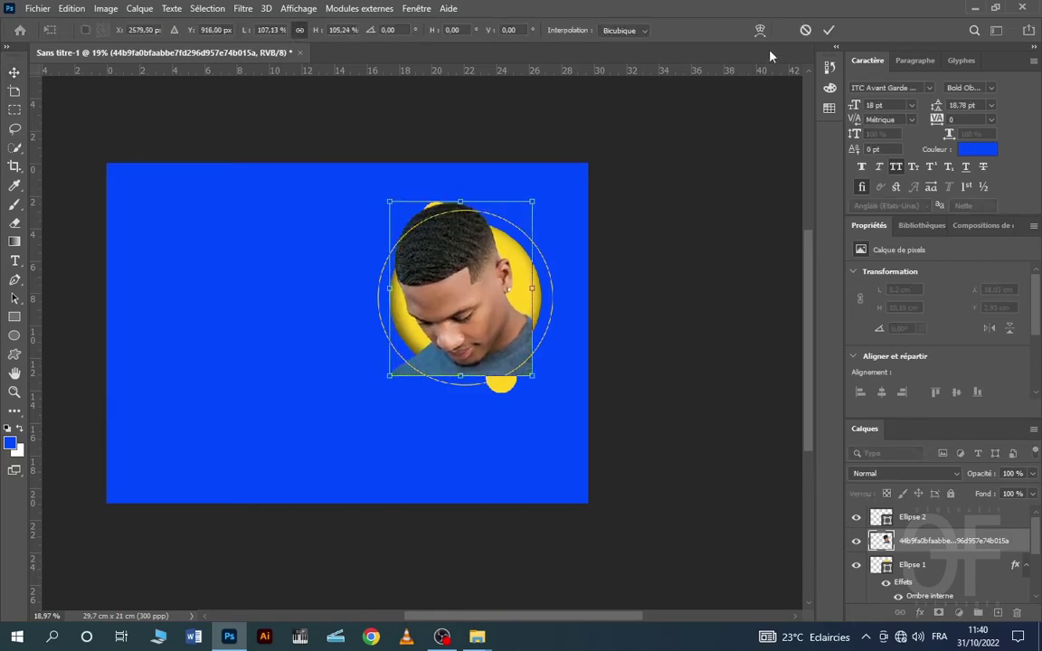
{"action": "left_click", "coordinate": [805, 31]}
{"action": "key", "text": "ctrl+t"}
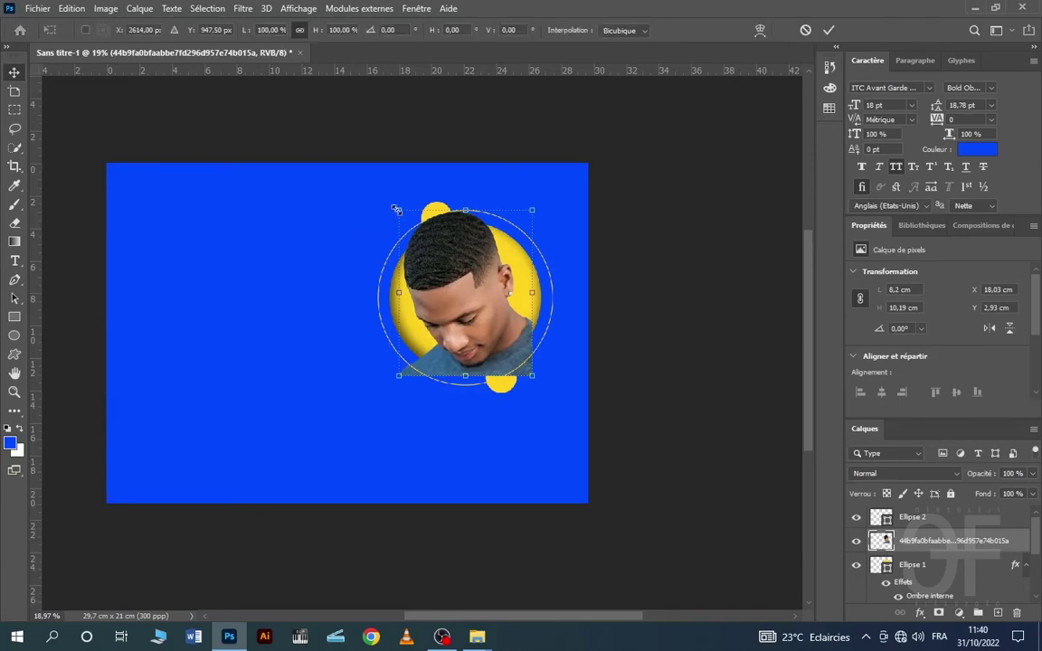
{"action": "left_click_drag", "start_coordinate": [394, 217], "coordinate": [380, 200]}
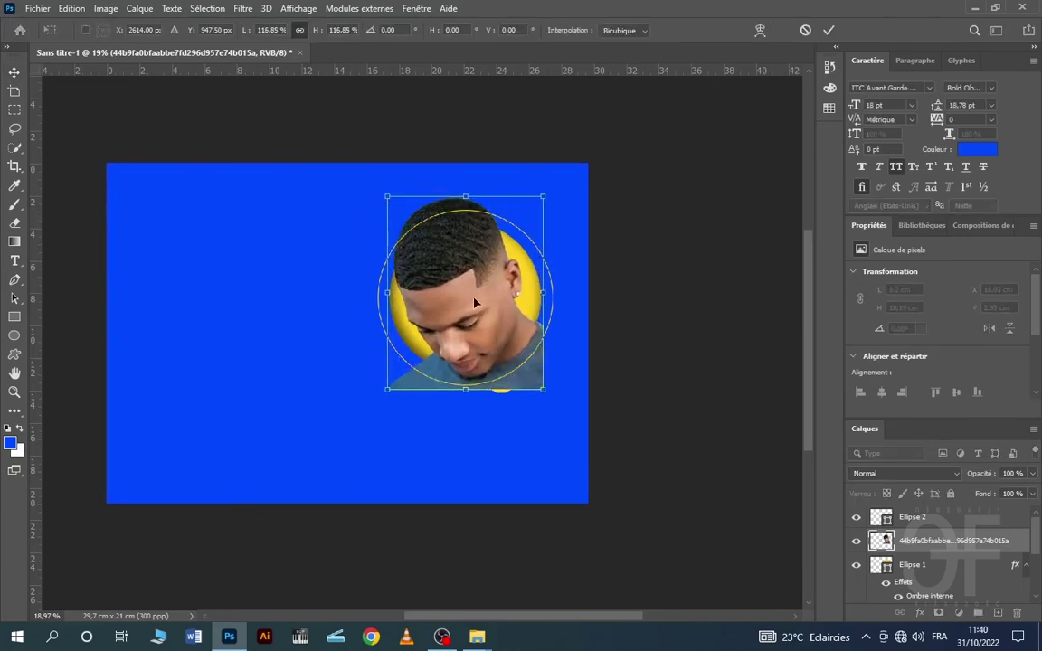
{"action": "mouse_move", "coordinate": [478, 301]}
{"action": "left_mouse_down"}
{"action": "mouse_move", "coordinate": [477, 274]}
{"action": "mouse_move", "coordinate": [477, 287]}
{"action": "left_mouse_up"}
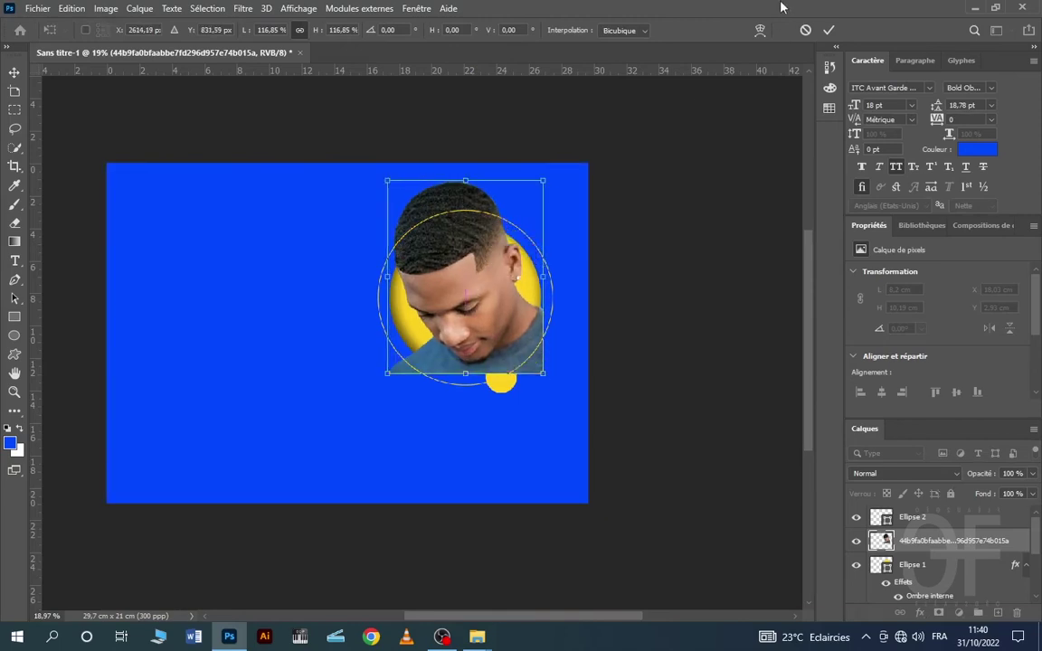
{"action": "left_click", "coordinate": [725, 147]}
- Move the portrait and Ellipse 1 layers above Ellipse 2 in the Layers panel
{"action": "left_click", "coordinate": [714, 161]}
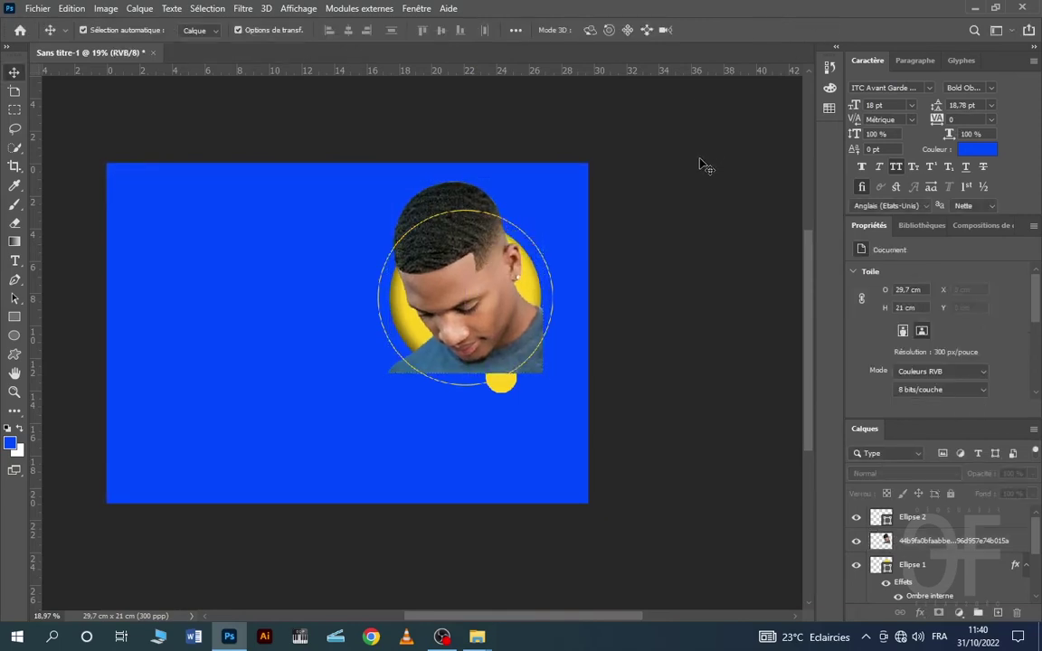
{"action": "left_click", "coordinate": [933, 543]}
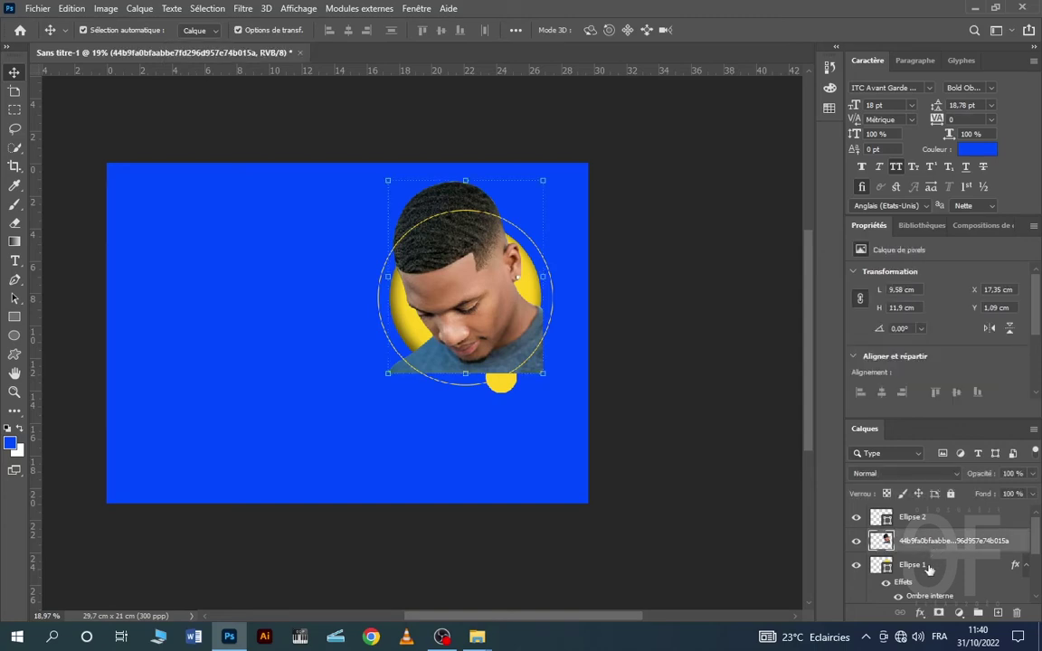
{"action": "left_click", "coordinate": [932, 565], "text": "shift"}
{"action": "left_click_drag", "start_coordinate": [934, 543], "coordinate": [930, 506]}
{"action": "left_click", "coordinate": [722, 256]}
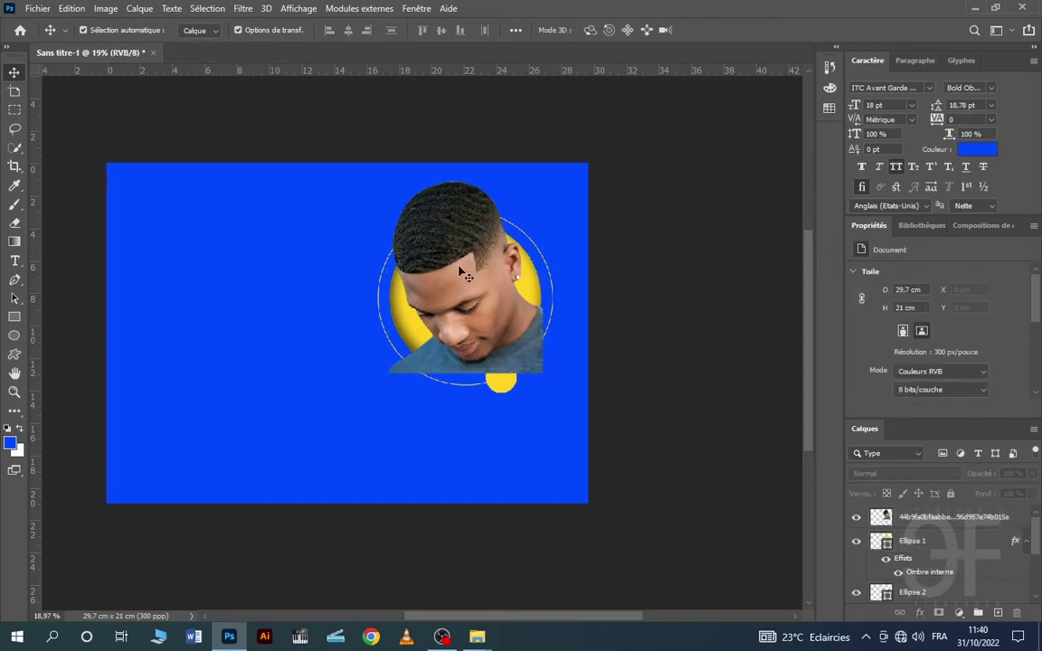
{"action": "left_click", "coordinate": [466, 276]}
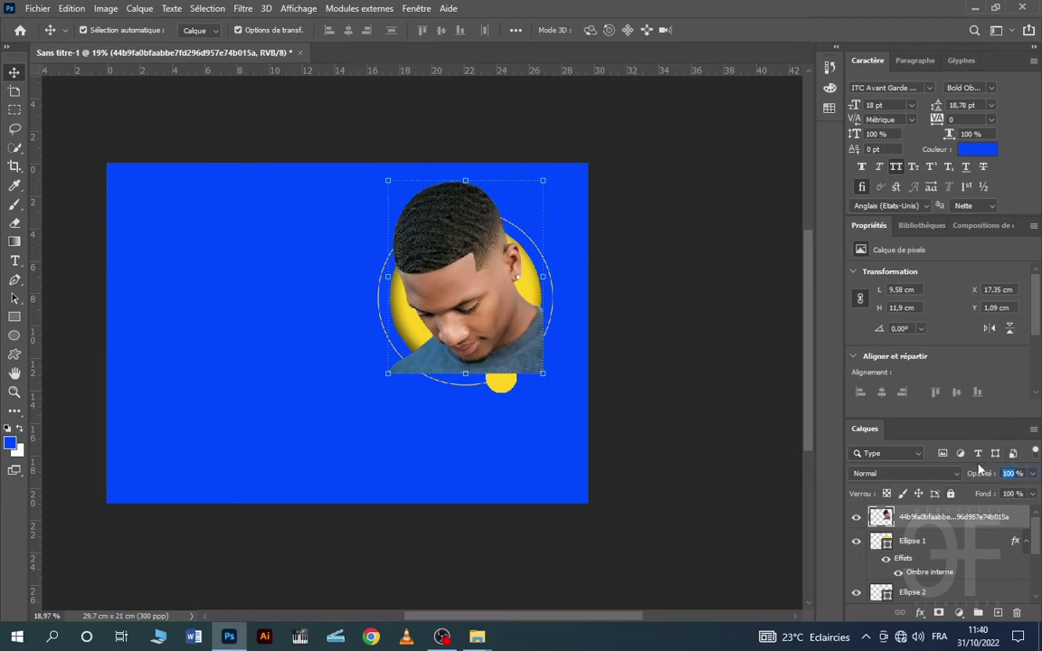
- Lower the portrait layer's opacity to 40% so the yellow sun and ring show through
{"action": "type", "text": "30"}
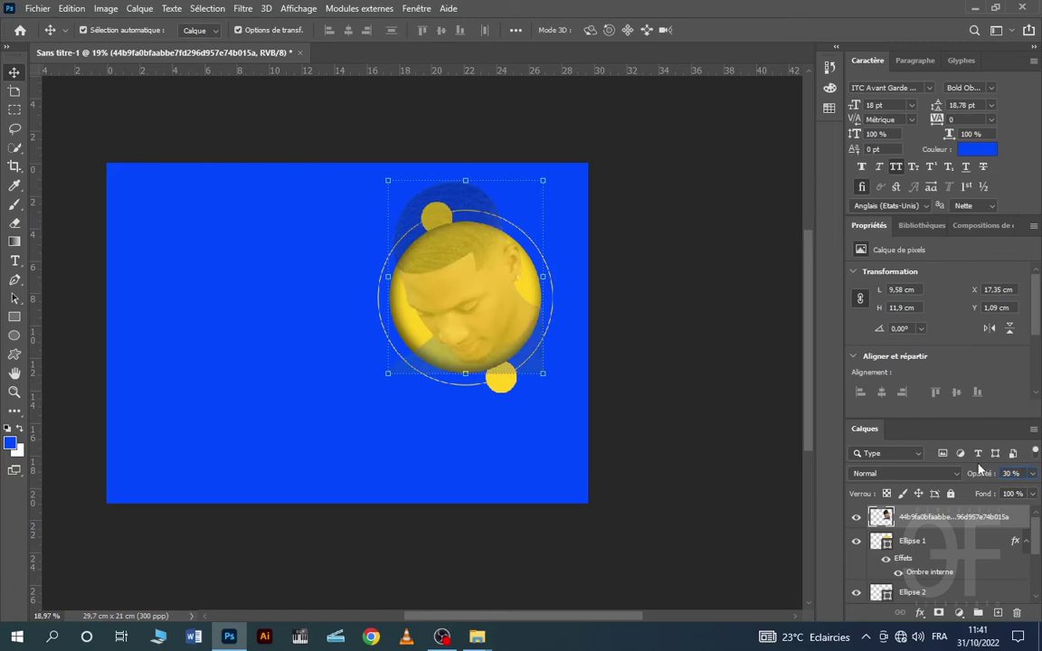
{"action": "type", "text": "40"}
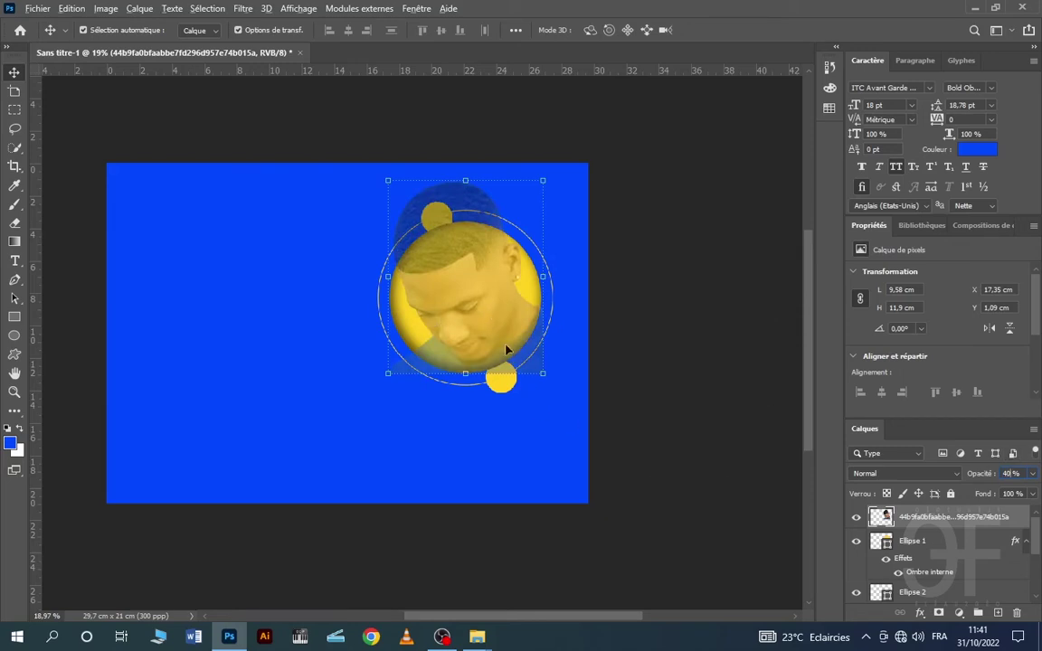
{"action": "left_click", "coordinate": [531, 453]}
{"action": "scroll", "coordinate": [456, 341], "scroll_direction": "up", "scroll_amount": 2}
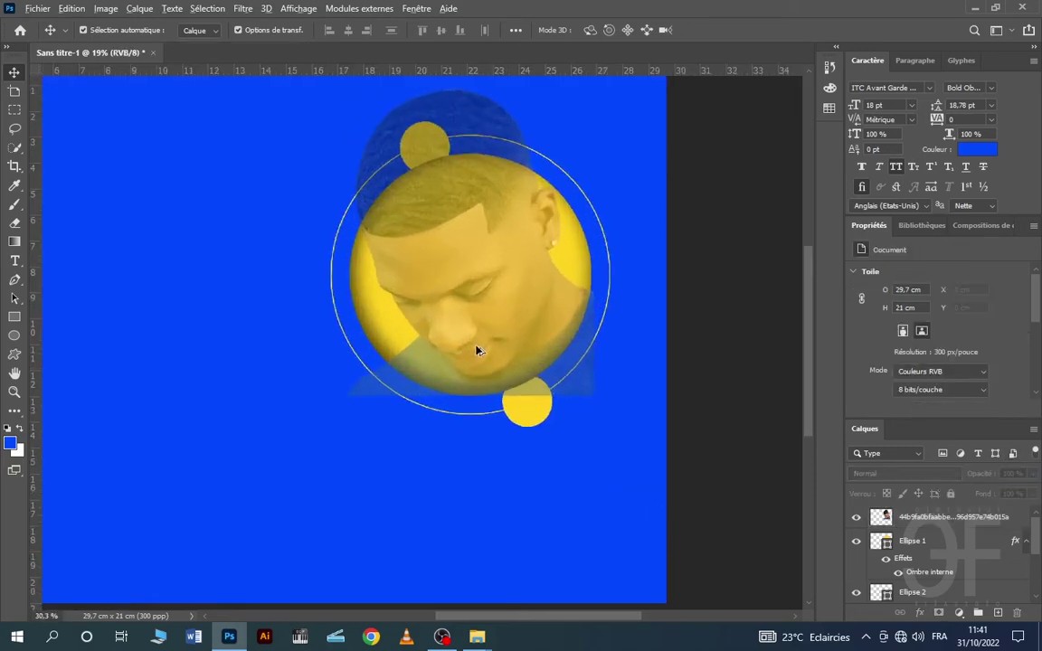
{"action": "scroll", "coordinate": [509, 355], "scroll_direction": "up", "scroll_amount": 2}
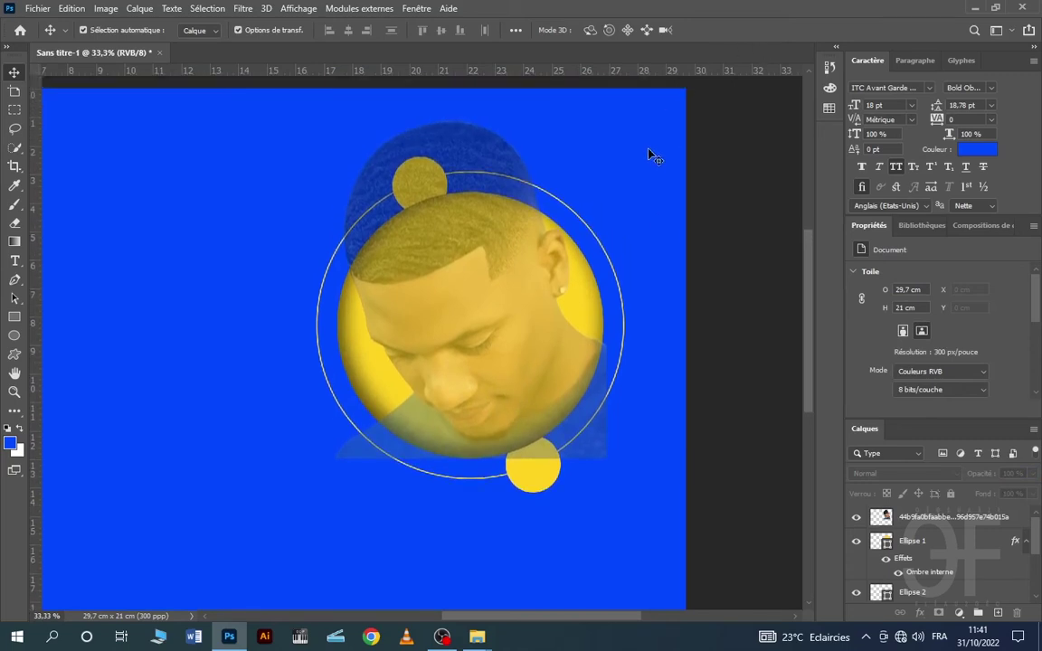
{"action": "scroll", "coordinate": [503, 319], "scroll_direction": "up", "scroll_amount": 2}
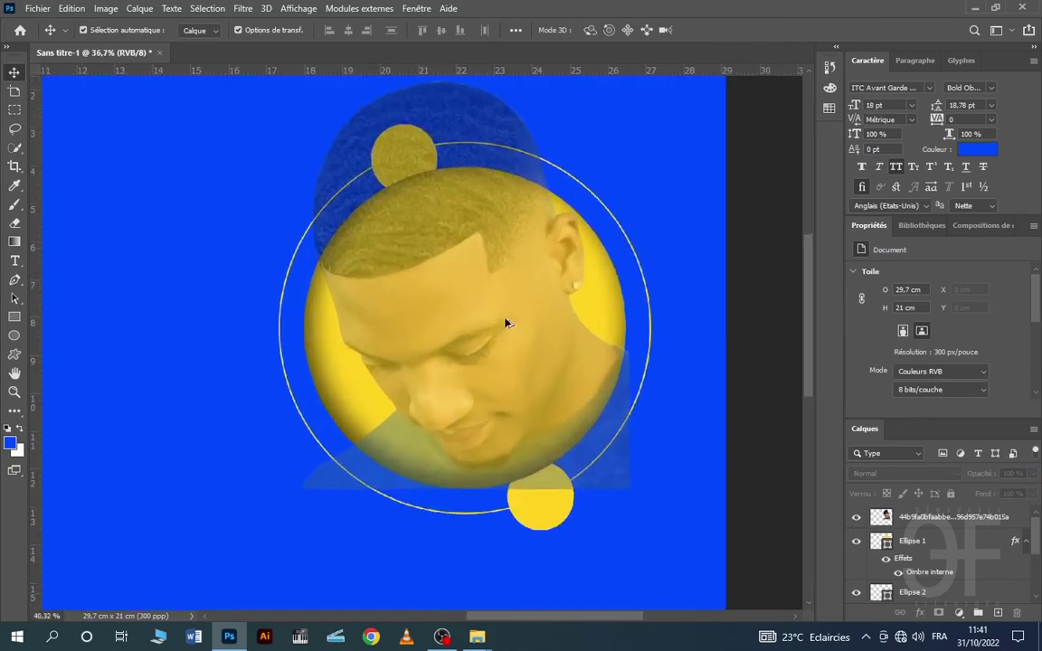
{"action": "left_click", "coordinate": [16, 280]}
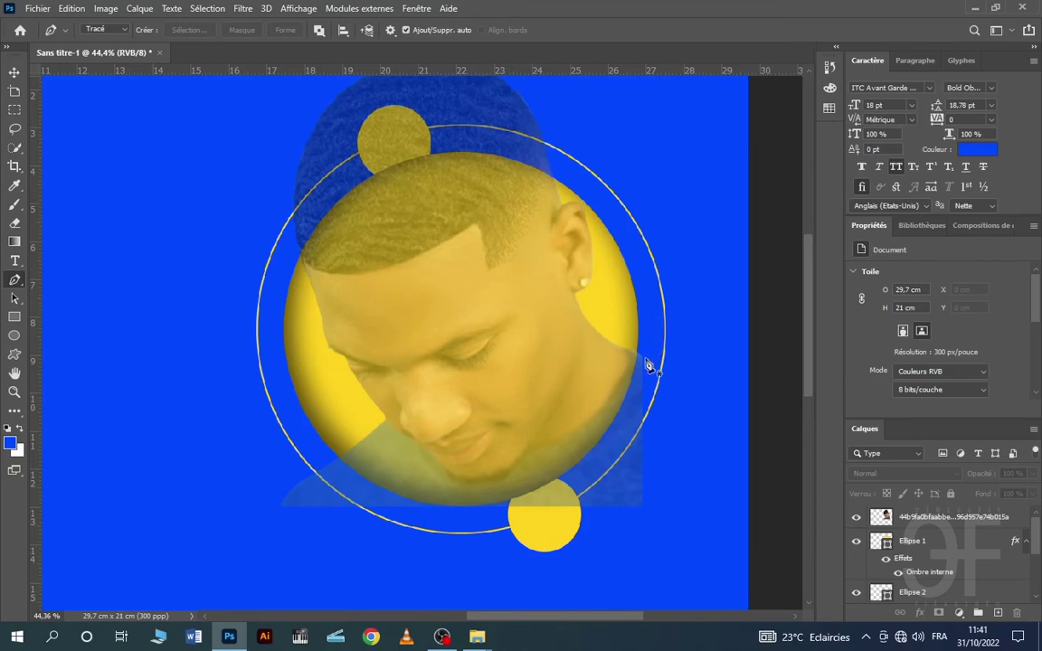
- Place Pen anchors from the sun's lower-left edge along its bottom up to the portrait's neck
{"action": "scroll", "coordinate": [344, 489], "scroll_direction": "up", "scroll_amount": 2}
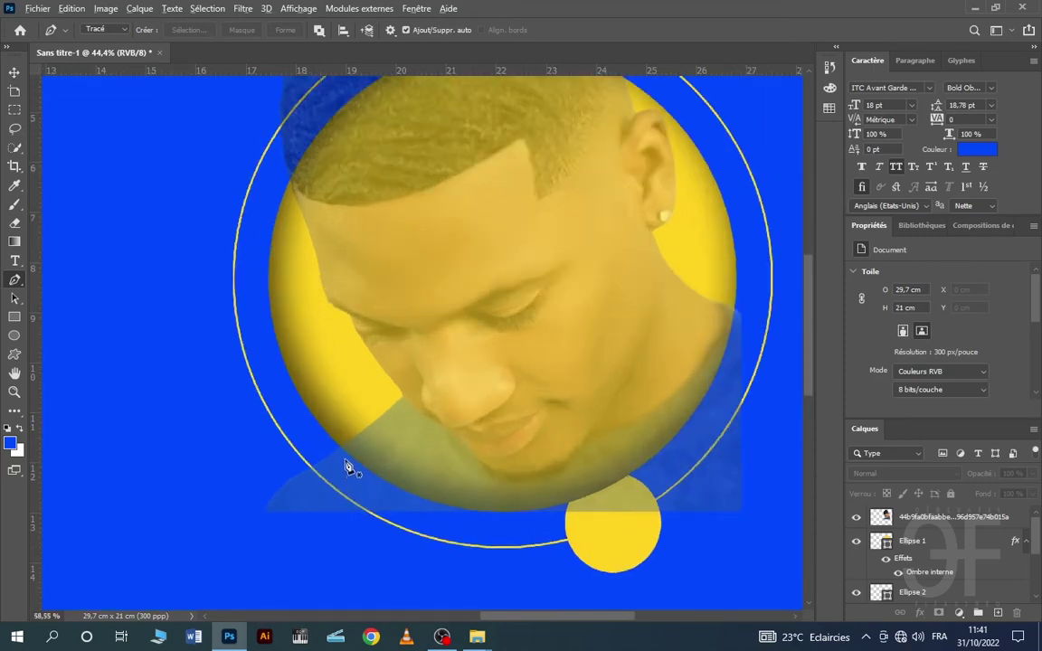
{"action": "scroll", "coordinate": [344, 466], "scroll_direction": "up", "scroll_amount": 2}
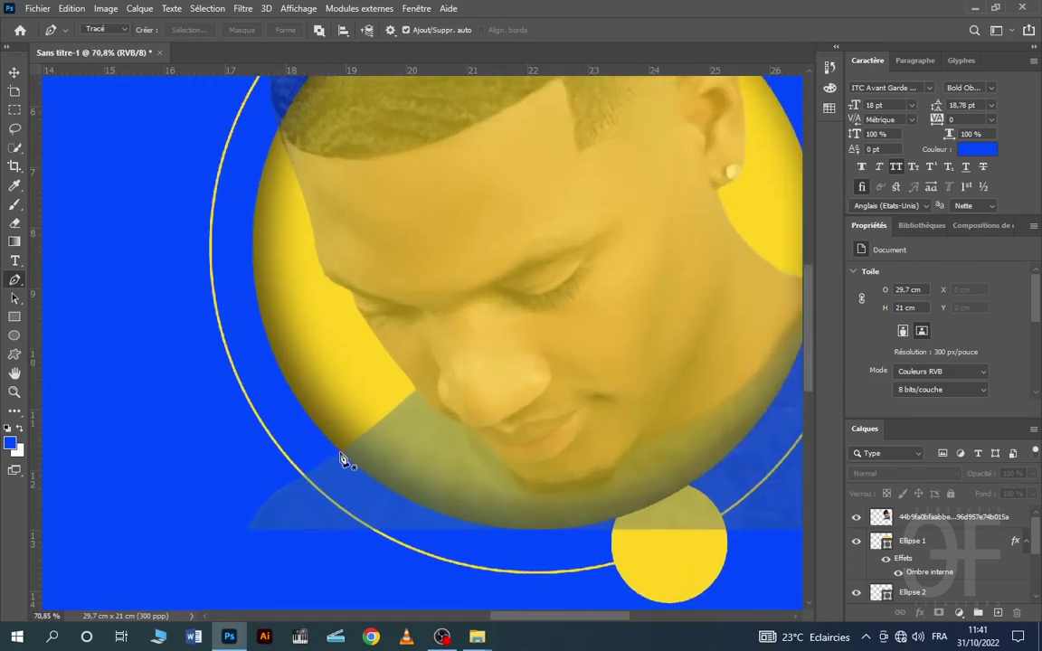
{"action": "left_click", "coordinate": [342, 458]}
{"action": "scroll", "coordinate": [530, 552], "scroll_direction": "up", "scroll_amount": 2}
{"action": "scroll", "coordinate": [496, 536], "scroll_direction": "up", "scroll_amount": 2}
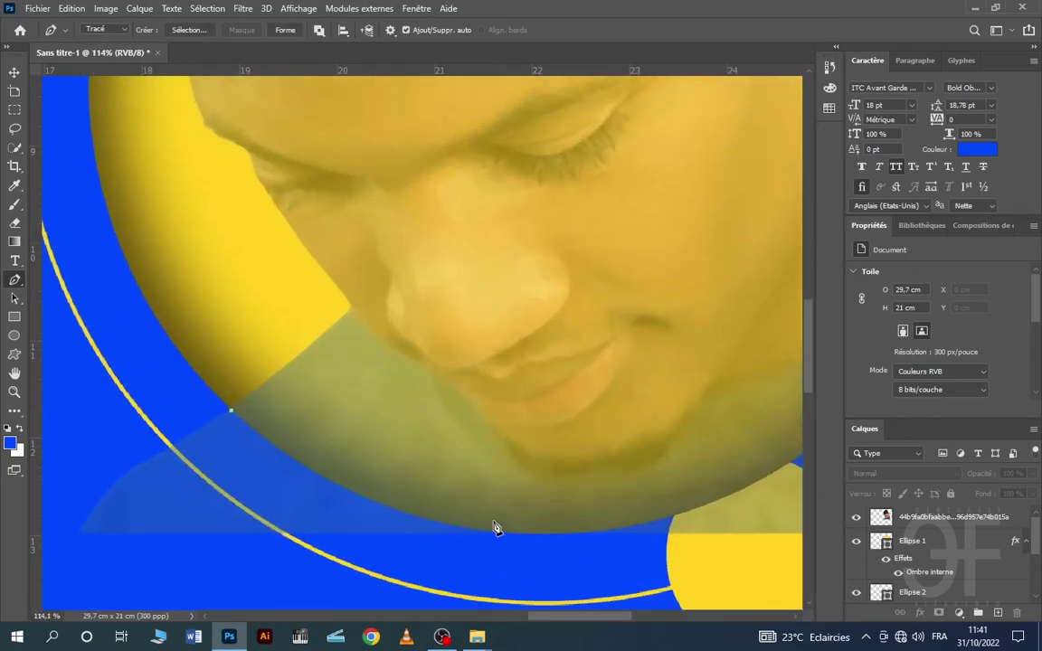
{"action": "left_click_drag", "start_coordinate": [489, 534], "coordinate": [510, 547]}
{"action": "scroll", "coordinate": [488, 534], "scroll_direction": "down", "scroll_amount": 5}
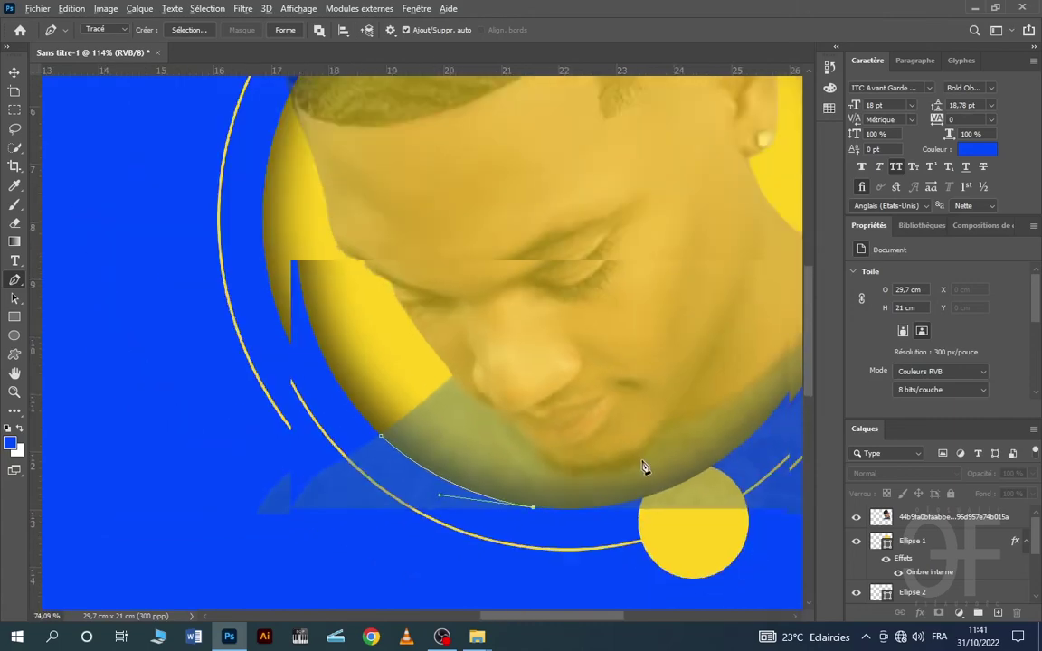
{"action": "scroll", "coordinate": [749, 412], "scroll_direction": "up", "scroll_amount": 5}
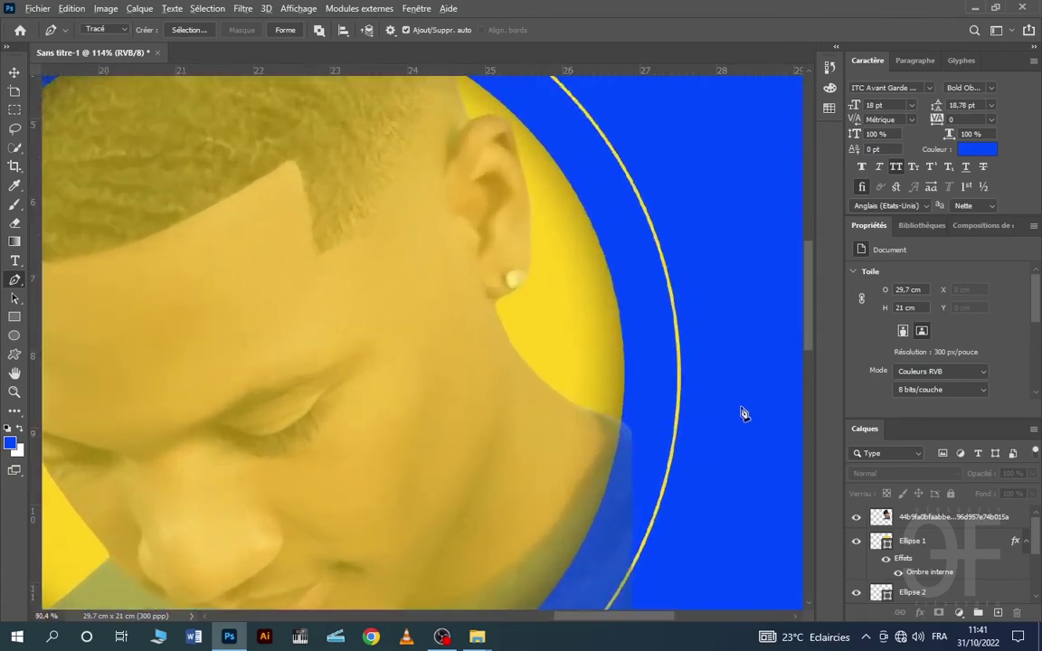
{"action": "scroll", "coordinate": [351, 407], "scroll_direction": "down", "scroll_amount": 8}
{"action": "scroll", "coordinate": [277, 494], "scroll_direction": "up", "scroll_amount": 4}
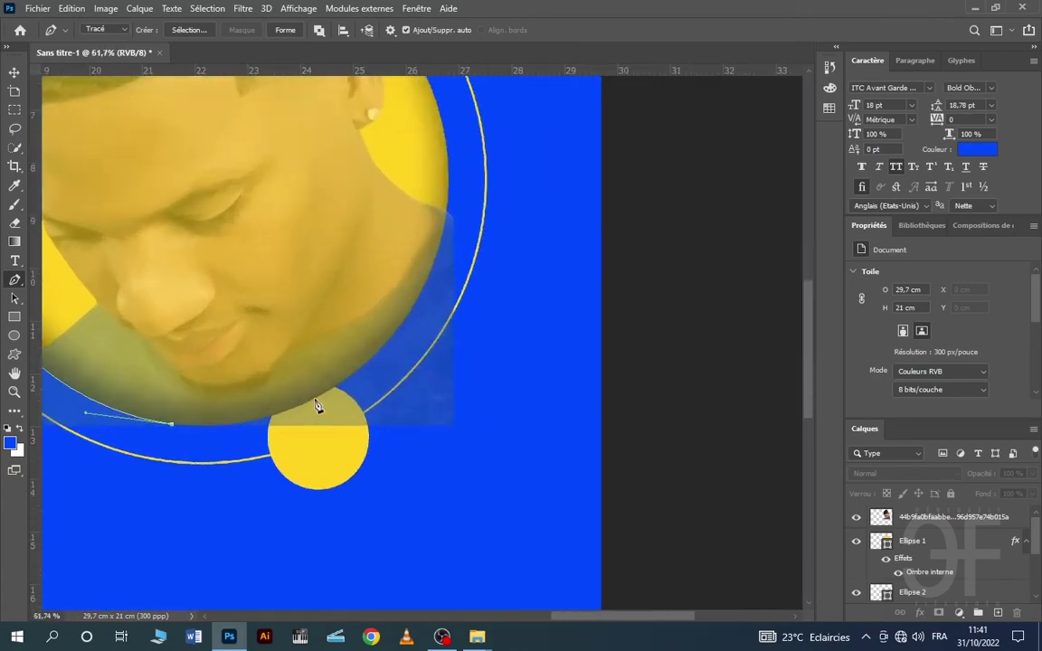
{"action": "mouse_move", "coordinate": [322, 398]}
{"action": "left_mouse_down"}
{"action": "mouse_move", "coordinate": [409, 348]}
{"action": "mouse_move", "coordinate": [319, 395]}
{"action": "left_mouse_up"}
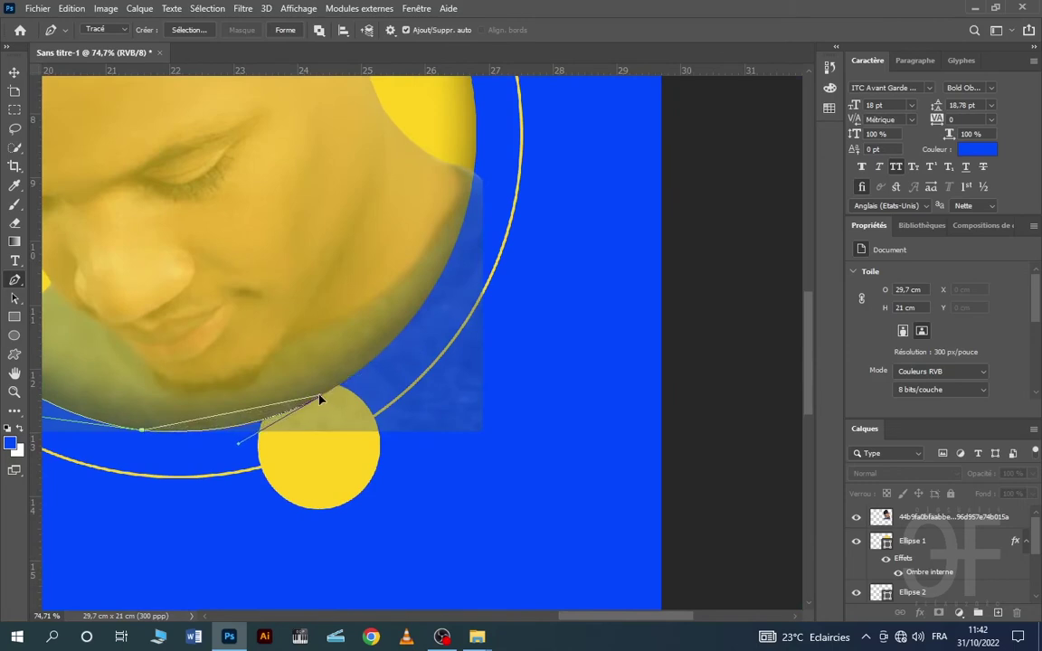
{"action": "left_click_drag", "start_coordinate": [473, 172], "coordinate": [477, 285]}
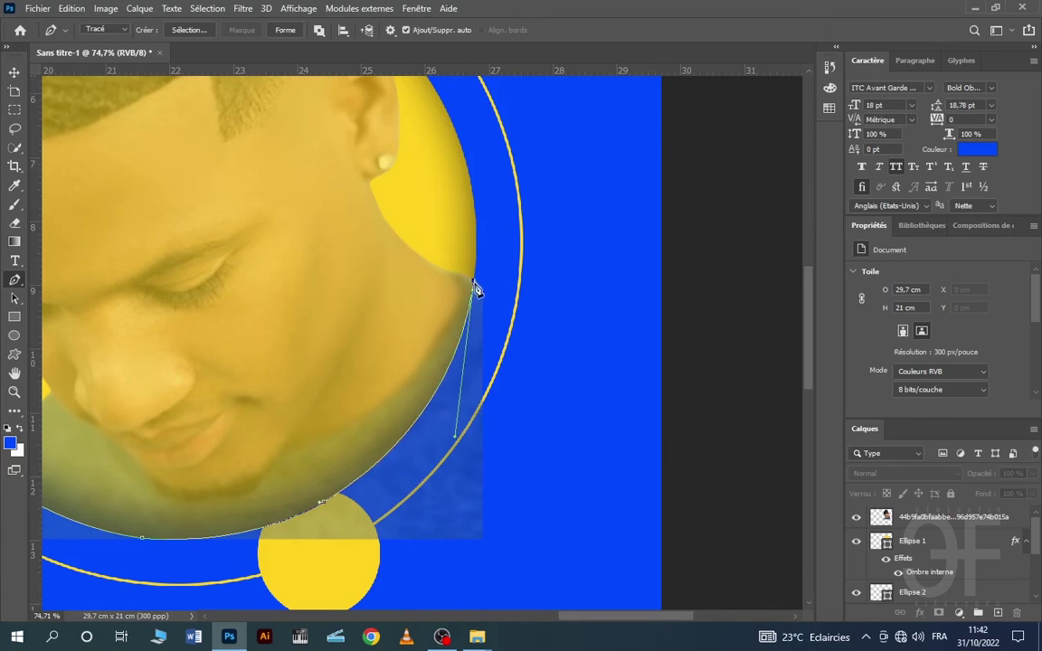
{"action": "scroll", "coordinate": [477, 294], "scroll_direction": "down", "scroll_amount": 5}
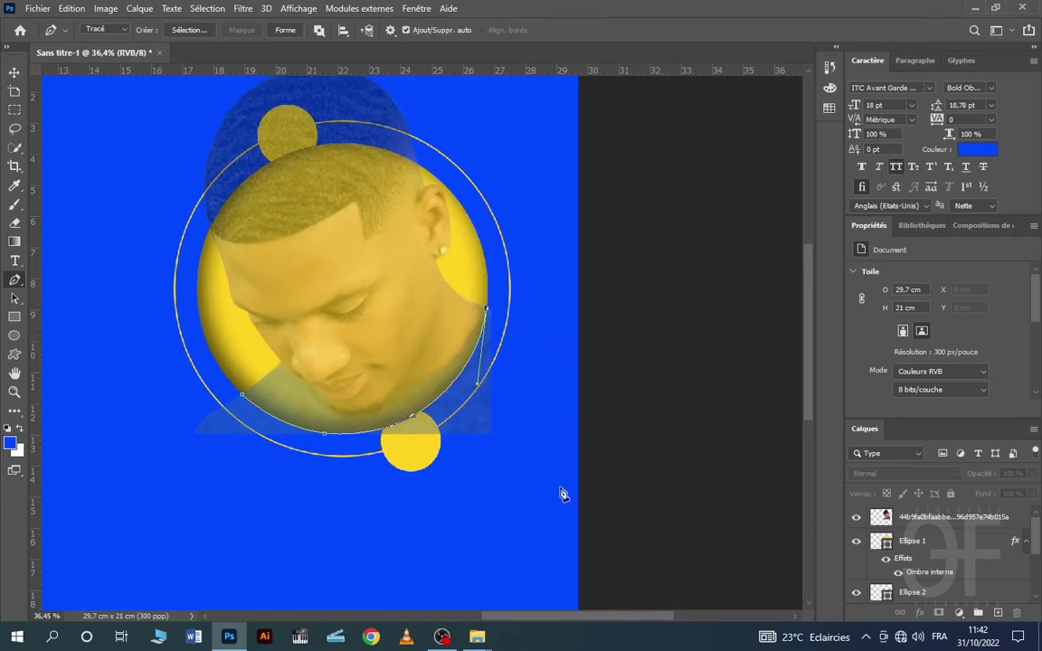
- Close the path below the circle, make it a selection, and delete the portrait's shoulders
{"action": "left_click", "coordinate": [272, 540]}
{"action": "left_click", "coordinate": [109, 480]}
{"action": "key", "text": "ctrl+Return"}
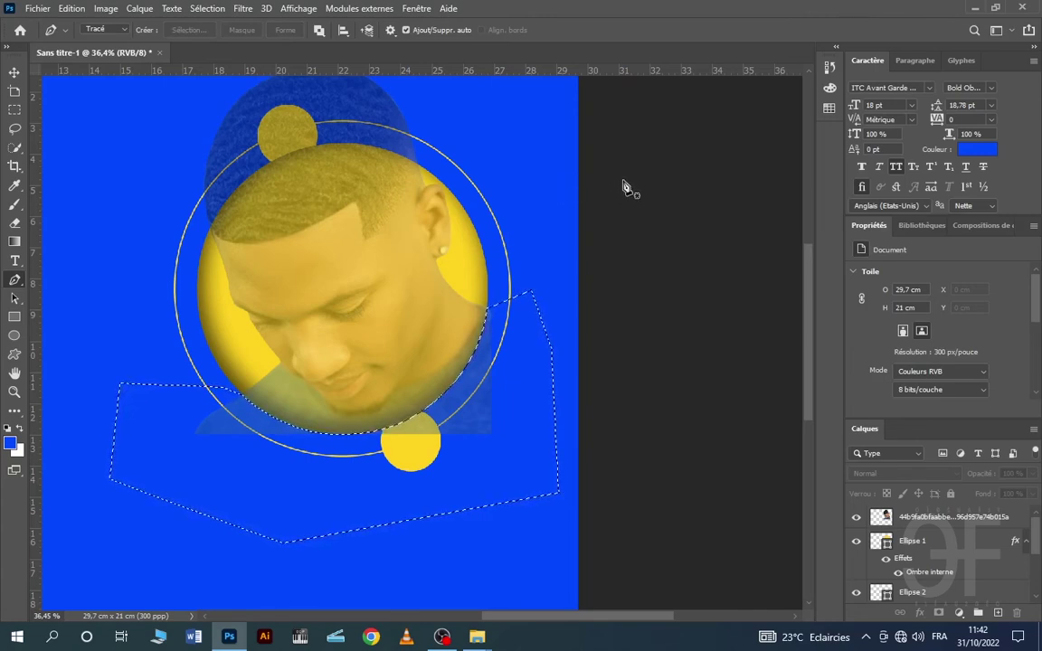
{"action": "left_click", "coordinate": [914, 519]}
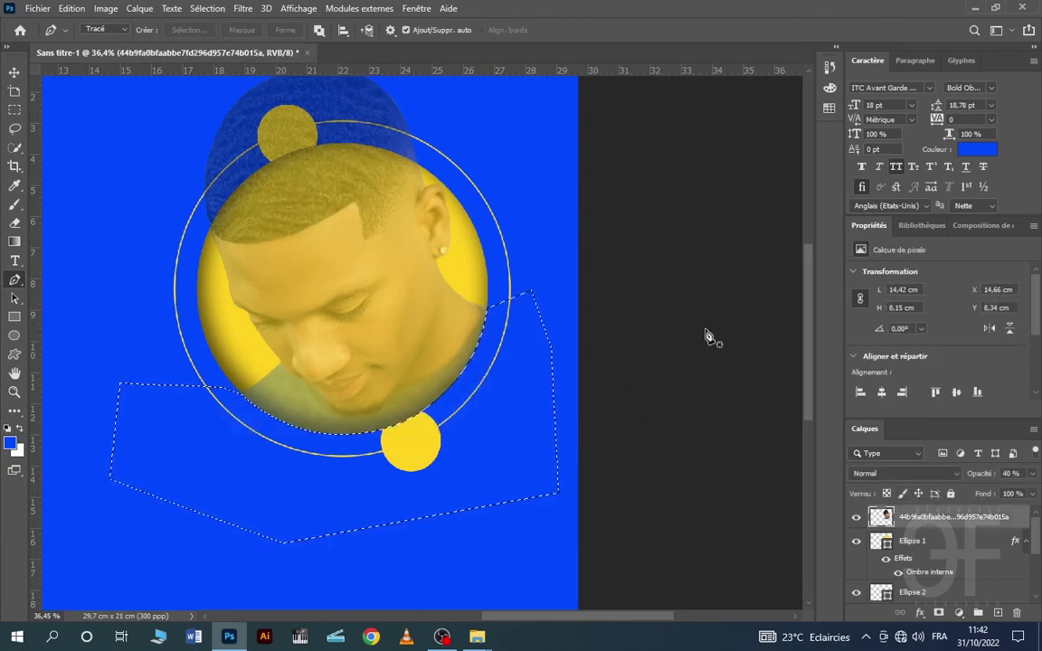
{"action": "key", "text": "ctrl+d"}
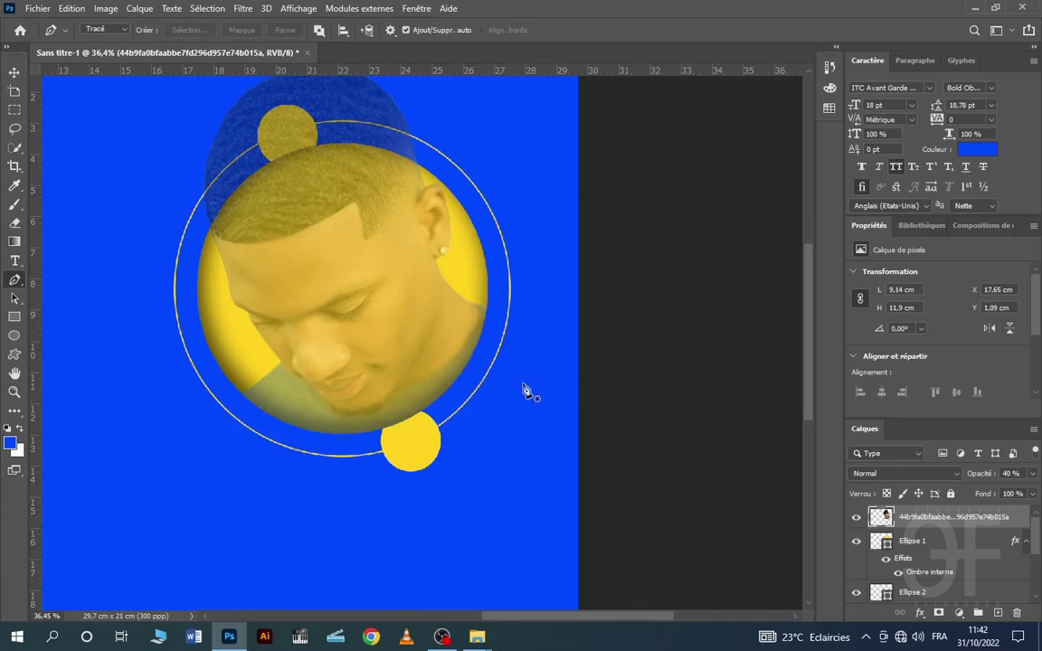
- Restore the portrait layer's opacity to 100% and deselect it
{"action": "scroll", "coordinate": [508, 387], "scroll_direction": "down", "scroll_amount": 5}
{"action": "left_click", "coordinate": [14, 72]}
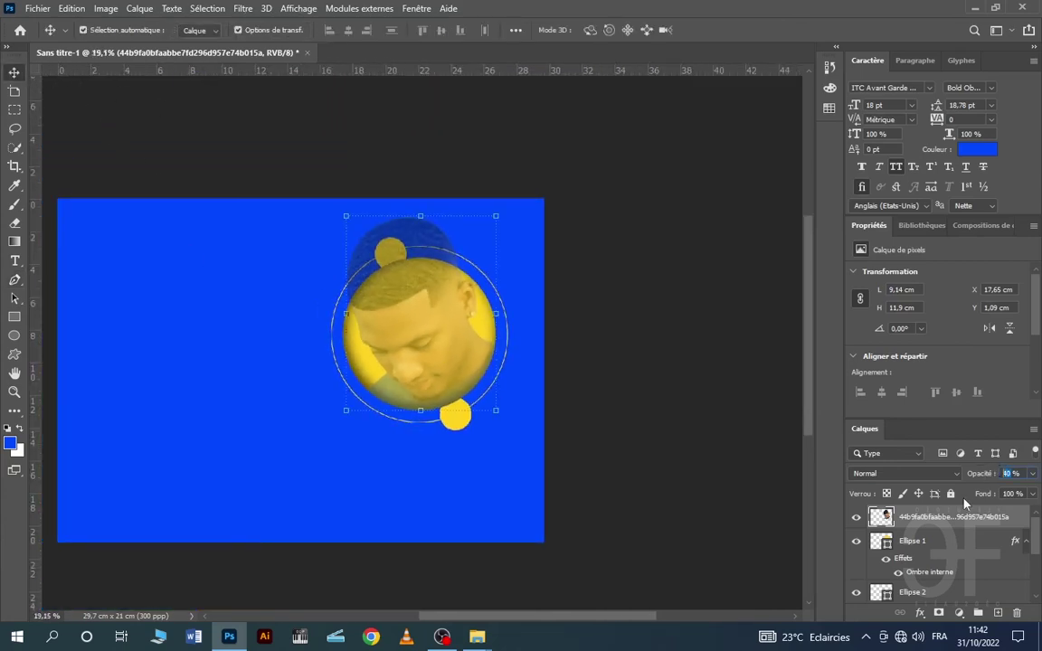
{"action": "type", "text": "100"}
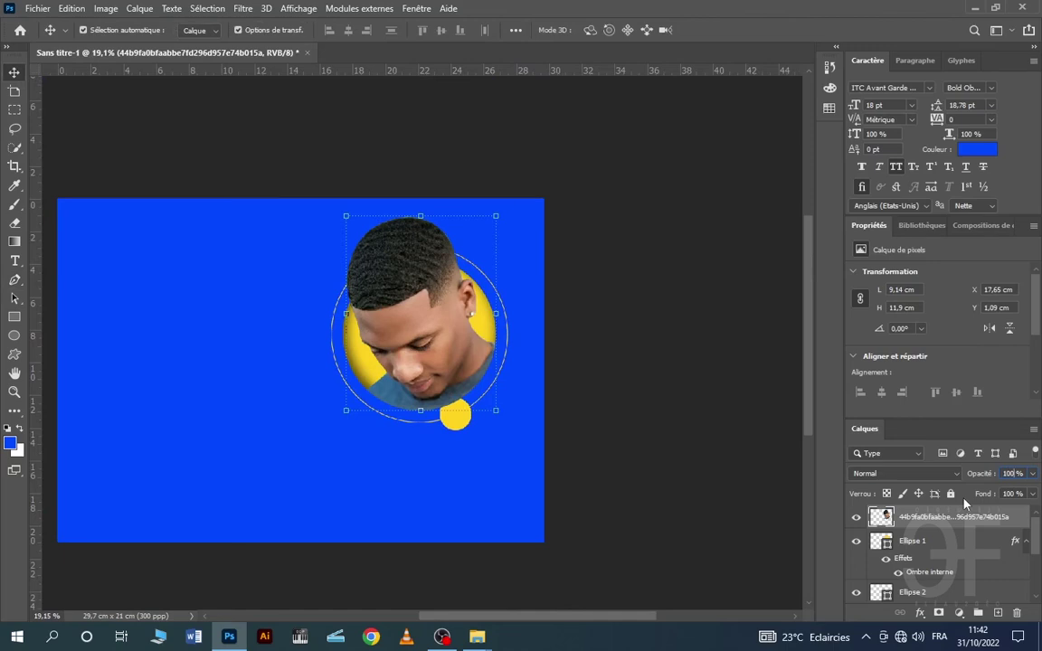
{"action": "left_click", "coordinate": [194, 274]}
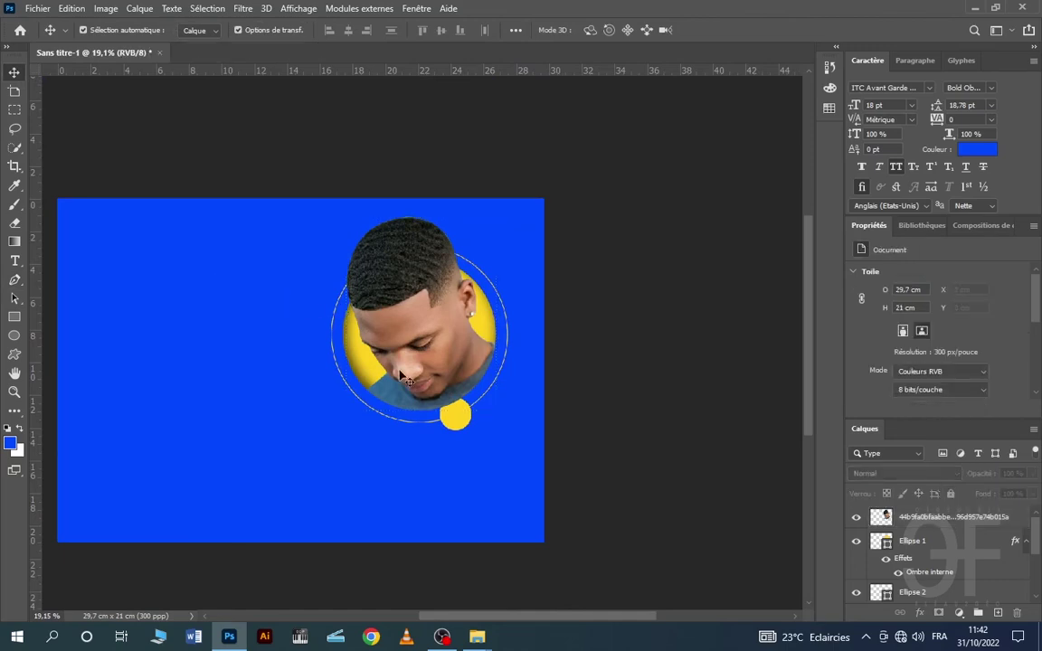
- Shift the portrait together with its circles to the left
{"action": "scroll", "coordinate": [449, 391], "scroll_direction": "up", "scroll_amount": 4}
{"action": "scroll", "coordinate": [457, 391], "scroll_direction": "up", "scroll_amount": 1}
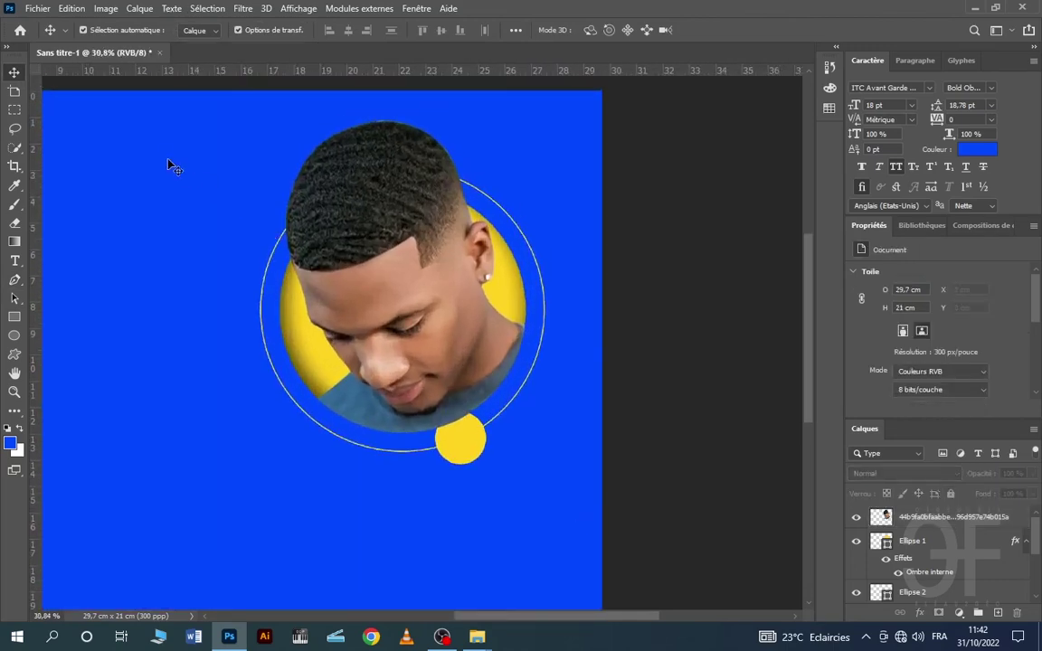
{"action": "left_click_drag", "start_coordinate": [172, 138], "coordinate": [549, 490]}
{"action": "left_click_drag", "start_coordinate": [439, 306], "coordinate": [355, 308]}
{"action": "left_click", "coordinate": [536, 288]}
- Move the small yellow dot Ellipse 3 onto the ring's left edge
{"action": "scroll", "coordinate": [237, 331], "scroll_direction": "down", "scroll_amount": 5}
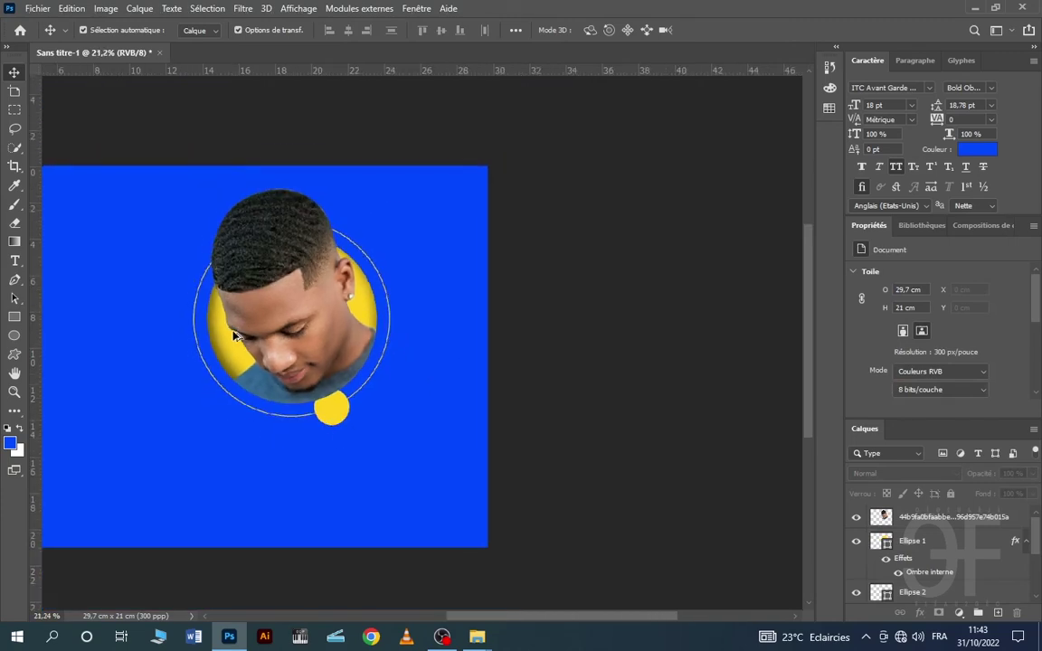
{"action": "left_click", "coordinate": [936, 549]}
{"action": "left_click", "coordinate": [921, 590]}
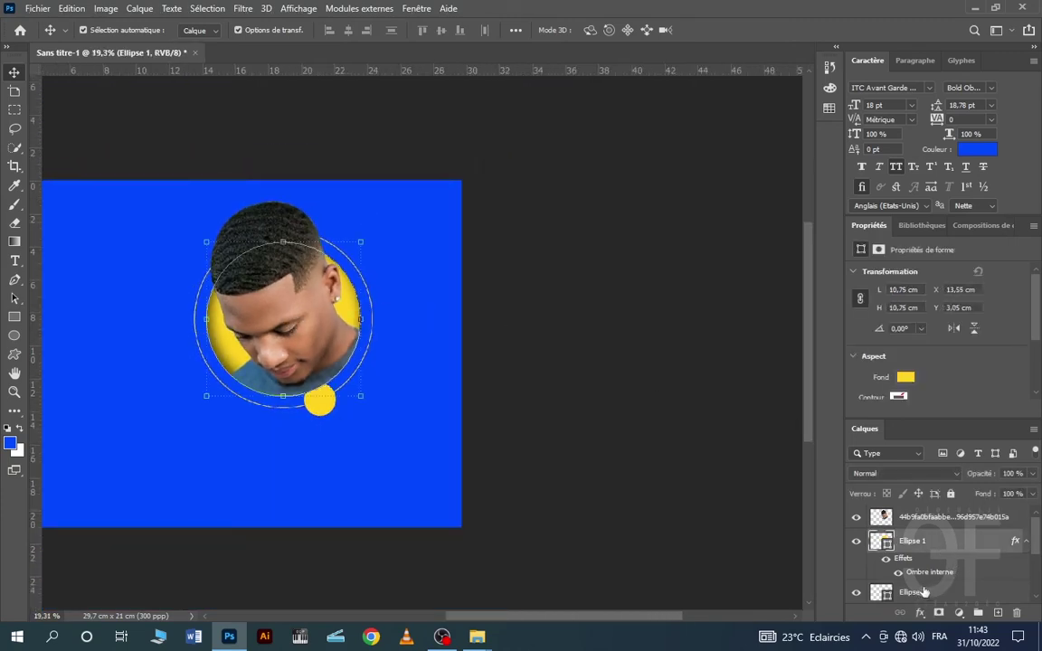
{"action": "scroll", "coordinate": [927, 566], "scroll_direction": "down", "scroll_amount": 3}
{"action": "left_click", "coordinate": [934, 546]}
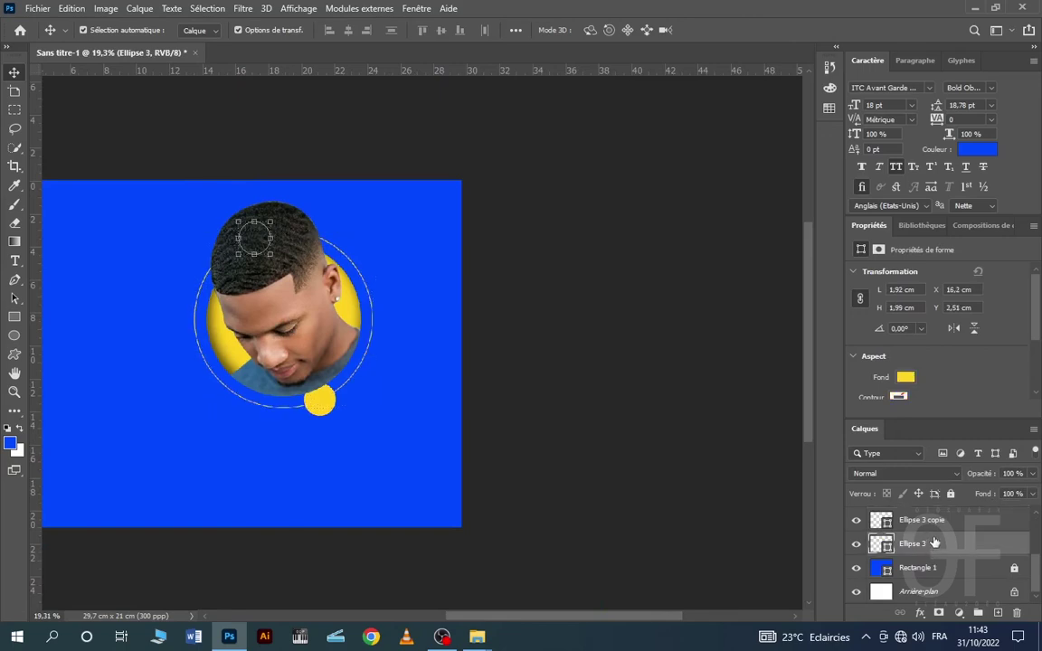
{"action": "key", "text": "shift+Left"}
{"action": "key", "text": "shift+Left"}
{"action": "key", "text": "shift+Left"}
{"action": "key", "text": "shift+Left"}
{"action": "key", "text": "shift+Left"}
{"action": "key", "text": "shift+Left"}
{"action": "key", "text": "shift+Left"}
{"action": "key", "text": "shift+Left"}
{"action": "key", "text": "shift+Left"}
{"action": "key", "text": "shift+Left"}
{"action": "key", "text": "shift+Left"}
{"action": "key", "text": "shift+Left"}
{"action": "key", "text": "shift+Left"}
{"action": "key", "text": "shift+Left"}
{"action": "key", "text": "shift+Left"}
{"action": "key", "text": "shift+Left"}
{"action": "key", "text": "shift+Left"}
{"action": "key", "text": "shift+Left"}
{"action": "key", "text": "shift+Left"}
{"action": "key", "text": "shift+Left"}
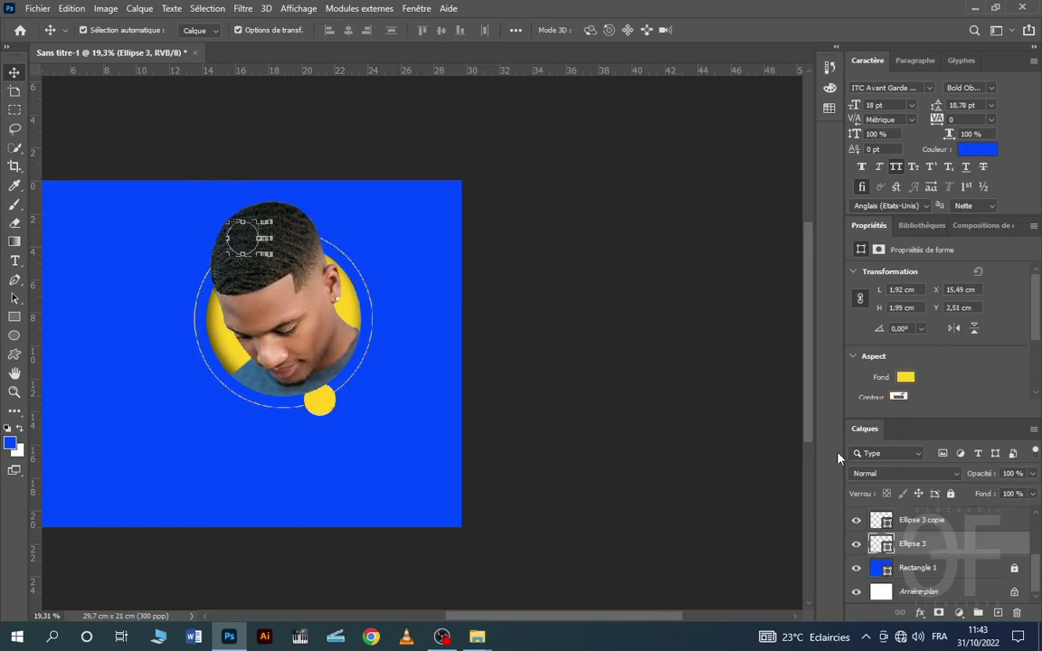
{"action": "left_click", "coordinate": [601, 283]}
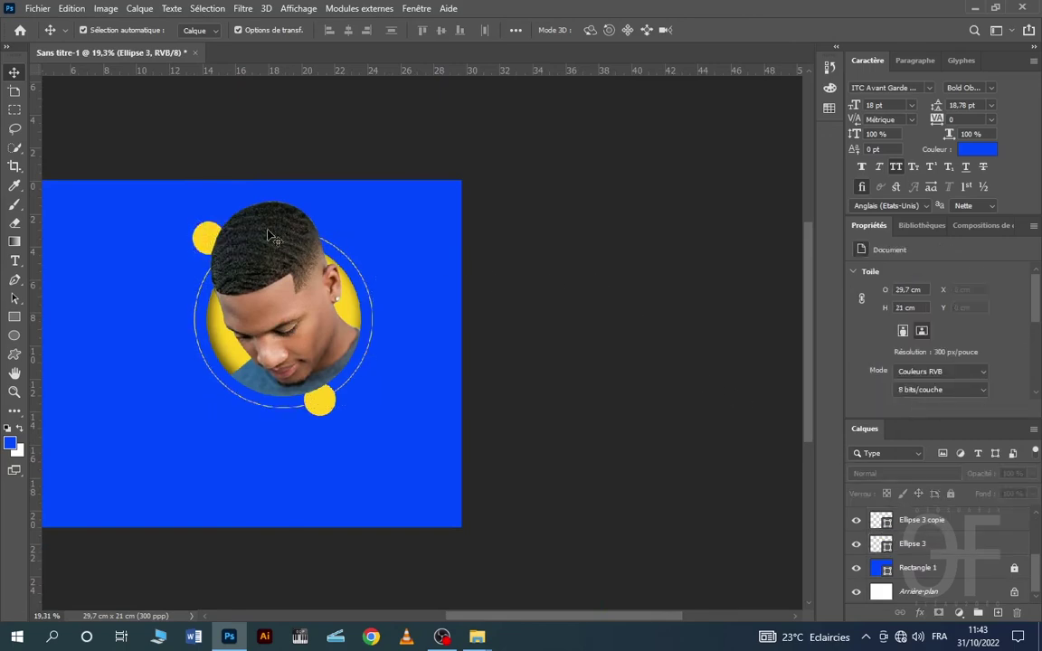
{"action": "left_click_drag", "start_coordinate": [211, 238], "coordinate": [194, 315]}
- Duplicate the yellow dot to the ring's upper right as Ellipse 3 copie 2
{"action": "left_click", "coordinate": [566, 280]}
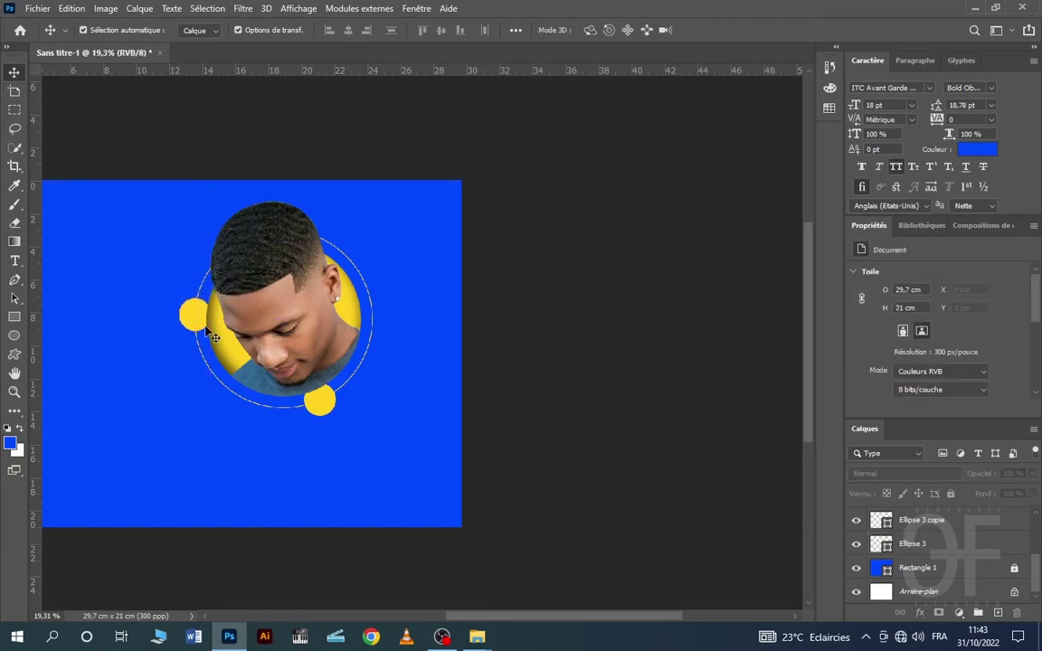
{"action": "left_click_drag", "start_coordinate": [193, 313], "coordinate": [339, 257]}
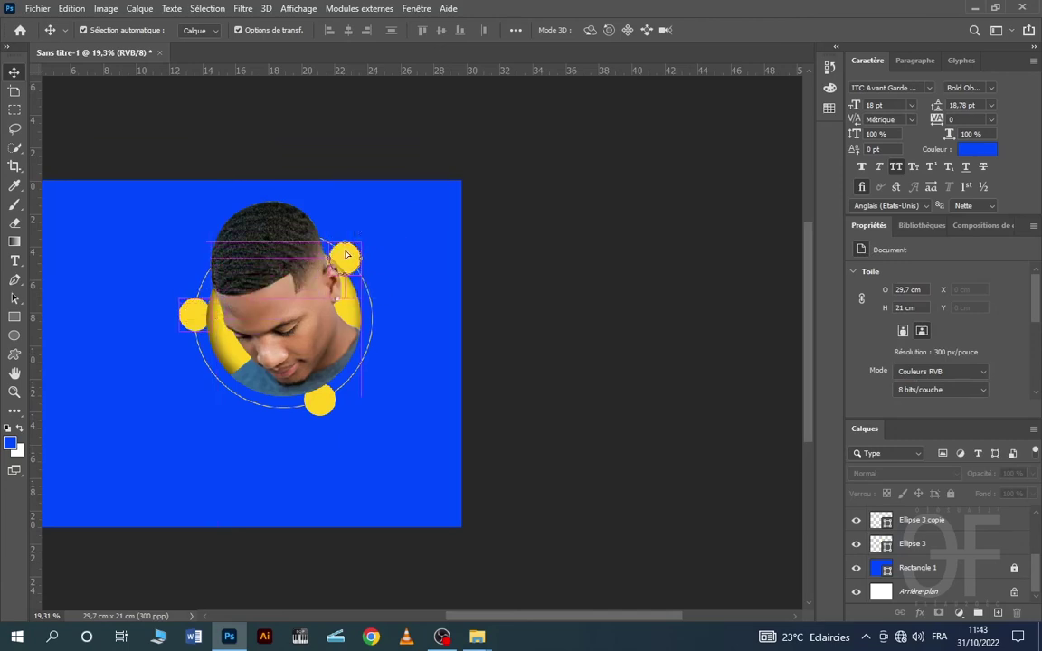
{"action": "left_click", "coordinate": [366, 379]}
{"action": "scroll", "coordinate": [366, 380], "scroll_direction": "down", "scroll_amount": 3}
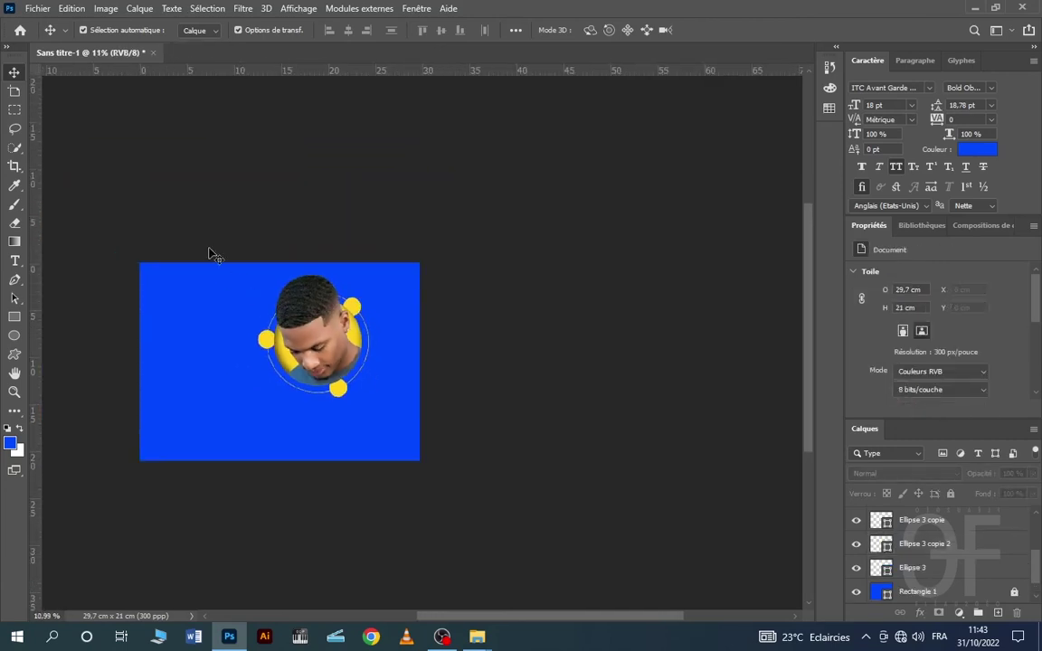
- Move the portrait, sun, ring and three dots to the banner's upper right, at X 17,1 cm
{"action": "left_click", "coordinate": [317, 324]}
{"action": "left_click_drag", "start_coordinate": [194, 207], "coordinate": [435, 422]}
{"action": "left_click_drag", "start_coordinate": [318, 349], "coordinate": [352, 353]}
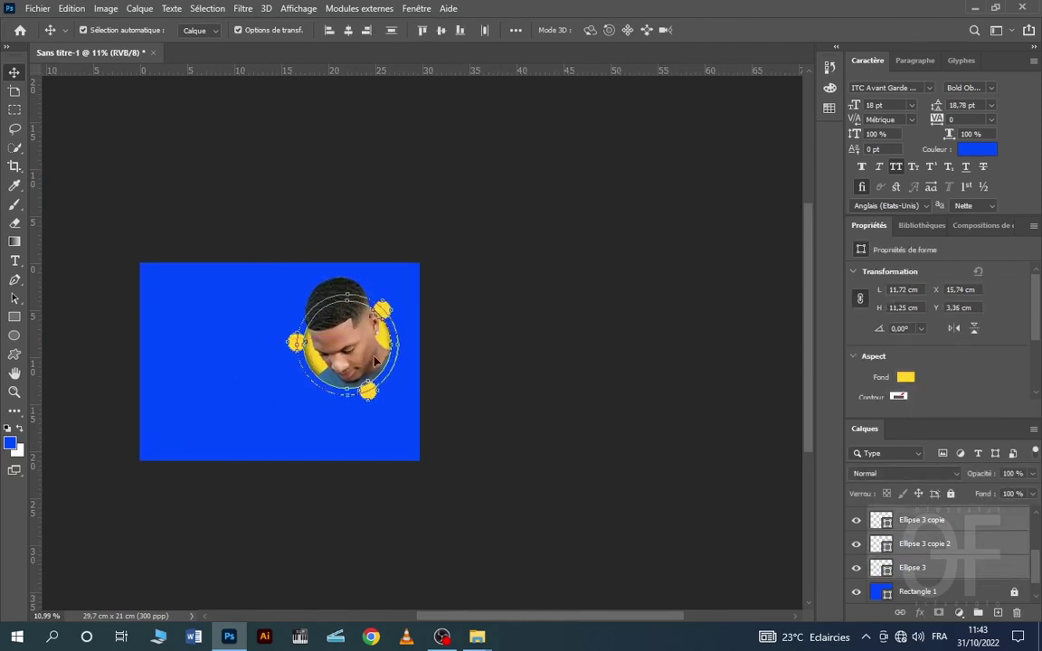
{"action": "left_click", "coordinate": [411, 298]}
{"action": "scroll", "coordinate": [328, 420], "scroll_direction": "up", "scroll_amount": 3}
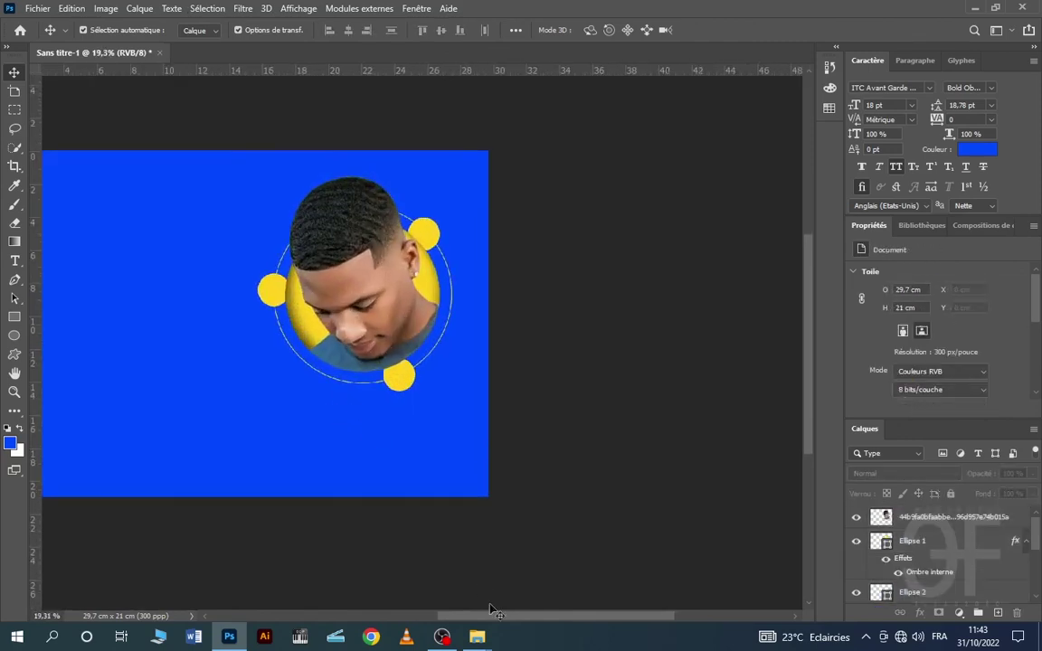
{"action": "left_click_drag", "start_coordinate": [516, 616], "coordinate": [477, 620]}
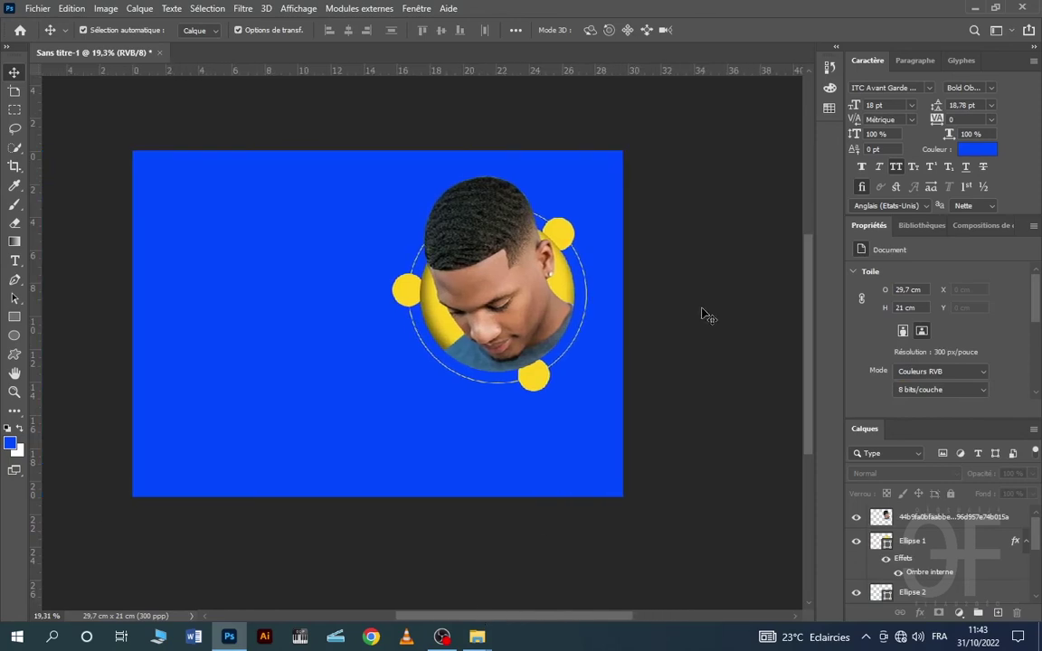
{"action": "left_click_drag", "start_coordinate": [382, 159], "coordinate": [679, 438]}
{"action": "left_click_drag", "start_coordinate": [497, 284], "coordinate": [521, 272]}
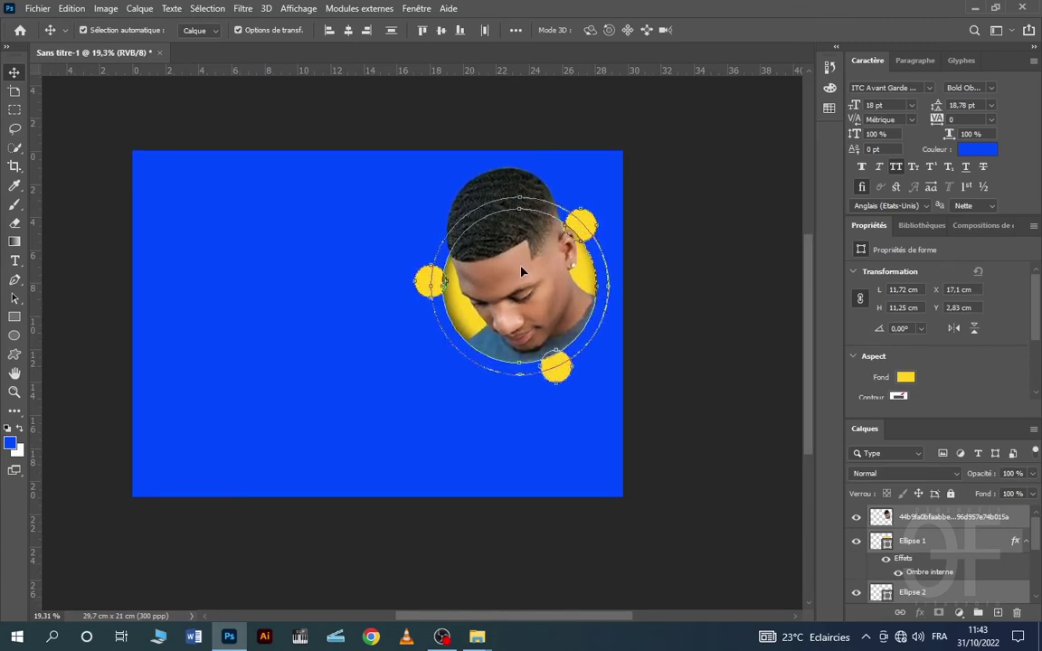
{"action": "left_click", "coordinate": [722, 270]}
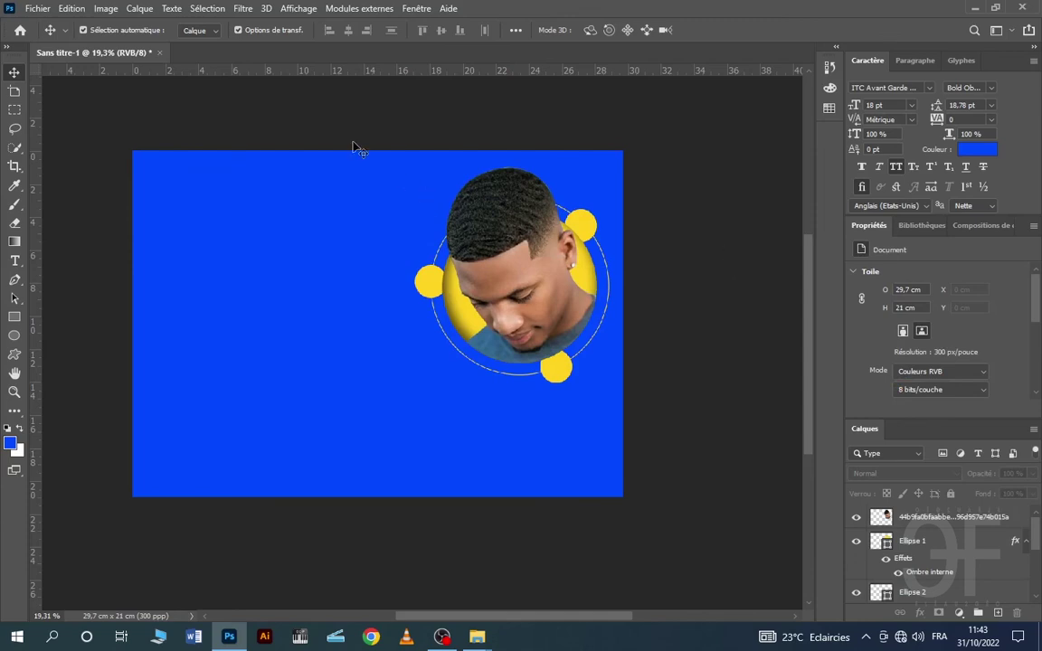
{"action": "left_click_drag", "start_coordinate": [347, 152], "coordinate": [728, 399]}
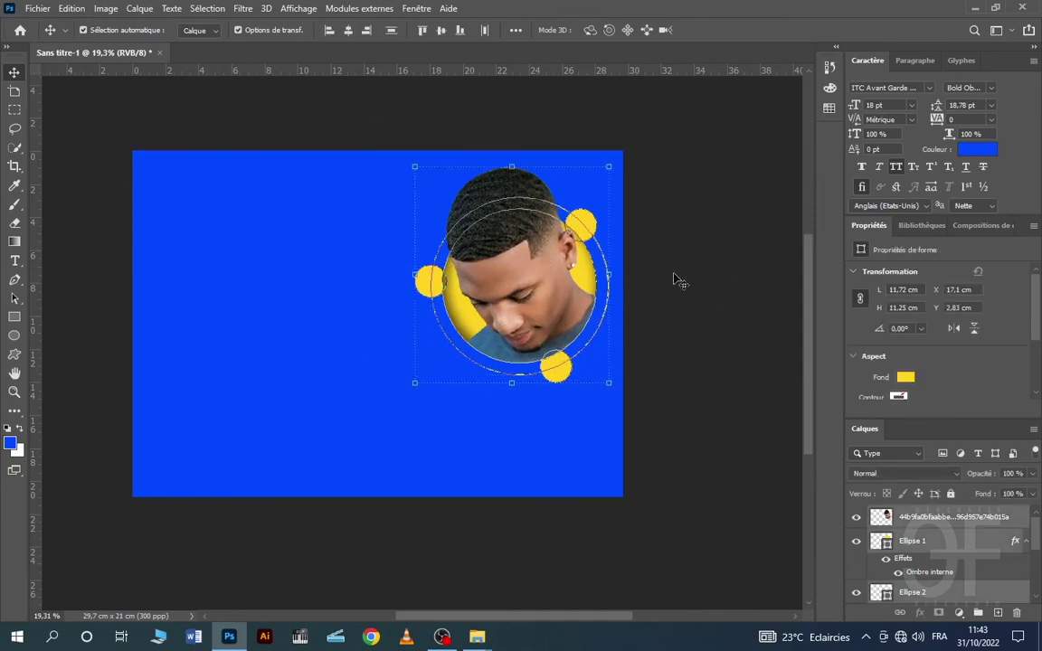
{"action": "left_click", "coordinate": [690, 240]}
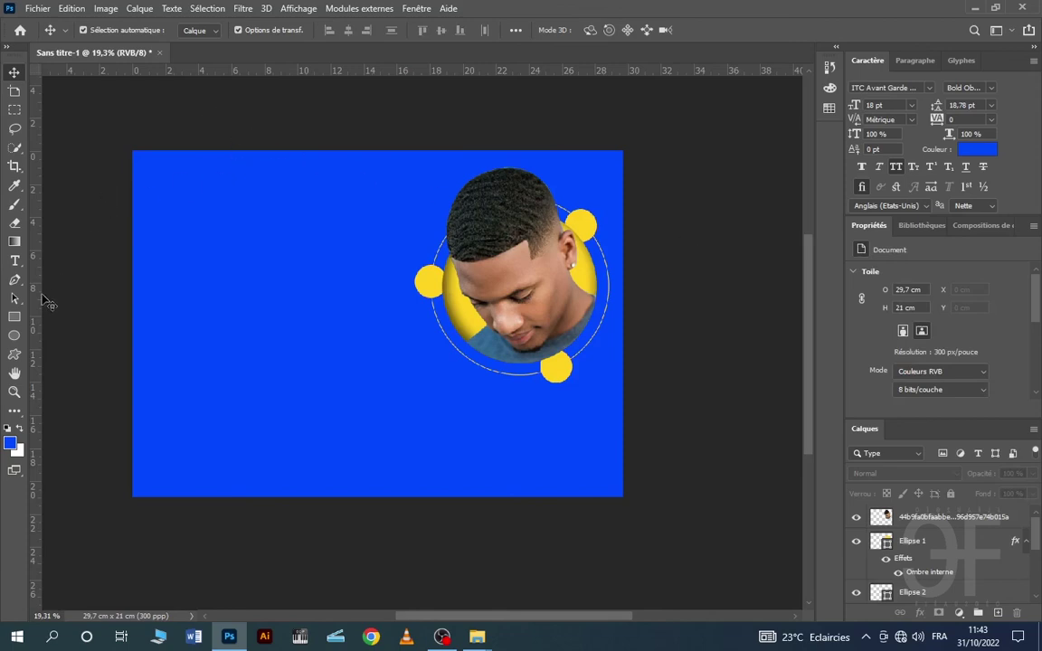
- Add a white 40 pt 'F2G' title at the banner's top left
{"action": "left_click", "coordinate": [15, 261]}
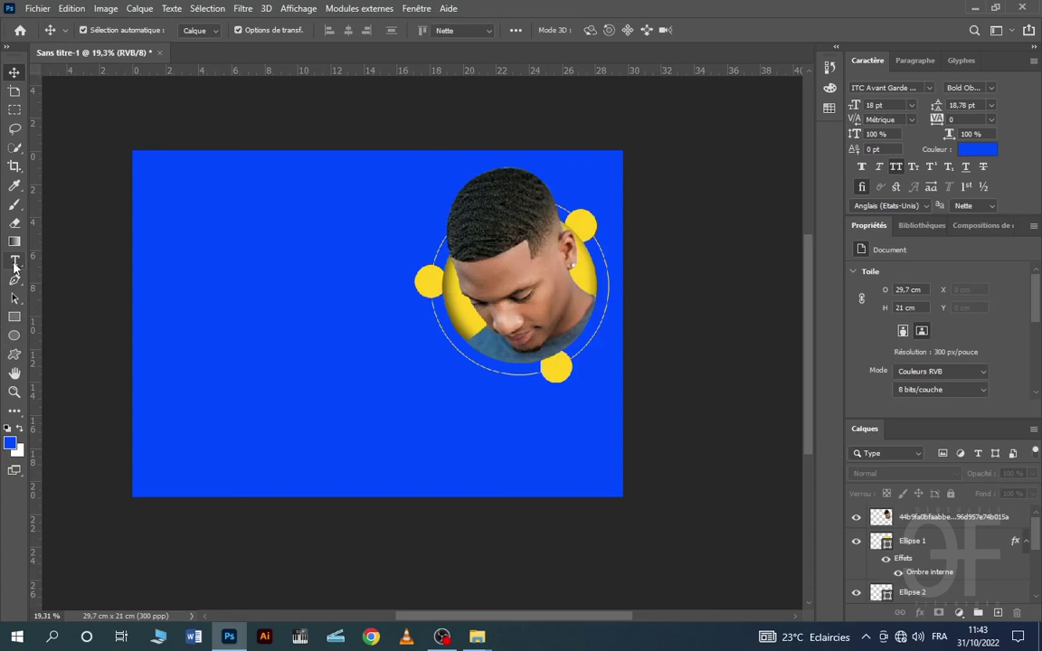
{"action": "left_click", "coordinate": [170, 203]}
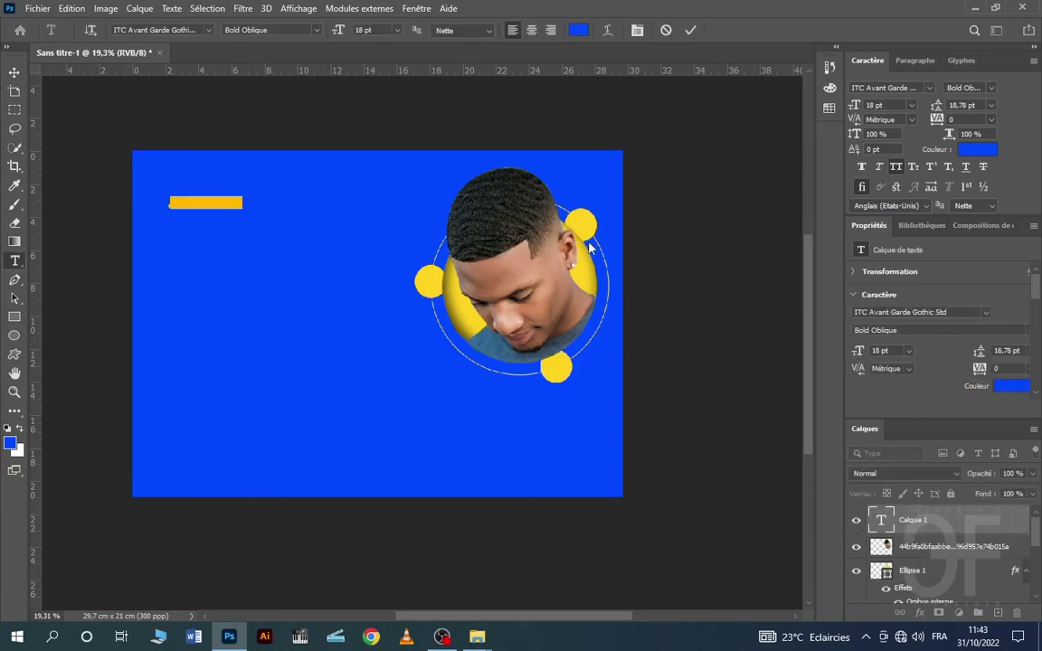
{"action": "type", "text": "f2g"}
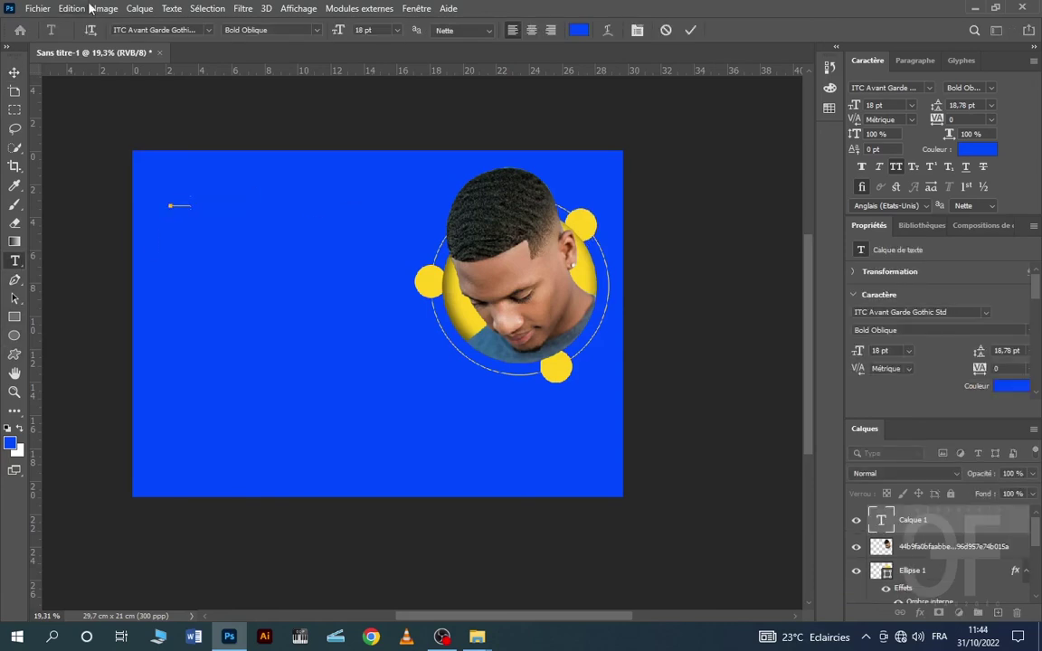
{"action": "left_click", "coordinate": [15, 73]}
{"action": "left_click", "coordinate": [886, 88]}
{"action": "type", "text": "40"}
{"action": "key", "text": "ctrl+t"}
{"action": "left_click_drag", "start_coordinate": [219, 209], "coordinate": [253, 217]}
{"action": "left_click", "coordinate": [15, 260]}
- Add 'MOTION' beside F2G and a 'FOLLOW US ON' line beneath it
{"action": "left_click", "coordinate": [260, 194]}
{"action": "type", "text": "motion"}
{"action": "left_click", "coordinate": [14, 72]}
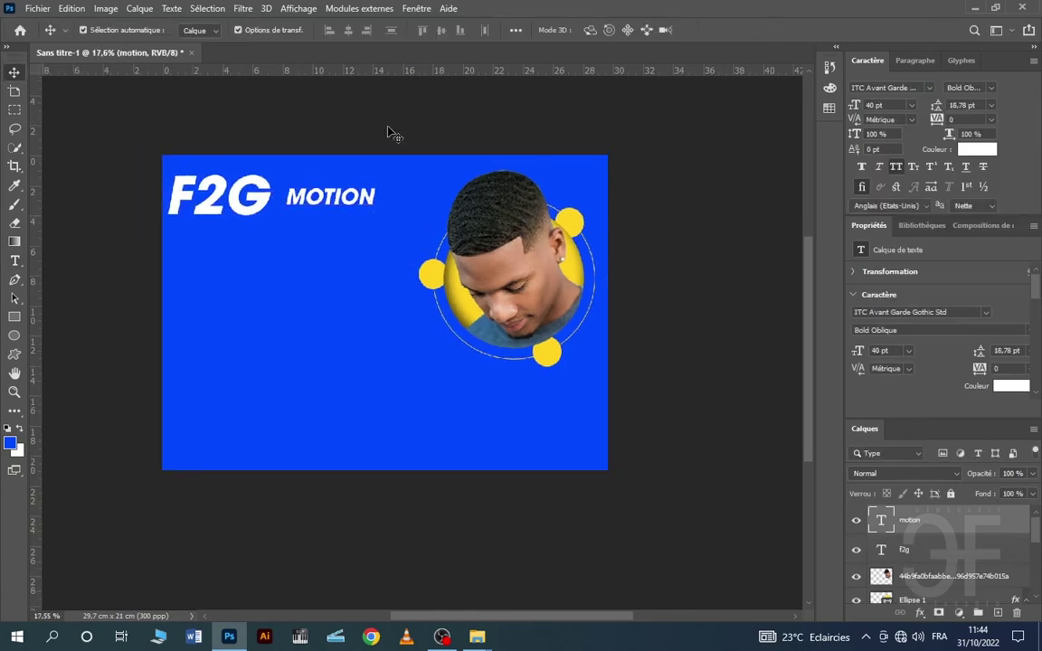
{"action": "left_click_drag", "start_coordinate": [330, 198], "coordinate": [217, 259]}
{"action": "double_click", "coordinate": [217, 259]}
{"action": "type", "text": "follow us on"}
{"action": "left_click", "coordinate": [15, 72]}
- Place the YouTube logo from the travail folder under FOLLOW US ON, scaled down
{"action": "left_click", "coordinate": [477, 637]}
{"action": "left_click", "coordinate": [43, 174]}
{"action": "double_click", "coordinate": [421, 179]}
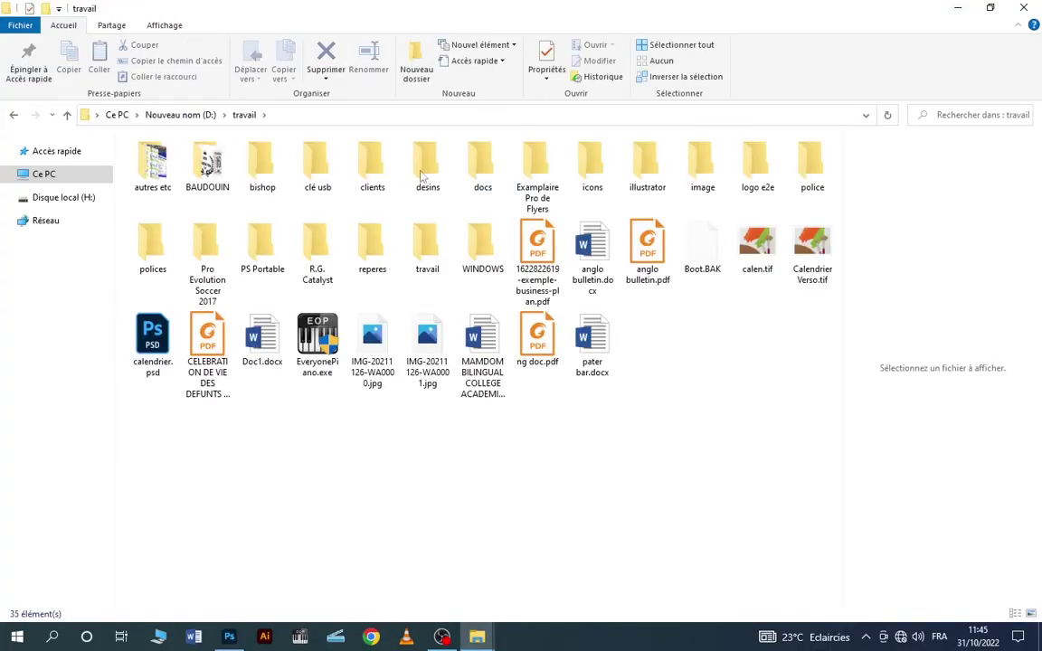
{"action": "double_click", "coordinate": [593, 174]}
{"action": "left_click_drag", "start_coordinate": [376, 314], "coordinate": [209, 315]}
{"action": "left_click_drag", "start_coordinate": [255, 277], "coordinate": [239, 296]}
{"action": "left_click_drag", "start_coordinate": [217, 317], "coordinate": [191, 299]}
{"action": "left_click", "coordinate": [477, 637]}
- Size the TikTok logo beside YouTube and align both on a horizontal guide
{"action": "left_click_drag", "start_coordinate": [421, 277], "coordinate": [393, 305]}
{"action": "left_click_drag", "start_coordinate": [372, 327], "coordinate": [245, 296]}
{"action": "left_click_drag", "start_coordinate": [318, 71], "coordinate": [318, 323]}
{"action": "left_click_drag", "start_coordinate": [192, 298], "coordinate": [193, 301]}
{"action": "left_click_drag", "start_coordinate": [245, 294], "coordinate": [257, 284]}
- Place the Instagram logo beside the TikTok logo
{"action": "key", "text": "Return"}
{"action": "left_click", "coordinate": [477, 637]}
{"action": "left_click_drag", "start_coordinate": [507, 226], "coordinate": [303, 452]}
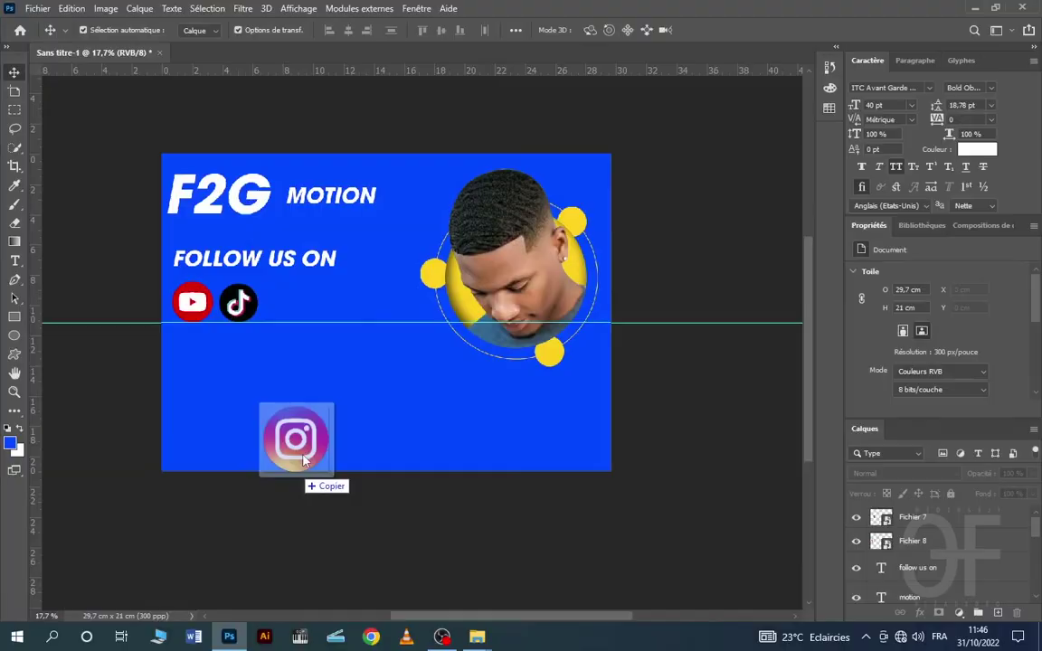
{"action": "left_click_drag", "start_coordinate": [386, 313], "coordinate": [253, 303]}
- Add a vertical left-margin guide and align the F2G and FOLLOW US ON text to it
{"action": "left_click_drag", "start_coordinate": [278, 259], "coordinate": [278, 266]}
{"action": "scroll", "coordinate": [384, 329], "scroll_direction": "up", "scroll_amount": 2}
{"action": "left_click", "coordinate": [207, 174]}
{"action": "left_click_drag", "start_coordinate": [35, 226], "coordinate": [126, 226]}
{"action": "left_click_drag", "start_coordinate": [207, 175], "coordinate": [213, 175]}
{"action": "left_click", "coordinate": [379, 398]}
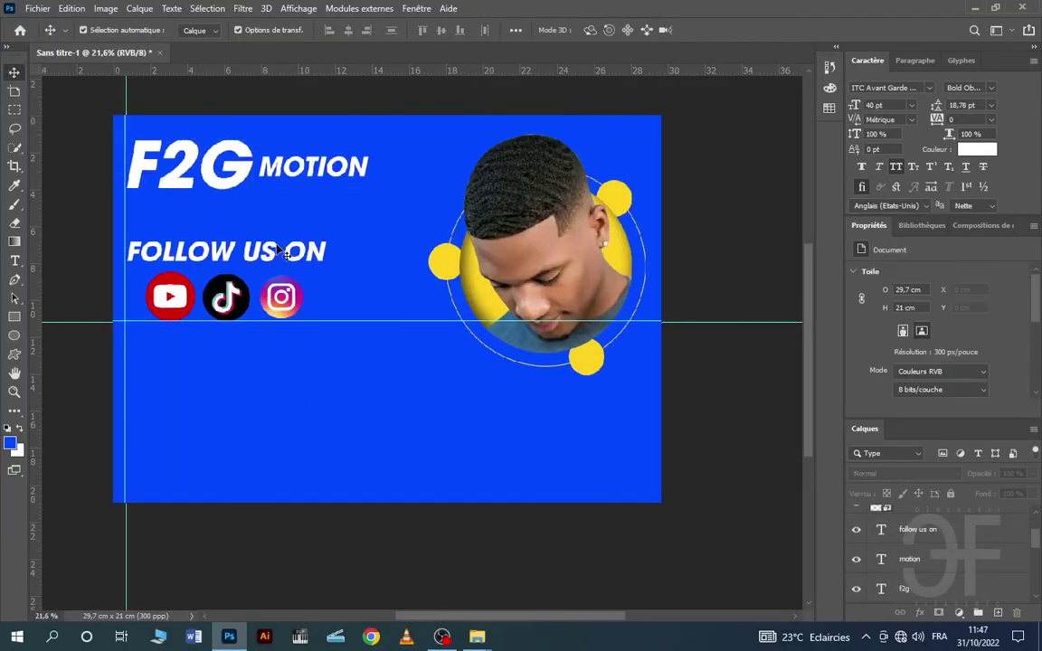
- Duplicate FOLLOW US ON below the logos and retype it as 'EFFET POP OUT'
{"action": "left_click_drag", "start_coordinate": [295, 252], "coordinate": [295, 354]}
{"action": "double_click", "coordinate": [280, 354]}
{"action": "type", "text": "effet pop out"}
{"action": "scroll", "coordinate": [222, 271], "scroll_direction": "up", "scroll_amount": 3}
{"action": "left_click_drag", "start_coordinate": [226, 379], "coordinate": [222, 364]}
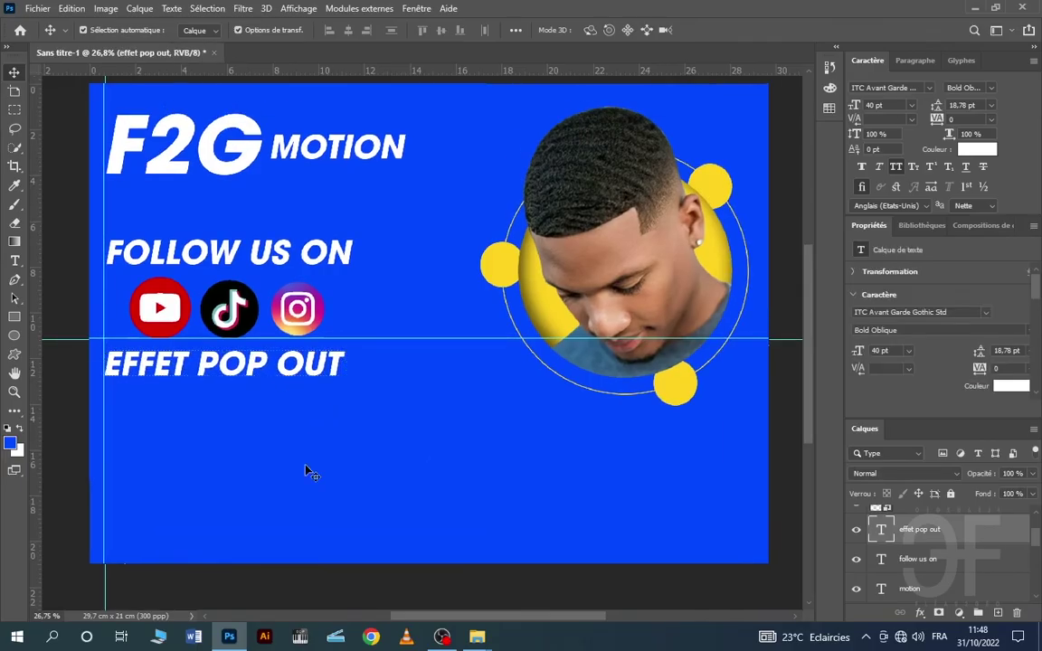
{"action": "scroll", "coordinate": [308, 471], "scroll_direction": "down", "scroll_amount": 2}
{"action": "left_click", "coordinate": [477, 637]}
{"action": "left_click_drag", "start_coordinate": [507, 226], "coordinate": [309, 462]}
- Add the WhatsApp logo at the bottom left with the phone number text beside it
{"action": "left_click", "coordinate": [840, 30]}
{"action": "left_click_drag", "start_coordinate": [405, 346], "coordinate": [182, 451]}
{"action": "left_click_drag", "start_coordinate": [228, 405], "coordinate": [172, 460]}
{"action": "key", "text": "Return"}
{"action": "double_click", "coordinate": [310, 474]}
{"action": "left_click_drag", "start_coordinate": [265, 380], "coordinate": [275, 477]}
{"action": "left_click", "coordinate": [692, 30]}
{"action": "left_click", "coordinate": [423, 155]}
{"action": "scroll", "coordinate": [354, 338], "scroll_direction": "down", "scroll_amount": 3}
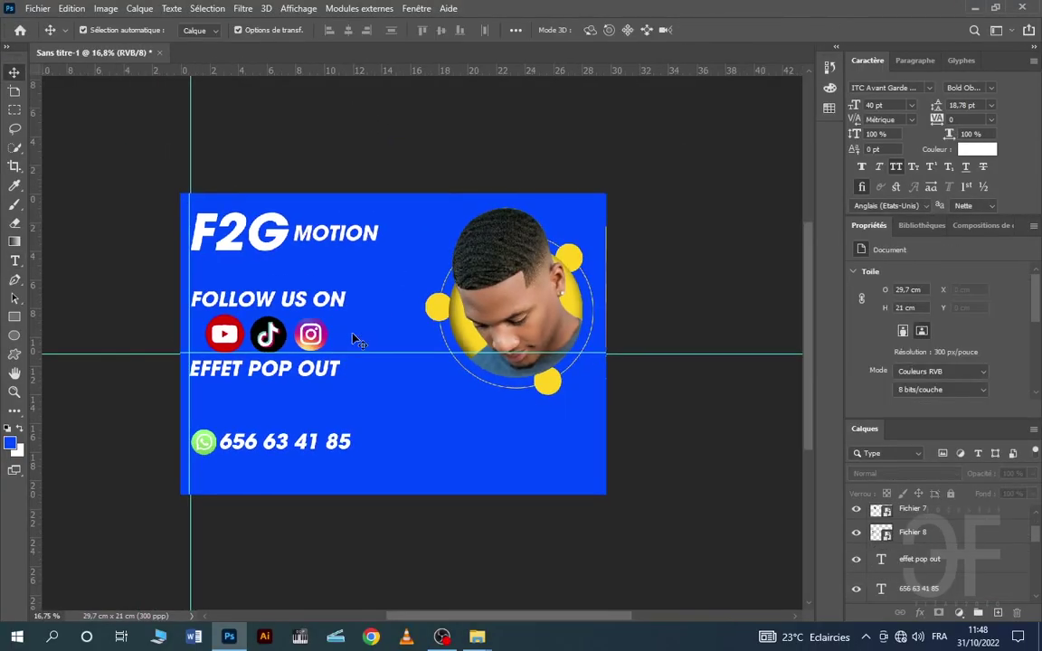